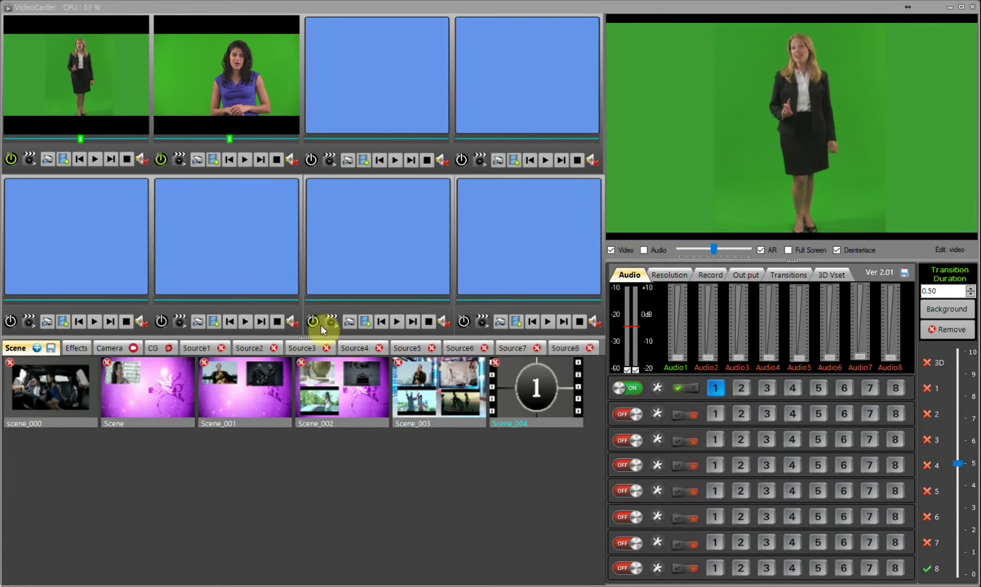
# Step: Cut the output between presenters 1 and 2, ending on the second presenter
pyautogui.click(742, 395)
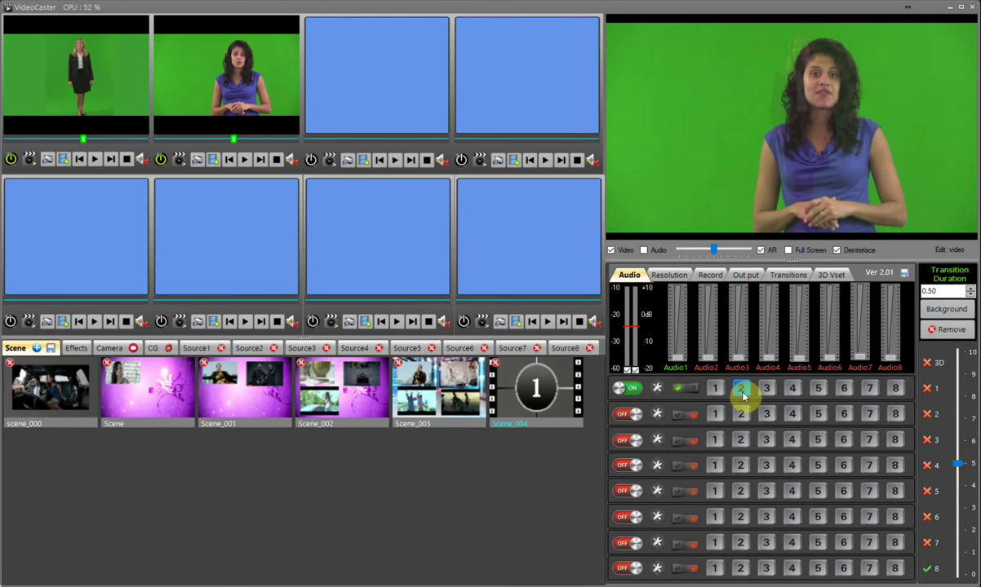
pyautogui.click(717, 393)
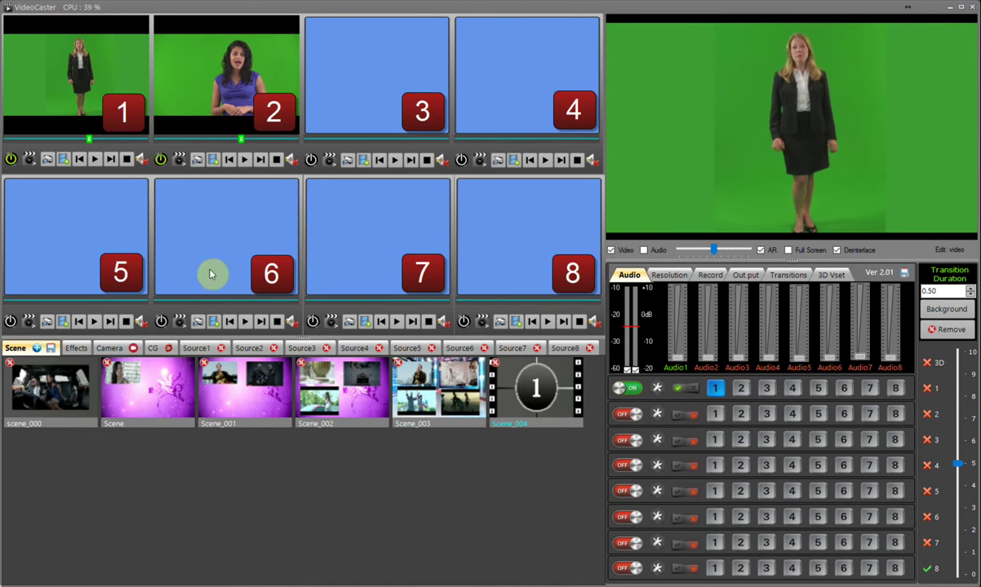
pyautogui.click(742, 395)
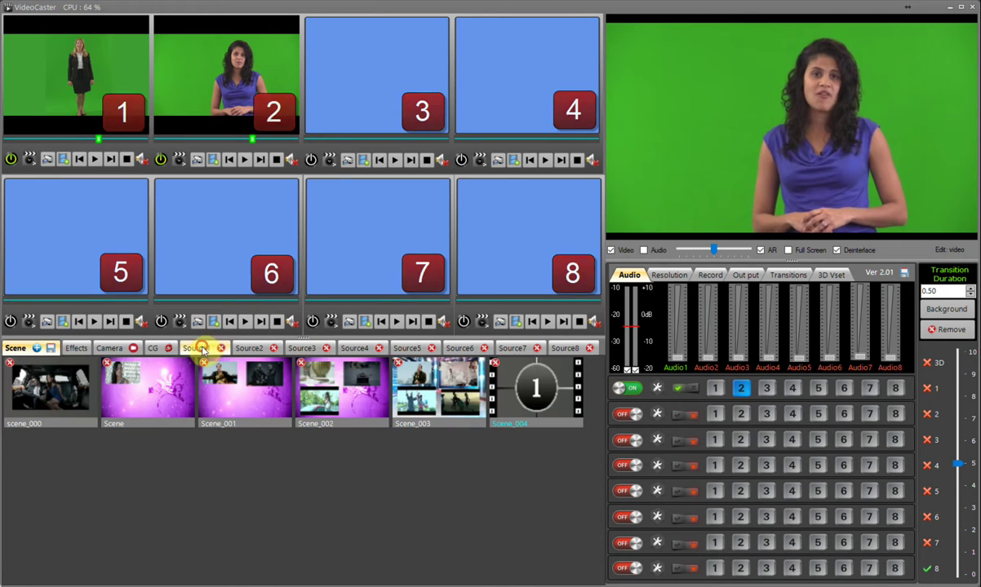
# Step: Show Source1's playlist, move to its second clip, and check the live input settings
pyautogui.click(203, 351)
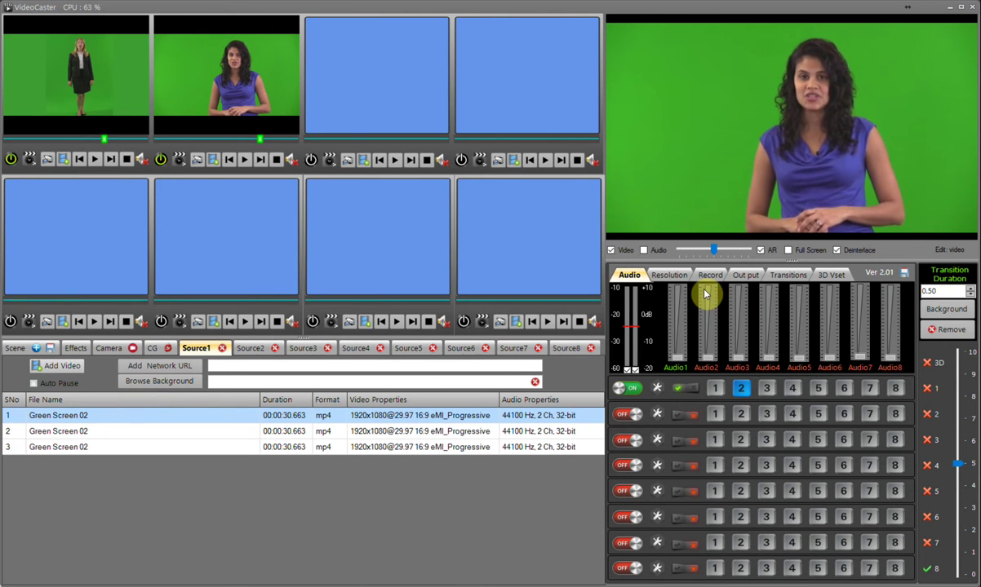
pyautogui.press('Down')
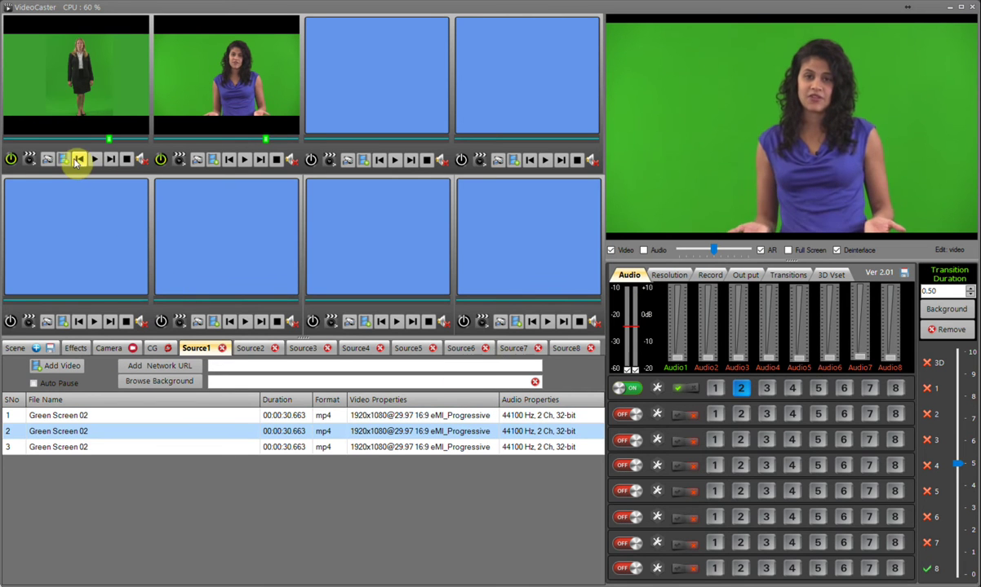
pyautogui.click(50, 160)
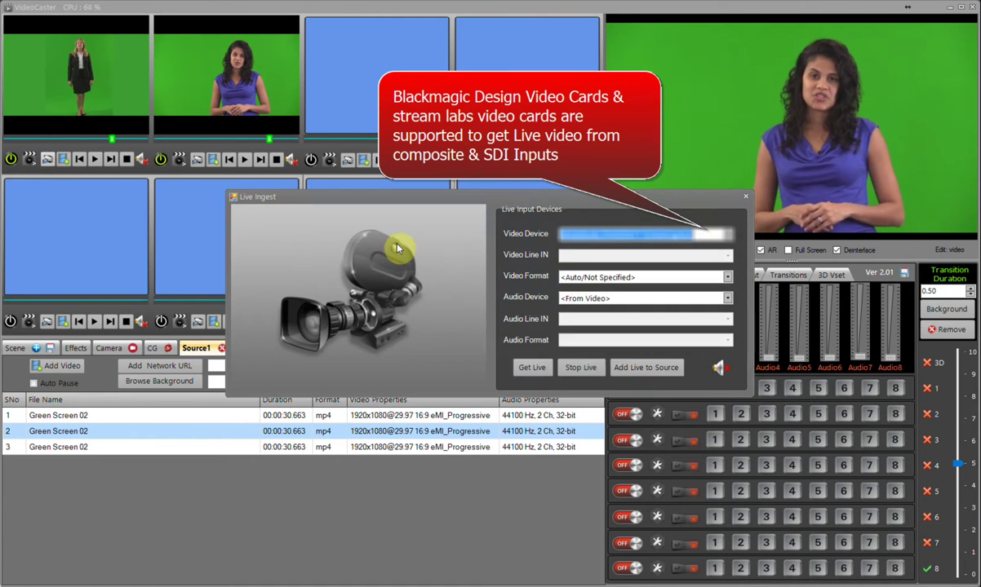
pyautogui.click(744, 197)
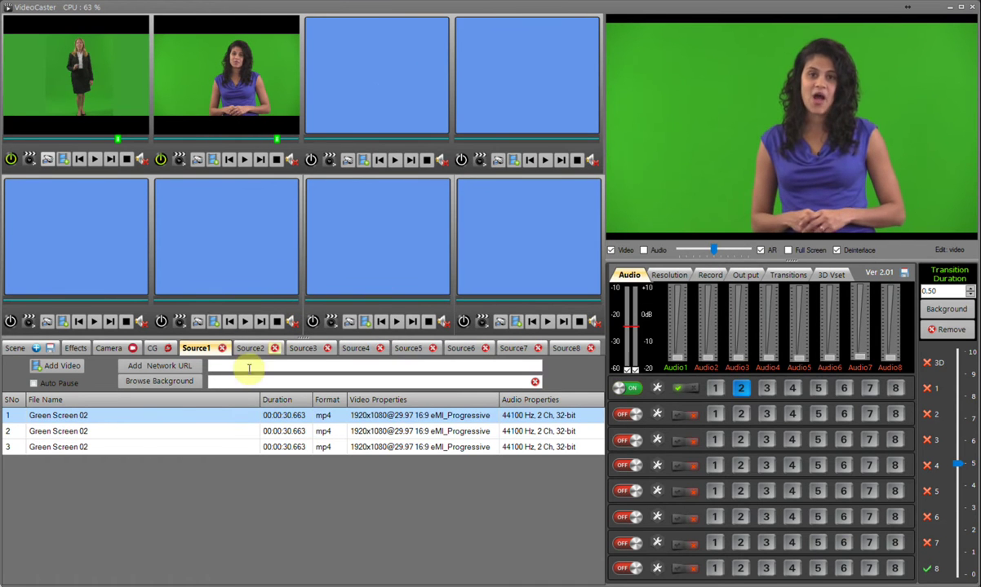
# Step: Select the third Green Screen 02 clip and bring up the transition gallery
pyautogui.click(140, 448)
pyautogui.rightClick(141, 448)
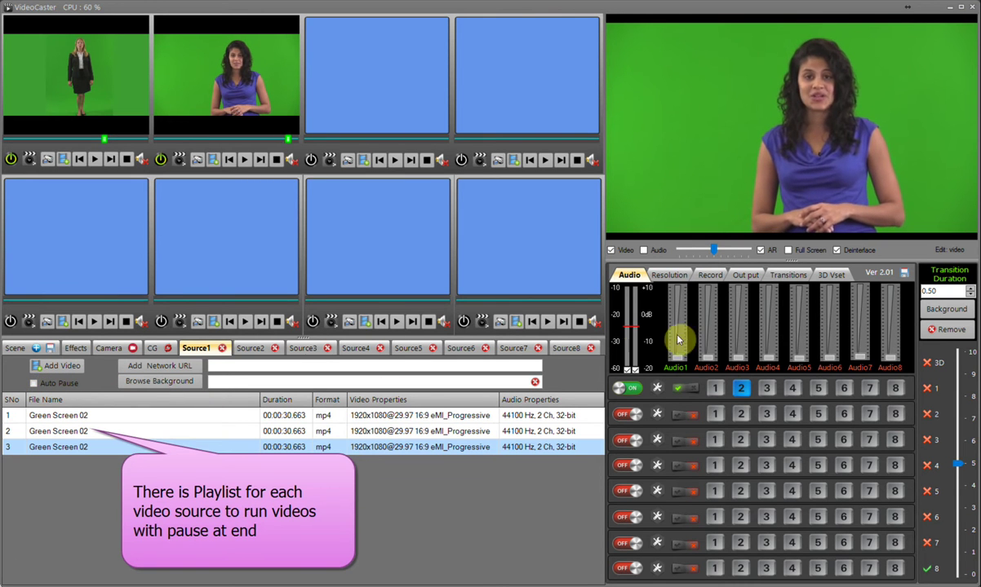
pyautogui.click(788, 276)
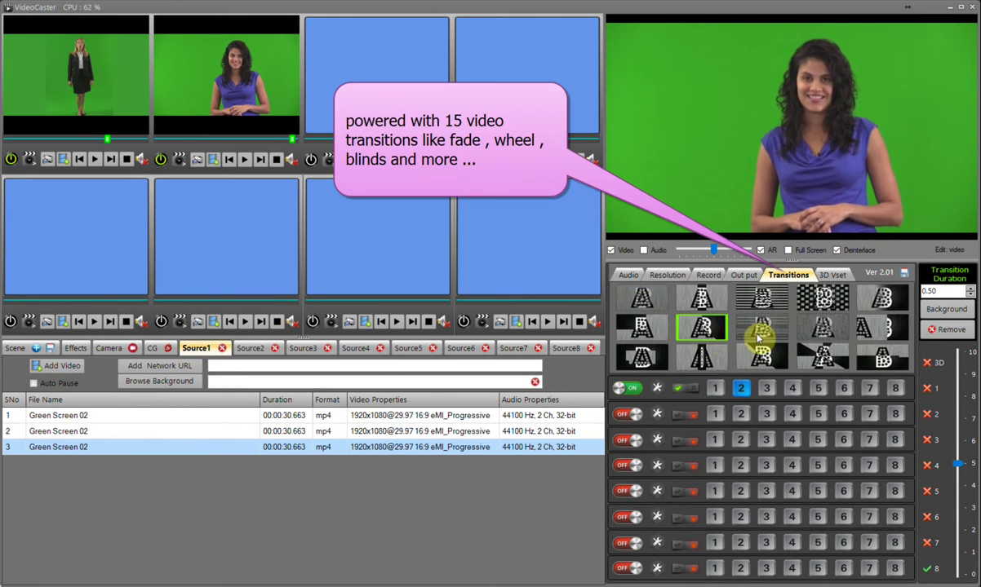
# Step: Pick the last transition in row two, cut to the first presenter, and check the resolution list
pyautogui.click(861, 330)
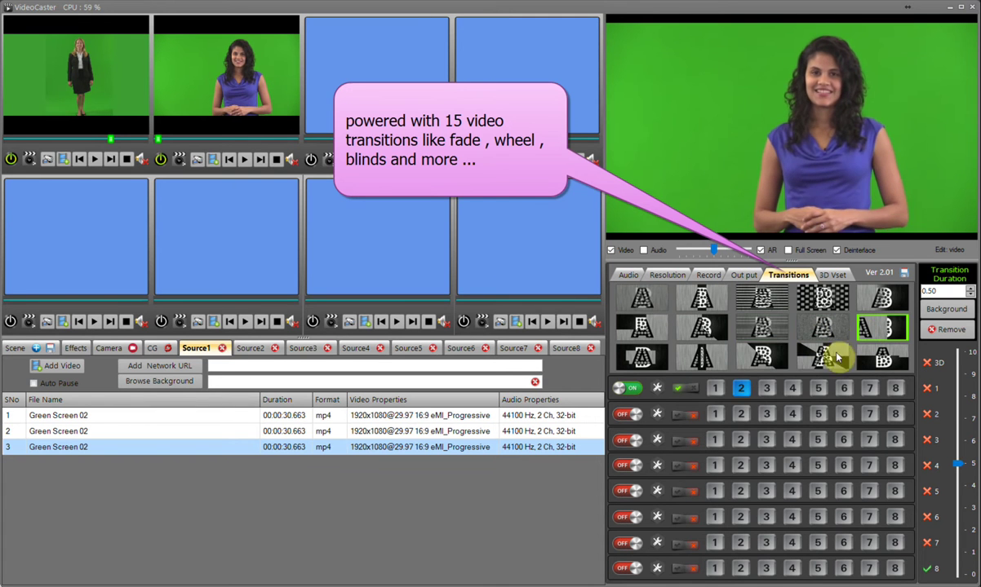
pyautogui.click(714, 389)
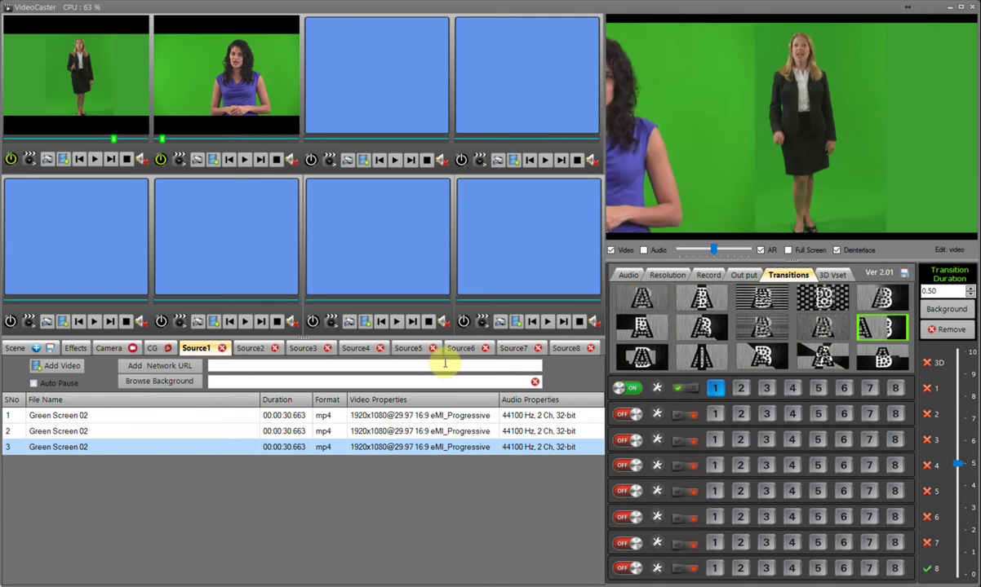
pyautogui.click(670, 277)
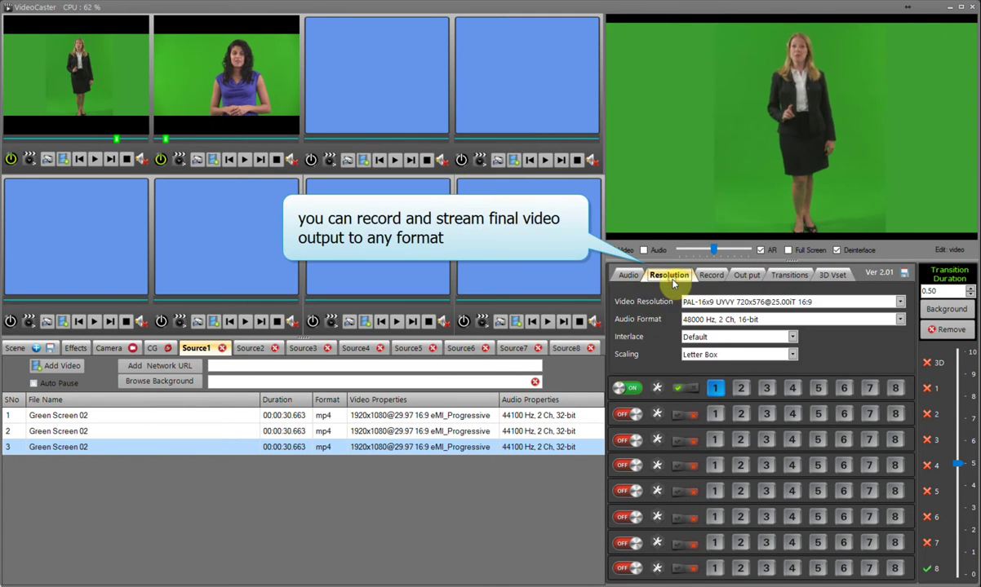
pyautogui.click(899, 302)
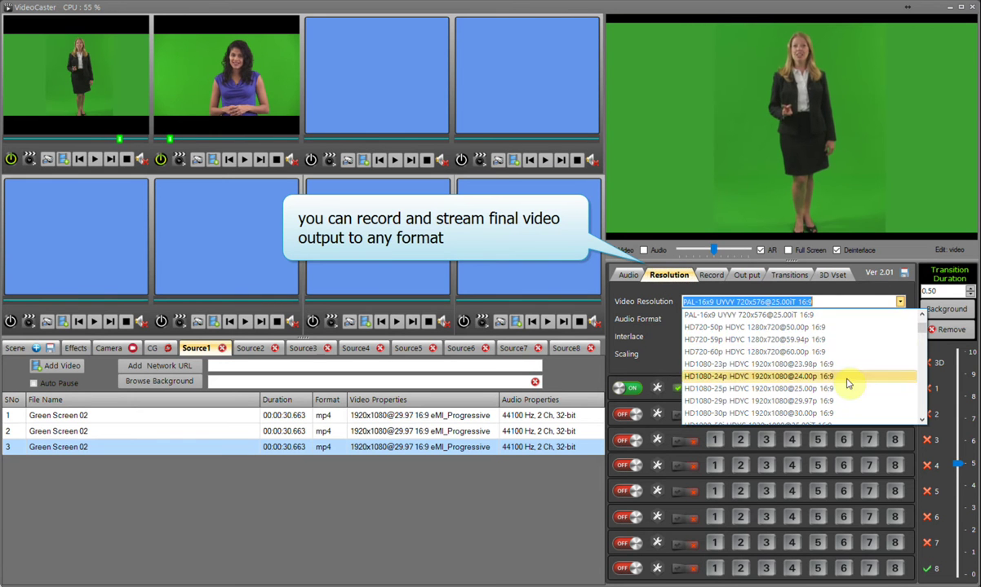
pyautogui.click(630, 276)
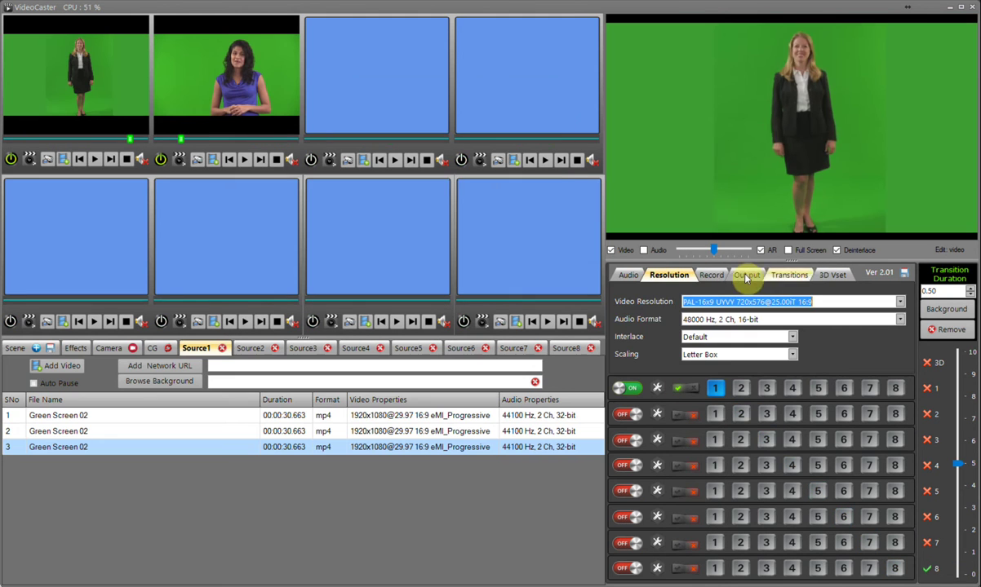
# Step: Raise the Audio1 fader, then auto-detect and apply Source1's chroma key
pyautogui.click(629, 275)
pyautogui.moveTo(675, 357); pyautogui.dragTo(676, 328)
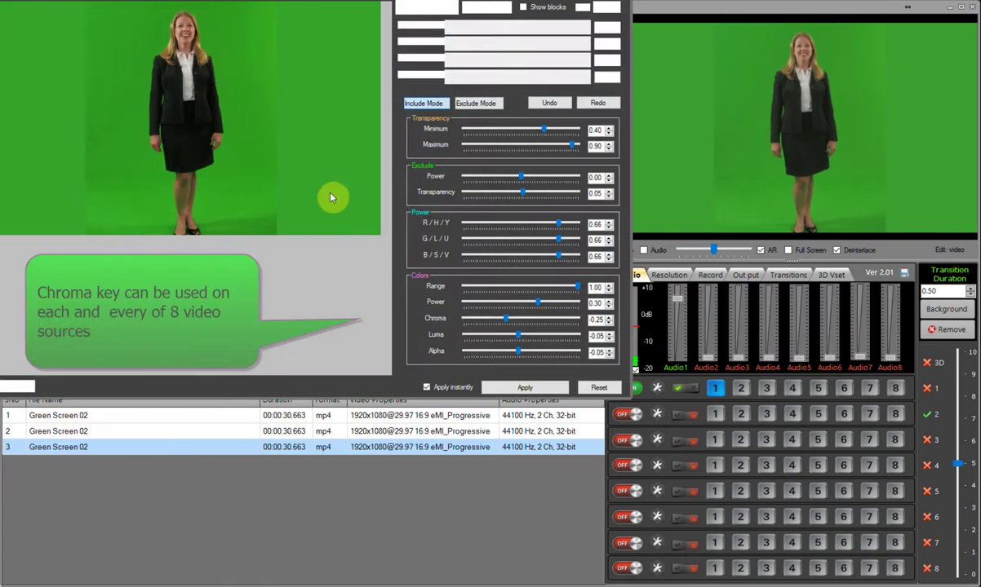
pyautogui.click(408, 9)
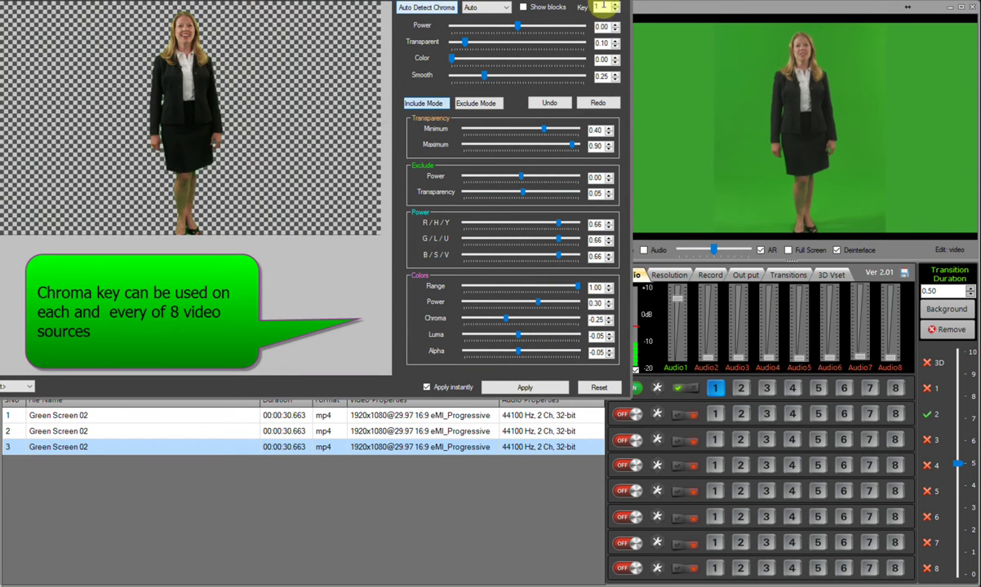
pyautogui.click(624, 9)
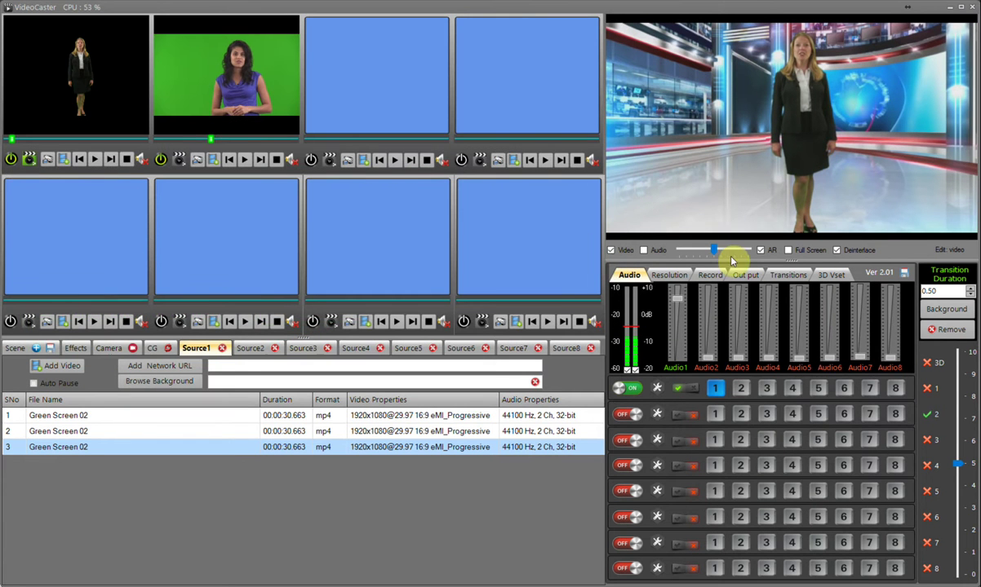
pyautogui.click(151, 347)
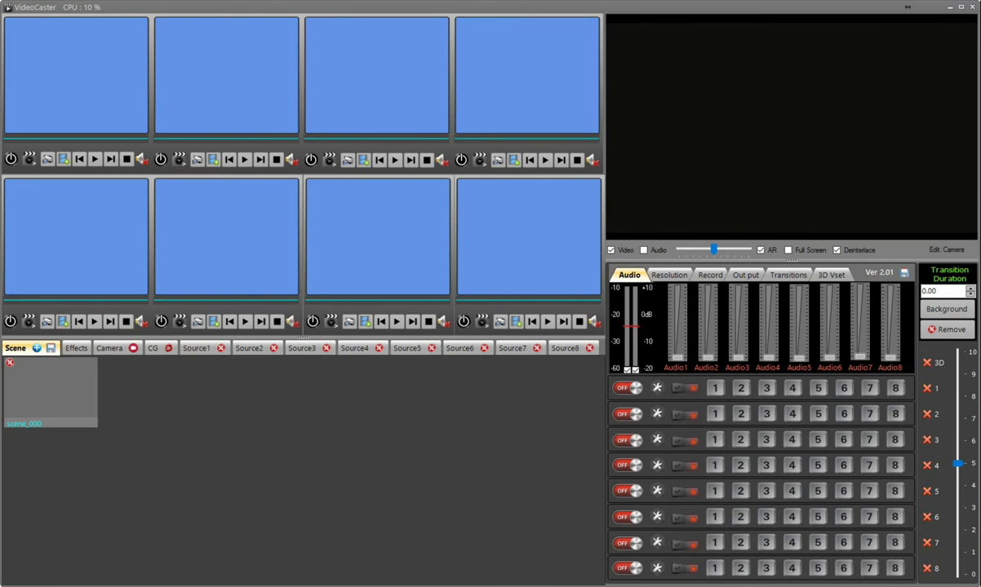
# Step: Load Rahat Fateh Ali Khan@Zaroori Tha into Source1 and Wakhra Swag@Badshah into Source2
pyautogui.click(62, 161)
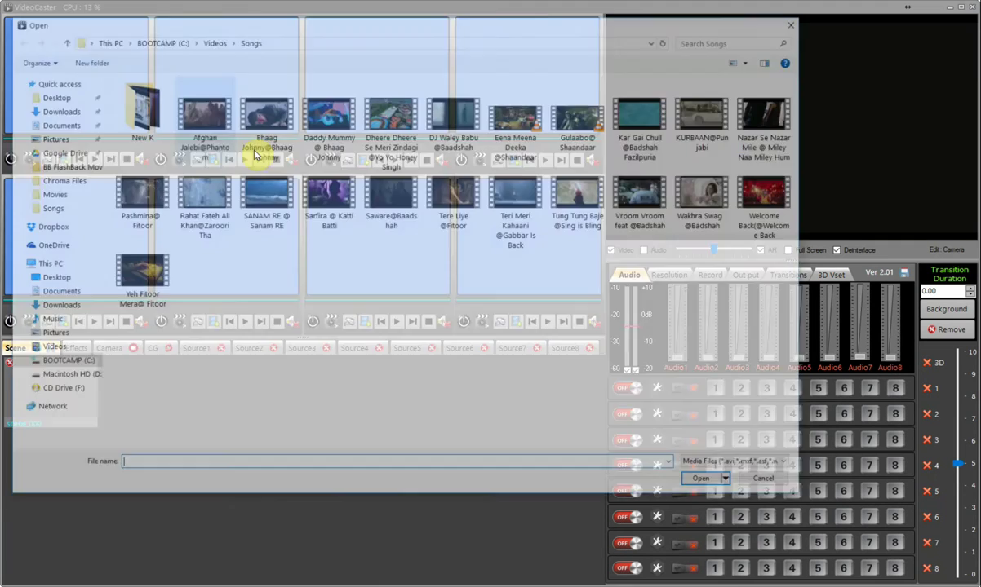
pyautogui.click(210, 196)
pyautogui.doubleClick(210, 196)
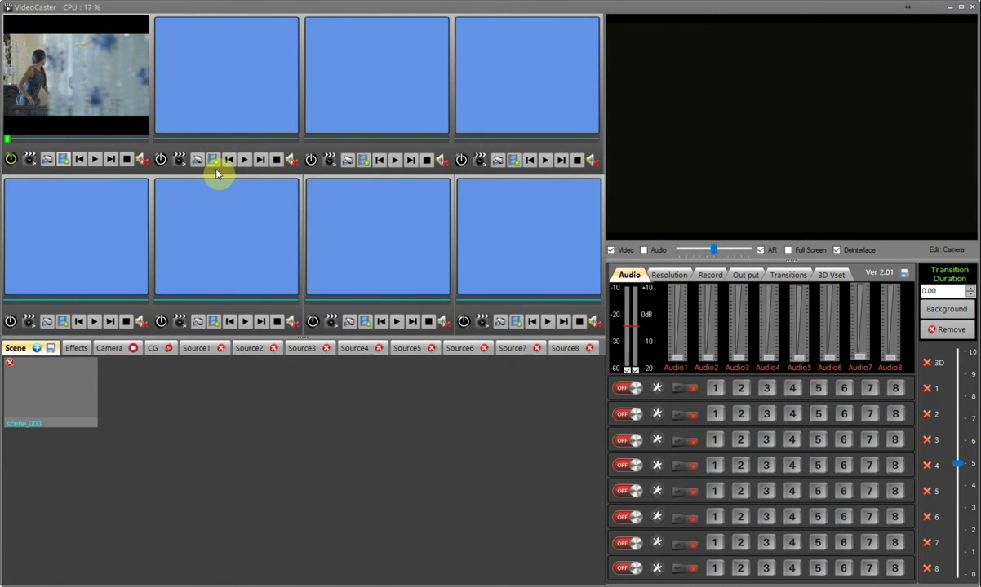
pyautogui.click(213, 159)
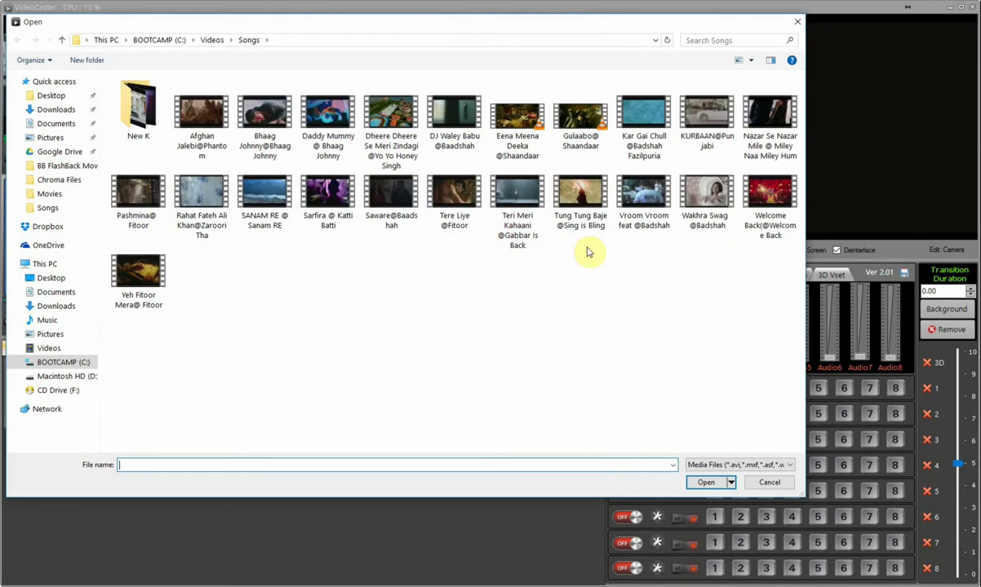
pyautogui.doubleClick(710, 208)
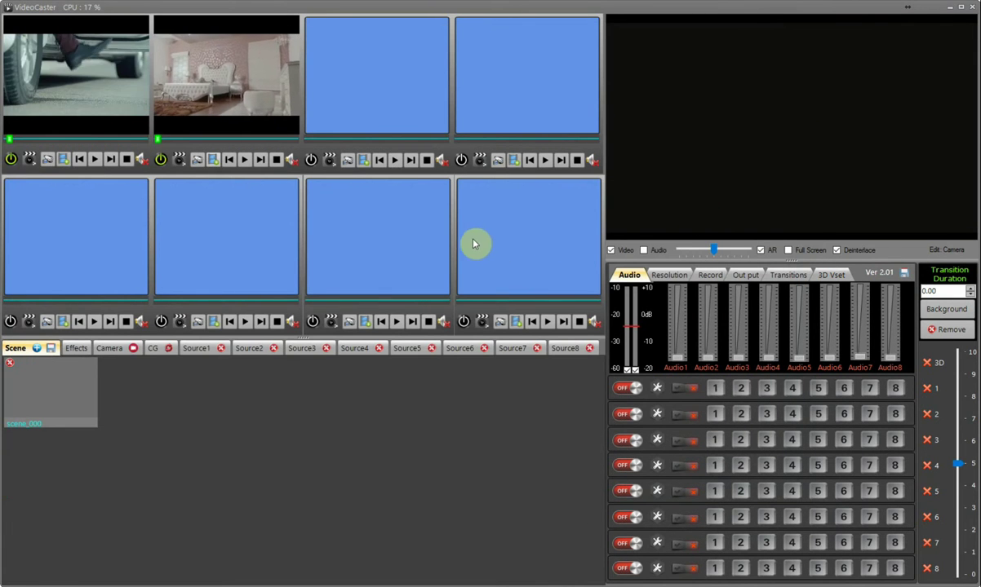
# Step: From Videos > Chroma Files, load Green Screen 02 into Source3 and Green Screen 03 into Source4
pyautogui.click(365, 160)
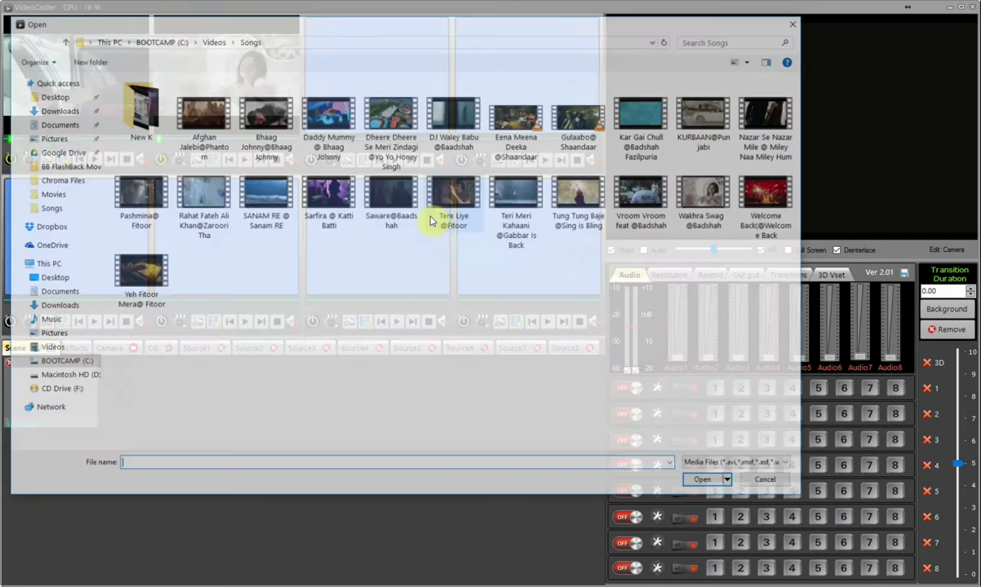
pyautogui.click(209, 39)
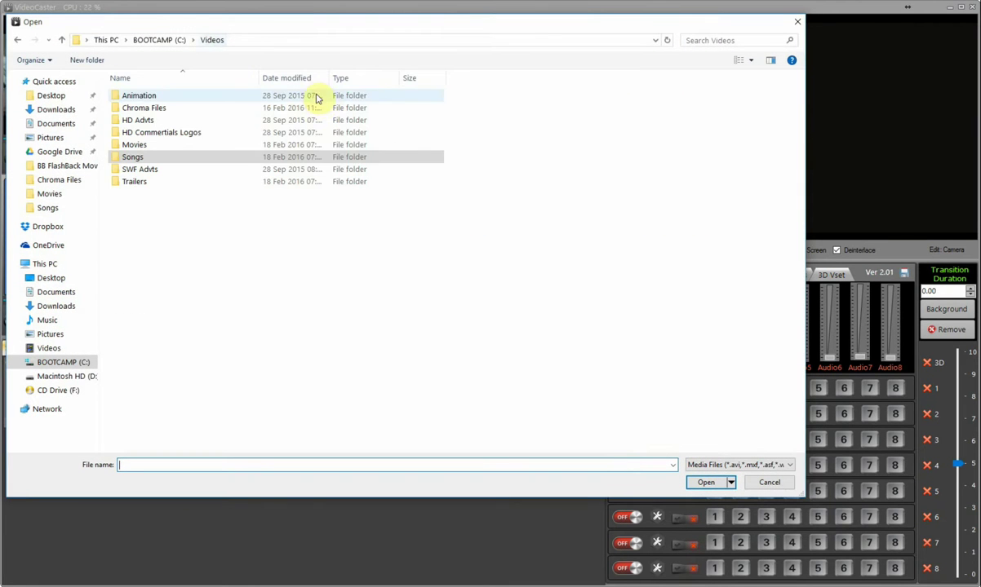
pyautogui.doubleClick(176, 108)
pyautogui.doubleClick(379, 97)
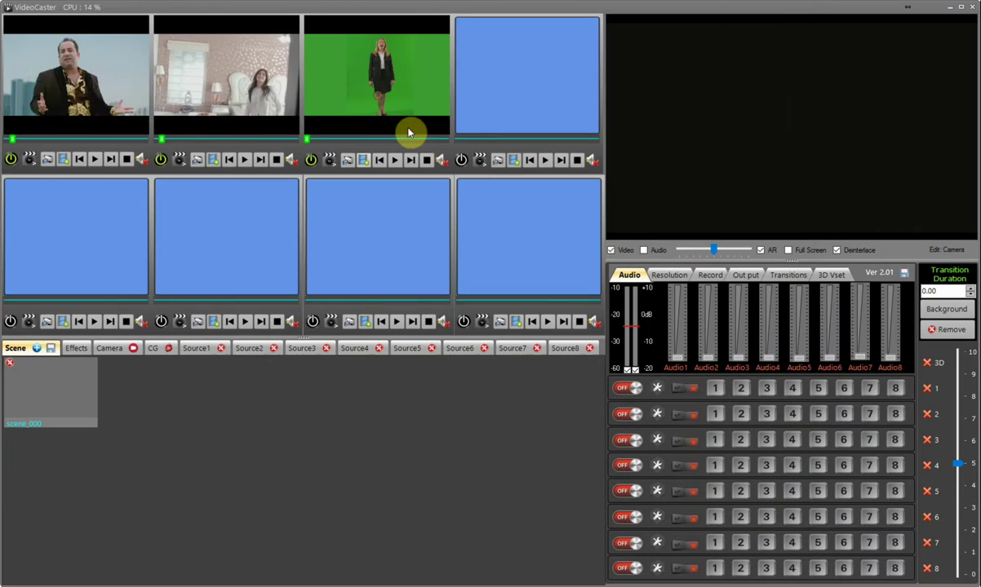
pyautogui.click(515, 160)
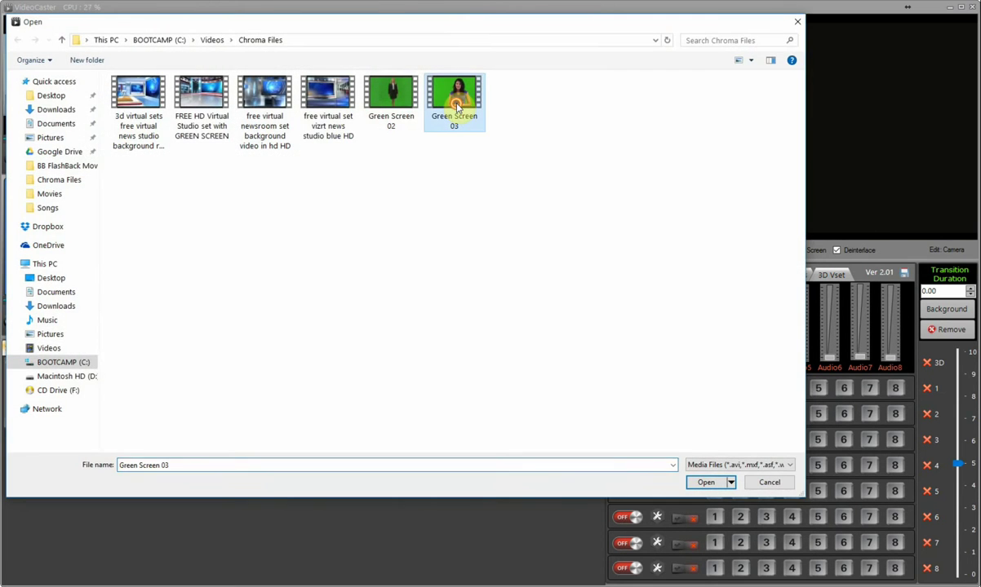
pyautogui.doubleClick(456, 105)
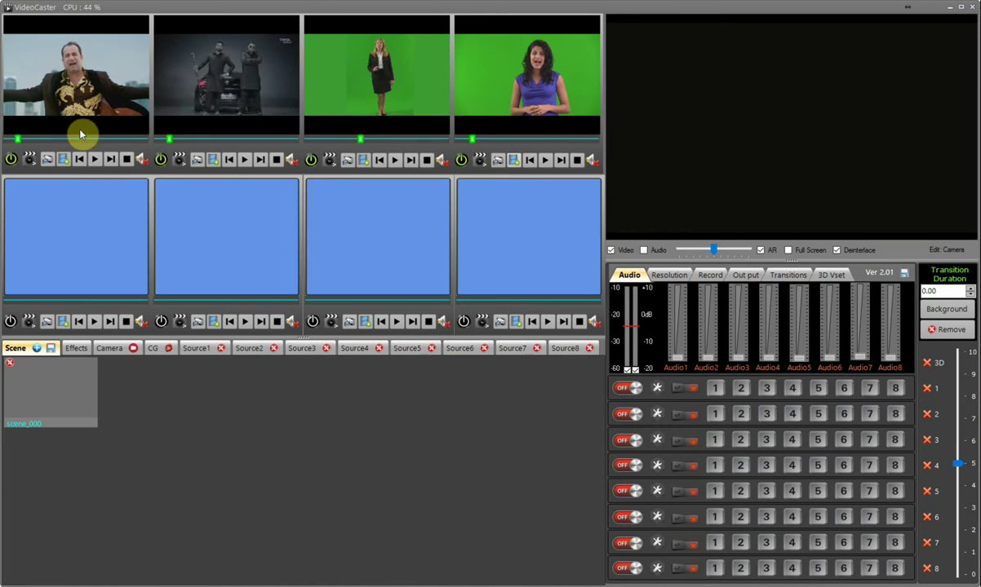
# Step: Cut through sources 1 and 2, set transition duration to 2.00, then switch to source 3
pyautogui.click(626, 390)
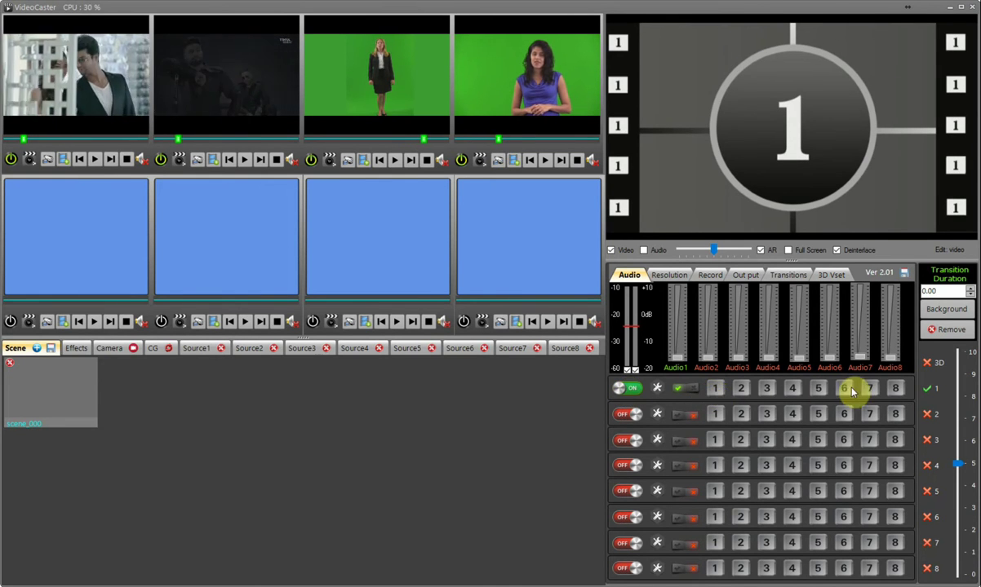
pyautogui.click(715, 392)
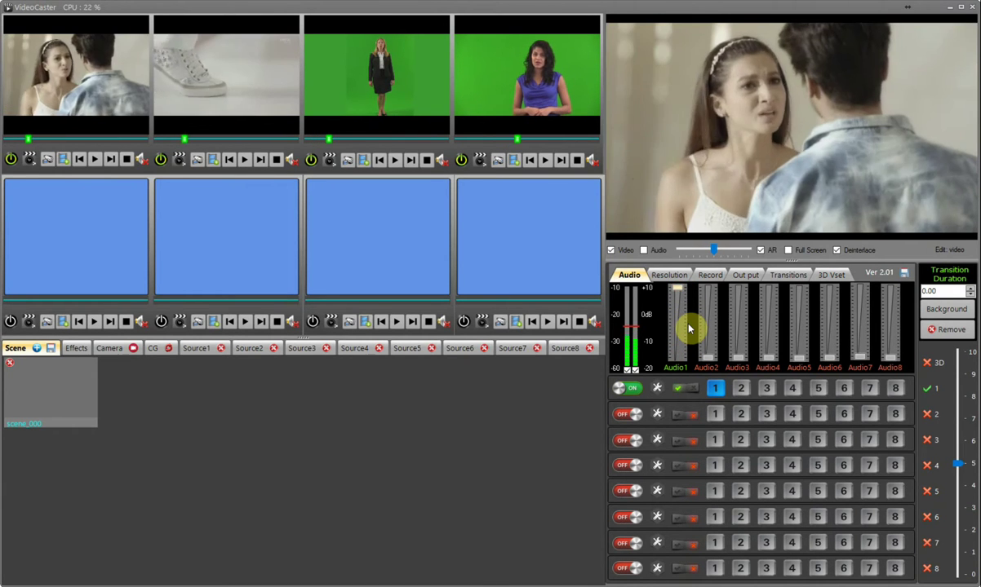
pyautogui.click(741, 390)
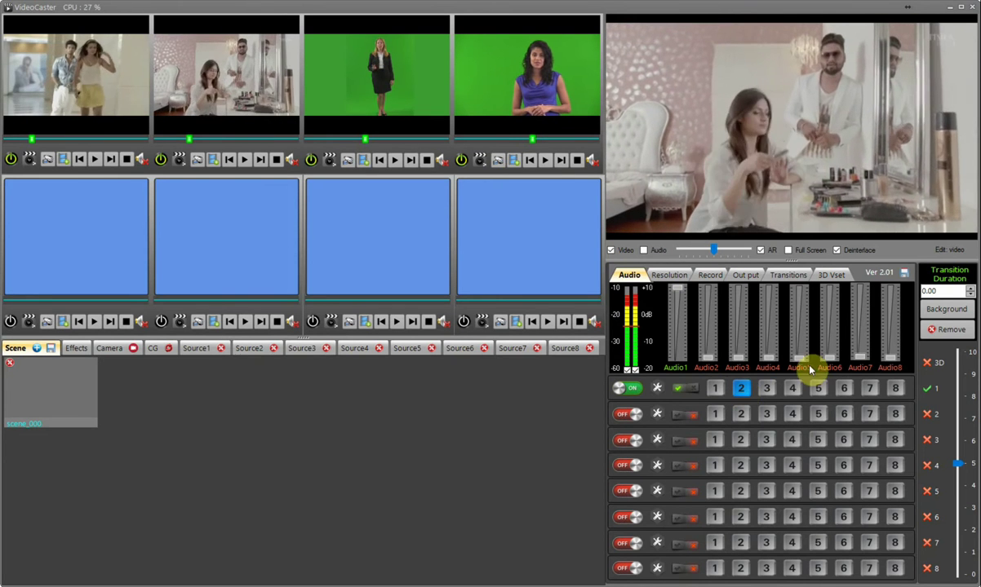
pyautogui.click(971, 288)
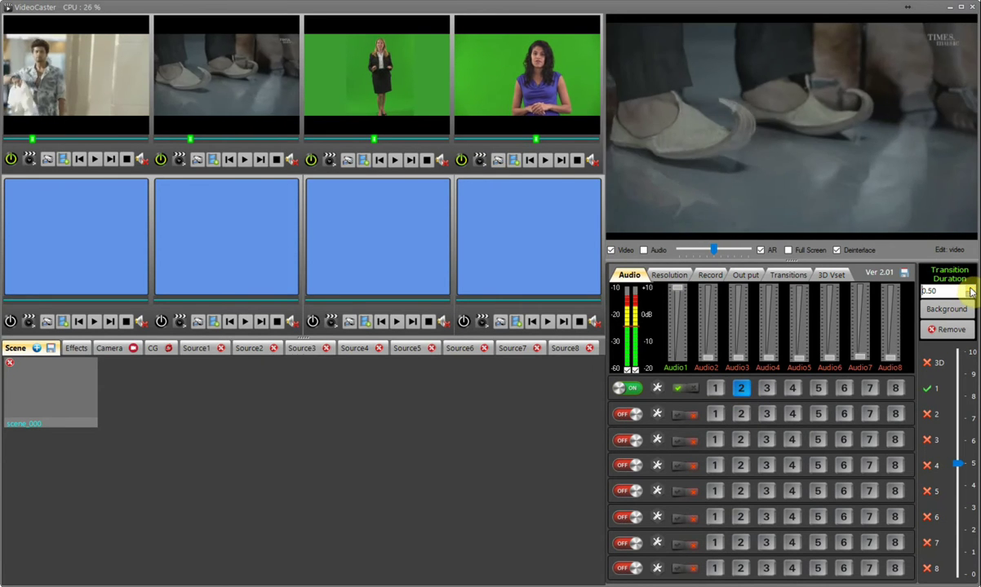
pyautogui.click(971, 290)
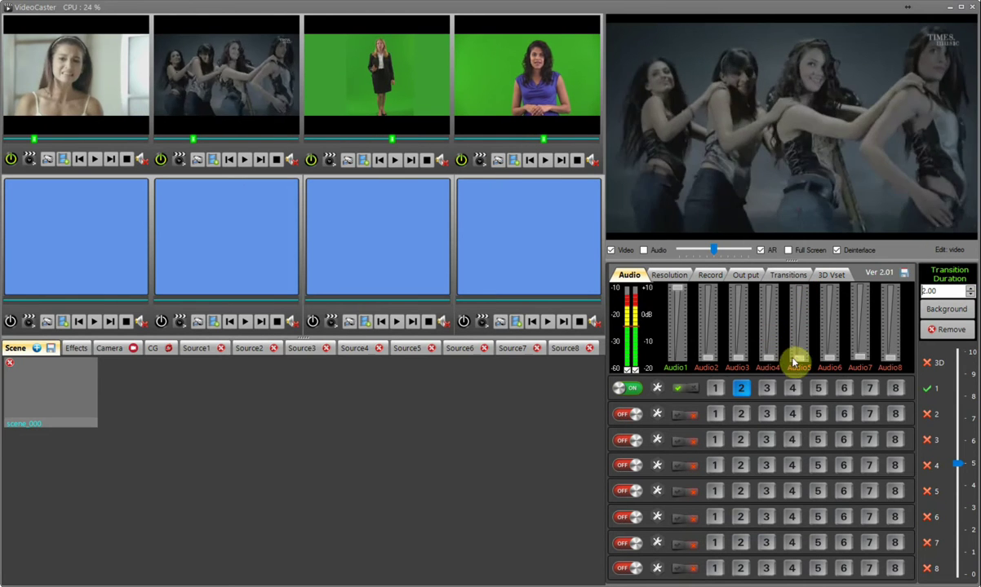
pyautogui.click(767, 391)
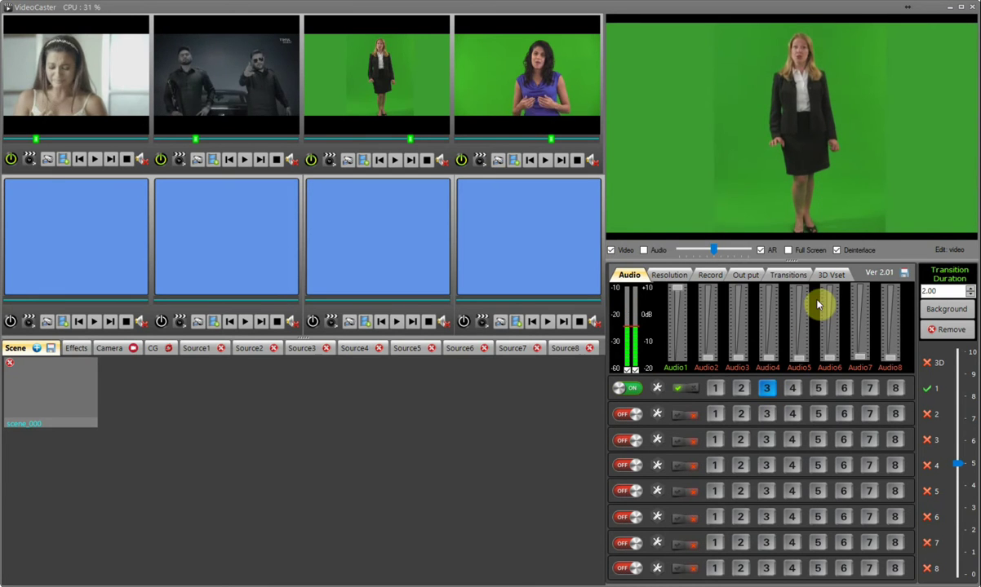
# Step: Show the transition styles and transition the output to source 4's Green Screen 03 presenter
pyautogui.click(795, 281)
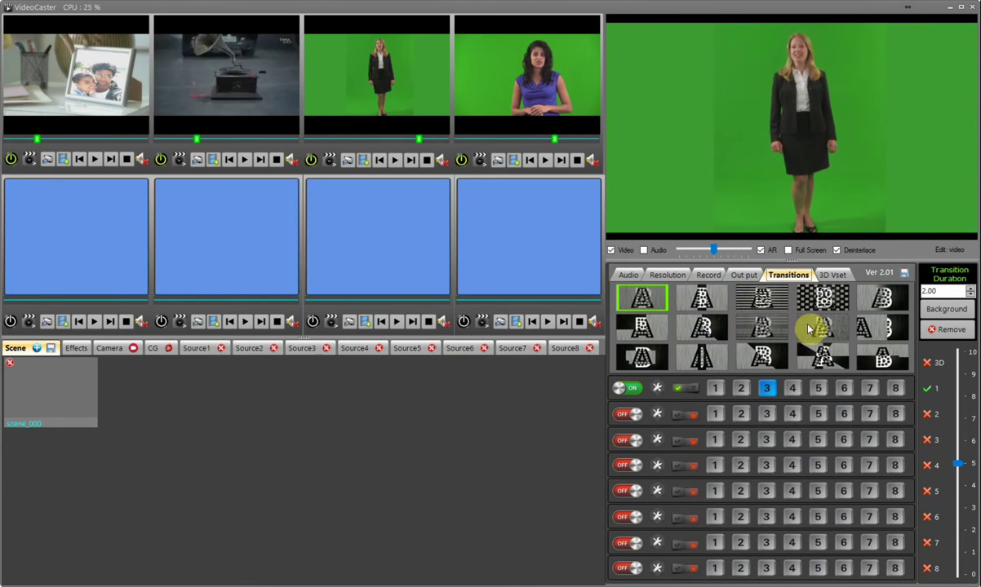
pyautogui.click(793, 390)
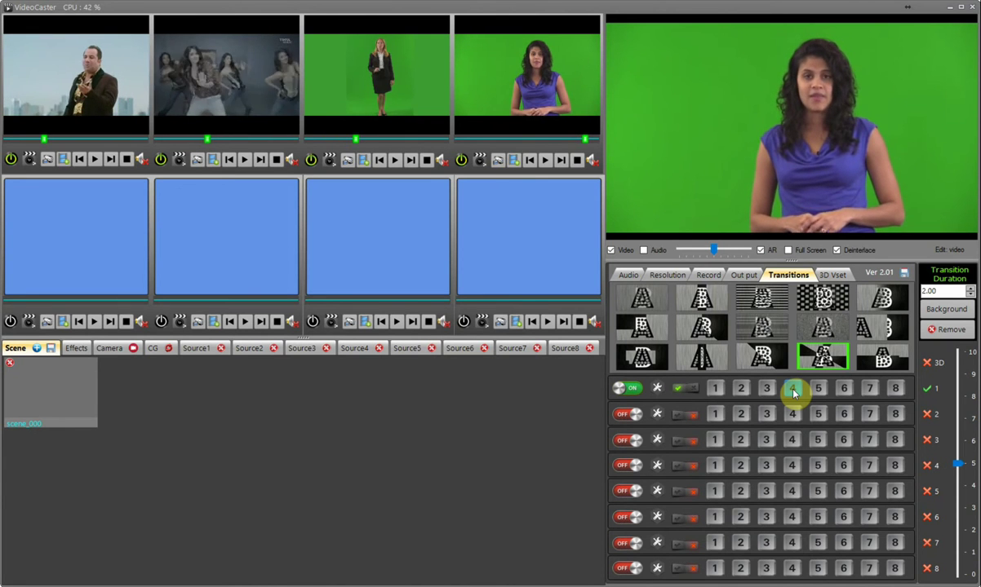
pyautogui.click(792, 391)
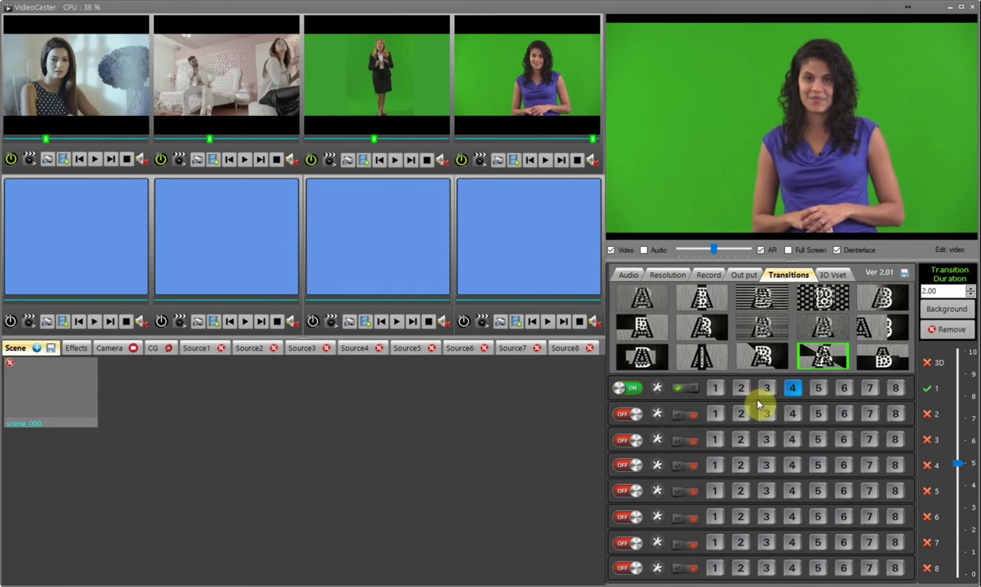
# Step: Set the virtual studio video as background and auto-key source 3's green screen
pyautogui.click(945, 309)
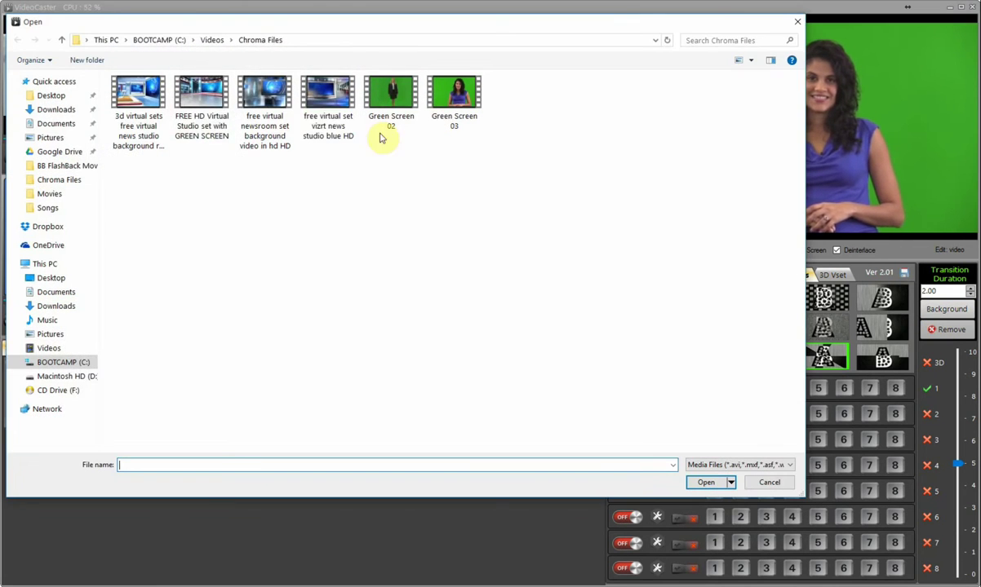
pyautogui.doubleClick(206, 101)
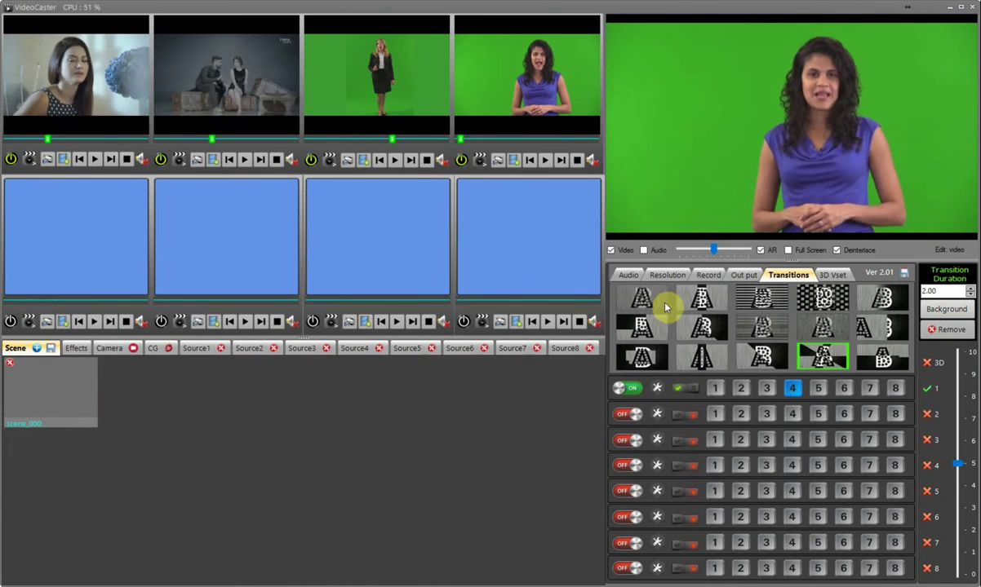
pyautogui.click(330, 163)
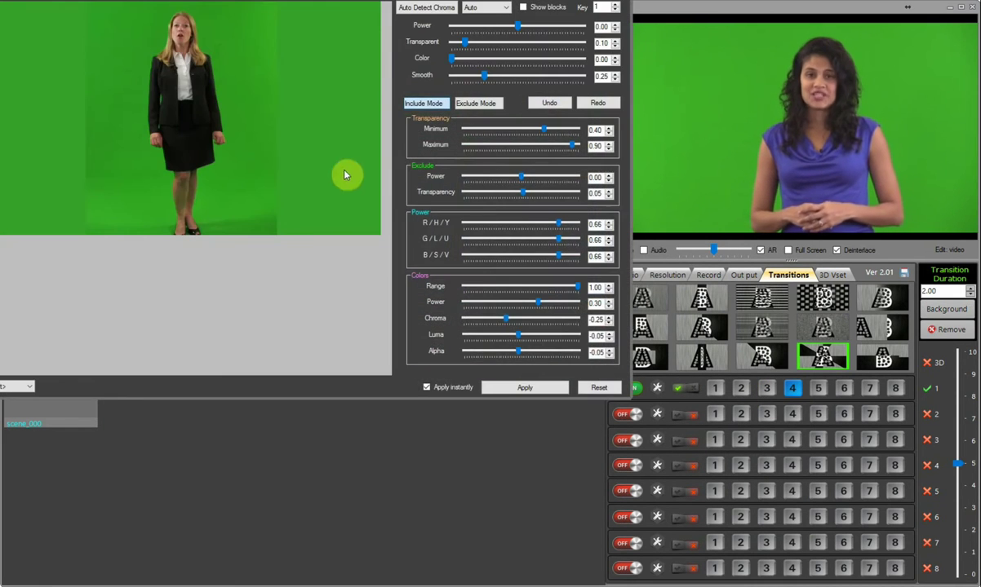
pyautogui.click(315, 62)
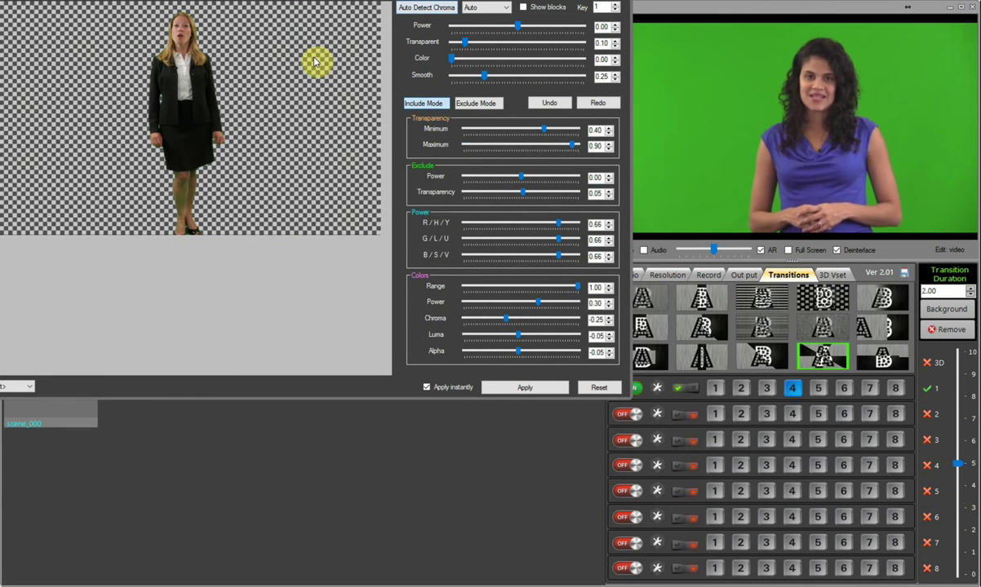
pyautogui.click(628, 6)
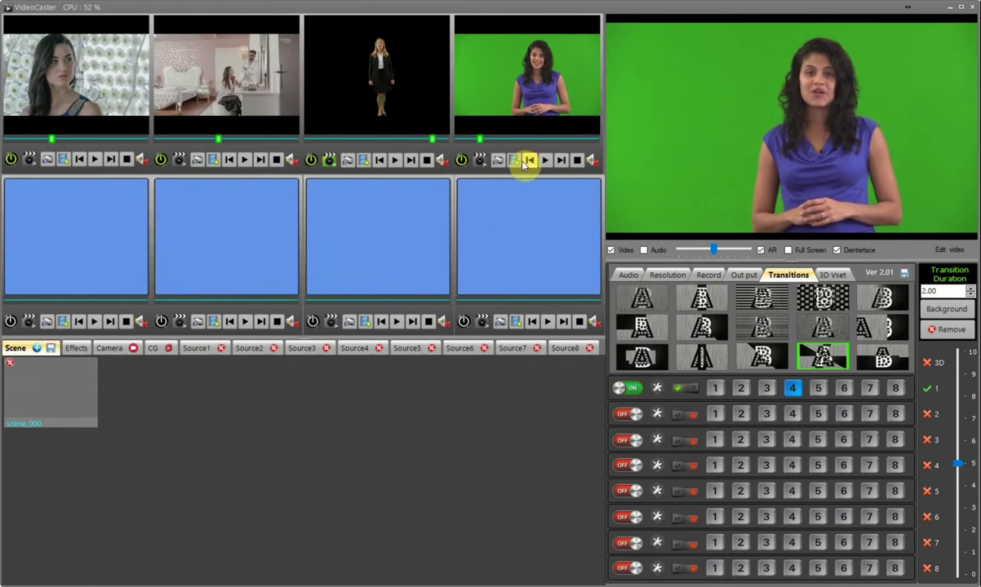
# Step: Auto-key source 4's green screen, remove the leftover green at lower right, and apply
pyautogui.click(479, 160)
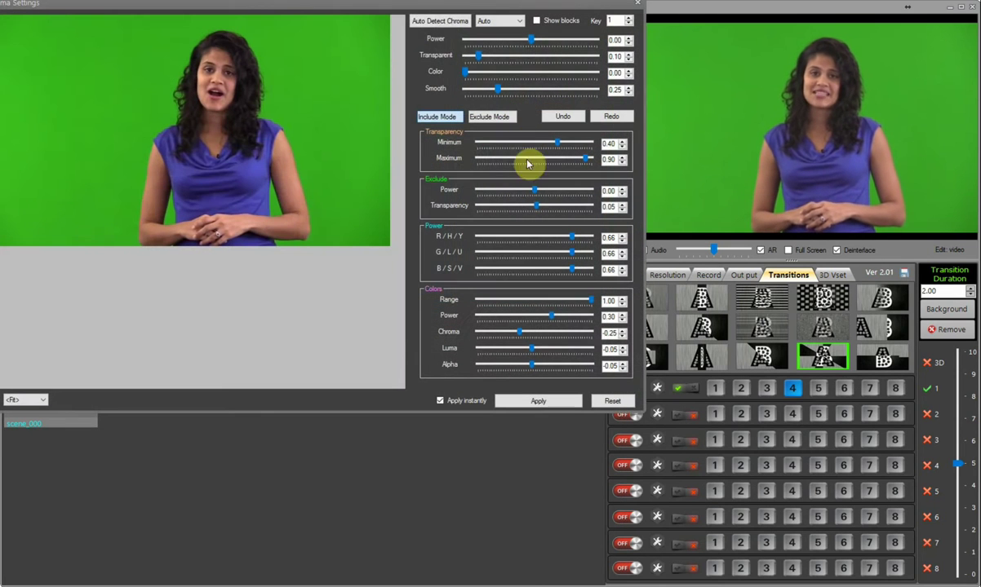
pyautogui.click(360, 44)
pyautogui.click(362, 169)
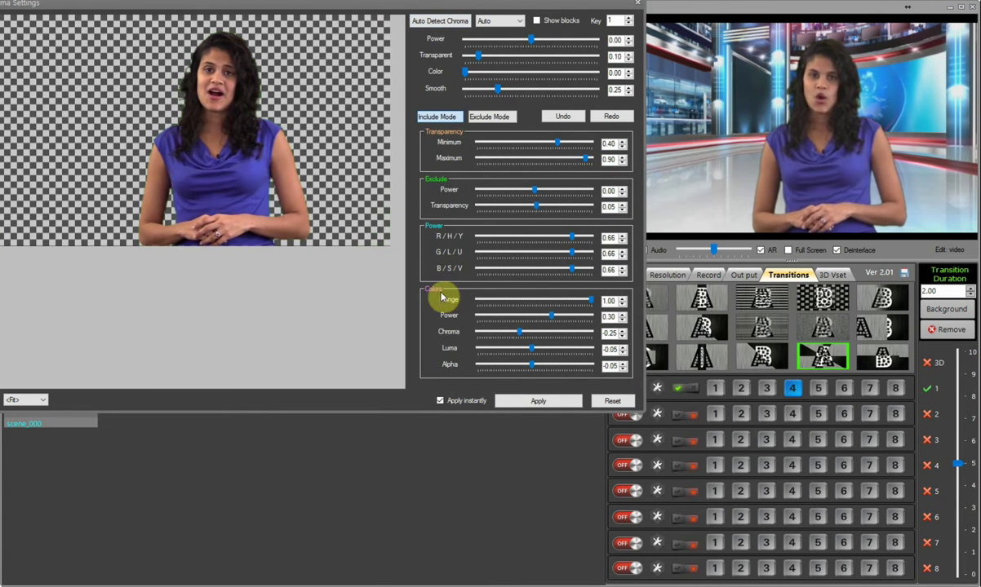
pyautogui.click(536, 402)
pyautogui.click(639, 6)
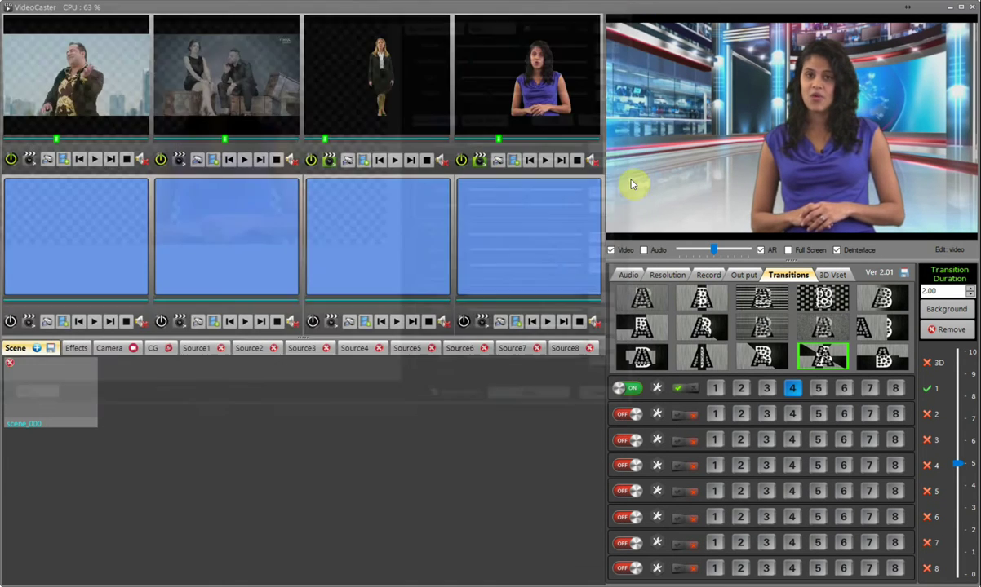
# Step: Turn on layer 2 with source 4, over source 3 on layer 1
pyautogui.click(627, 416)
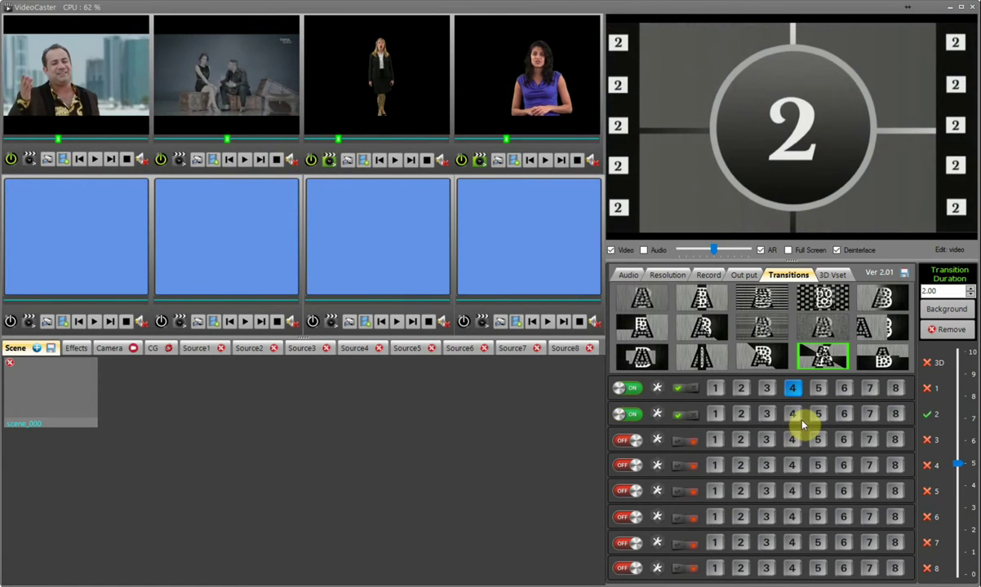
pyautogui.click(791, 413)
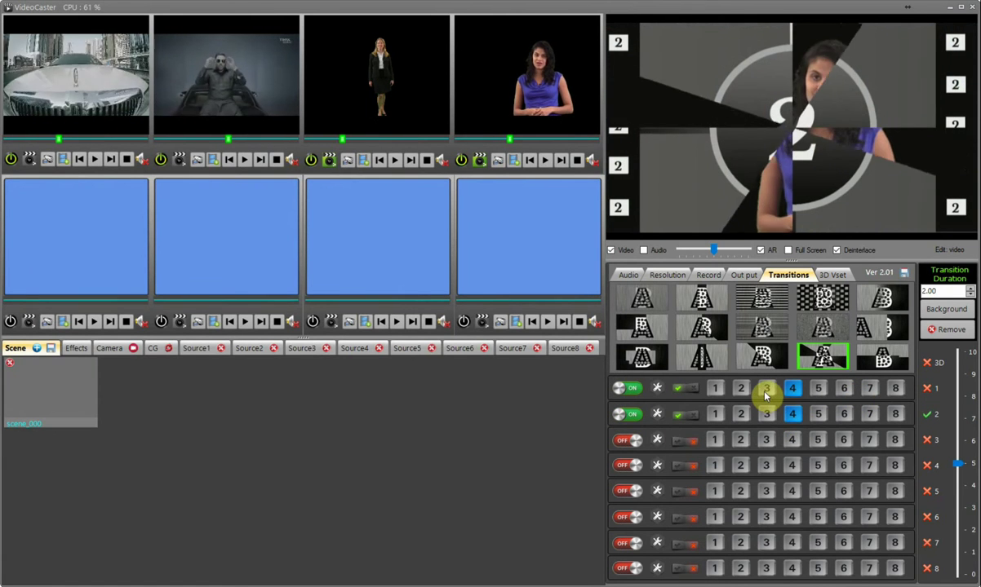
pyautogui.click(765, 389)
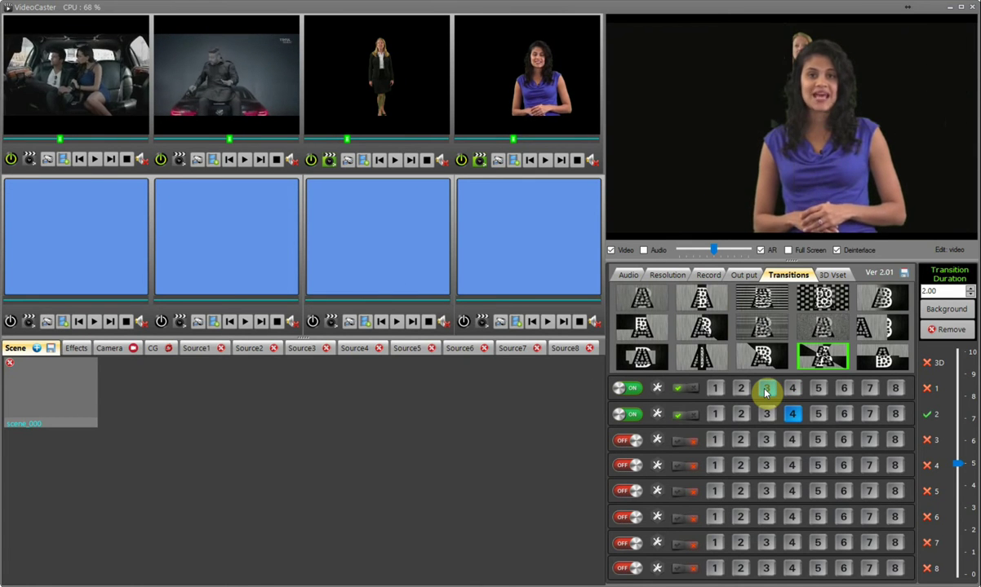
pyautogui.click(629, 392)
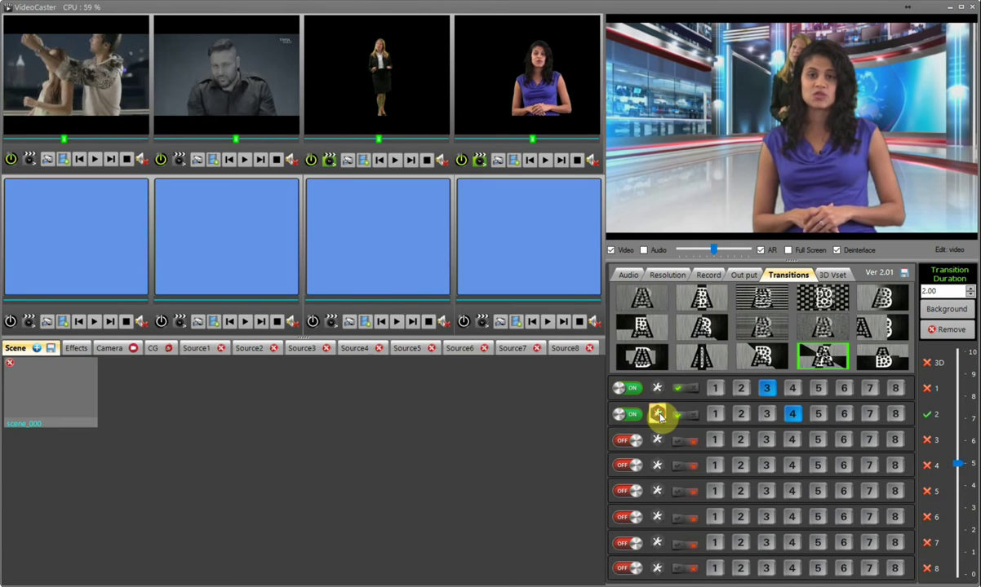
pyautogui.click(657, 414)
# Step: Set layer 2 to Move X -35, Width and Height 68, and Move Y -25
pyautogui.moveTo(497, 173); pyautogui.dragTo(475, 170)
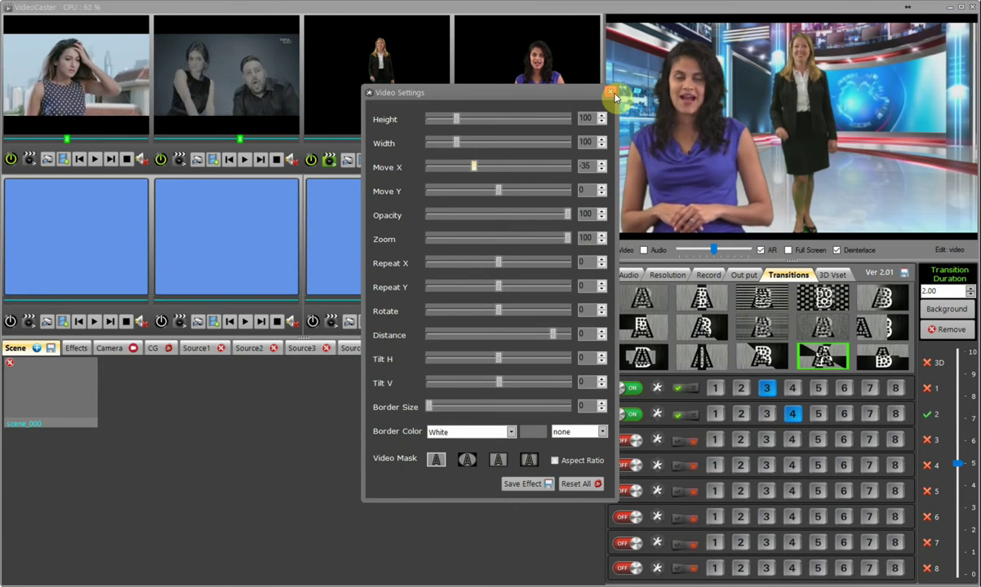
pyautogui.moveTo(457, 143); pyautogui.dragTo(448, 120)
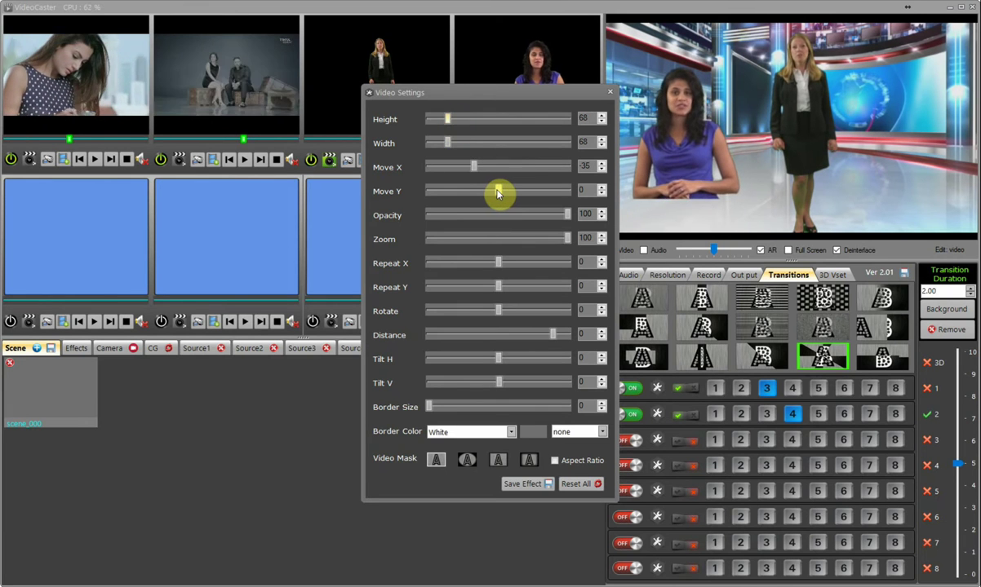
pyautogui.moveTo(498, 190); pyautogui.dragTo(480, 189)
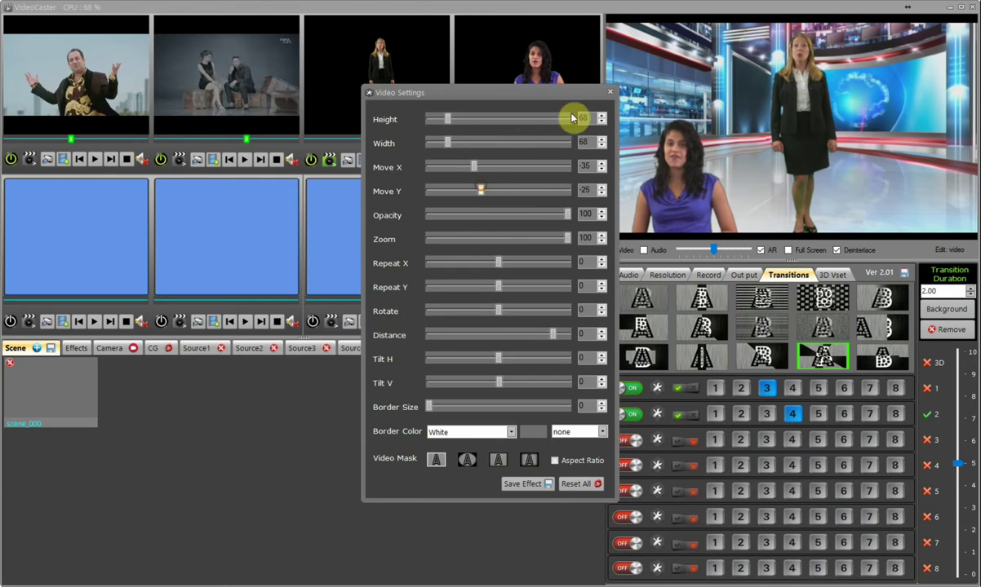
pyautogui.click(609, 93)
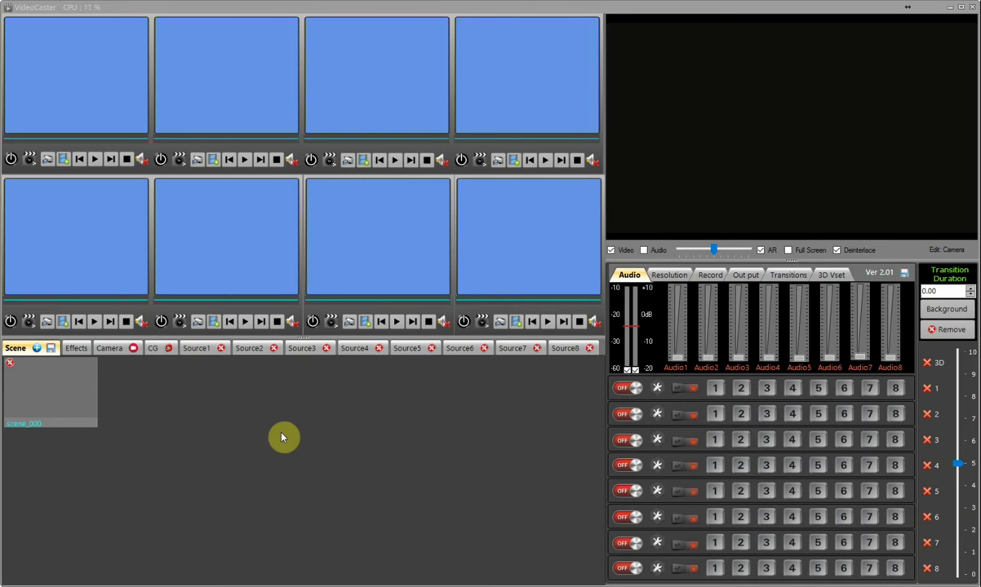
# Step: Add three selected song files to Source1's playlist
pyautogui.click(198, 349)
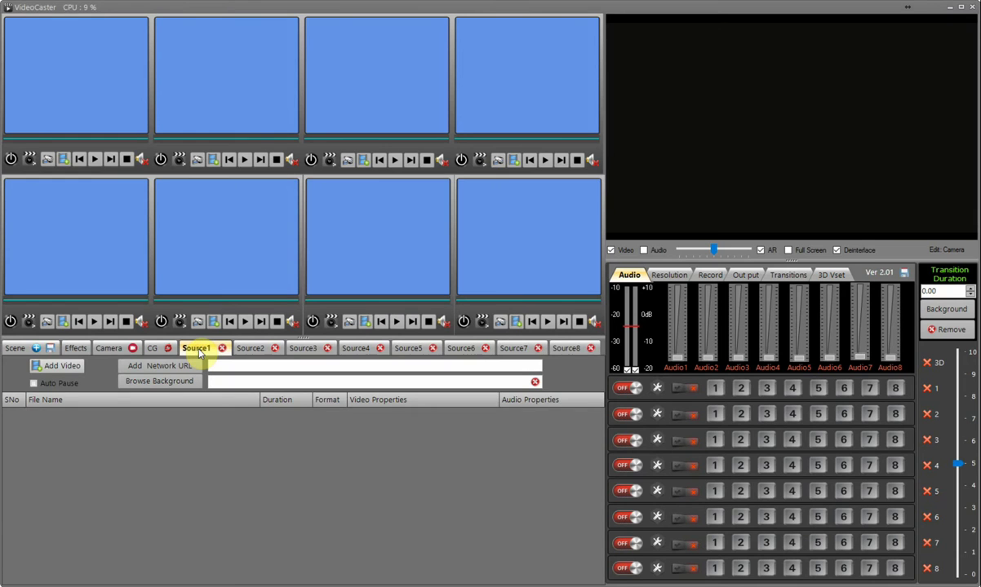
pyautogui.click(70, 364)
pyautogui.moveTo(402, 276); pyautogui.dragTo(238, 181)
pyautogui.click(705, 482)
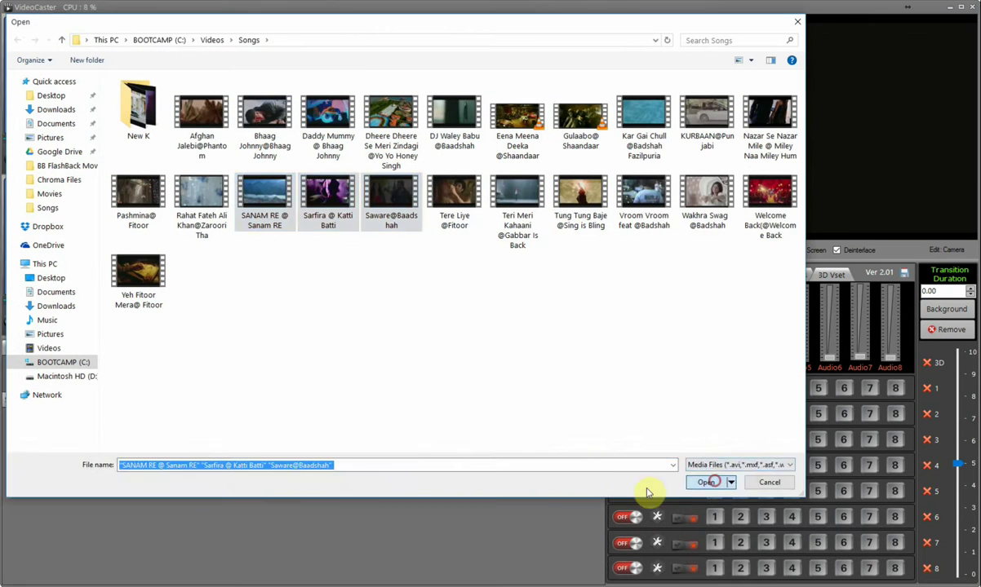
# Step: Move Sarfira @ Katti Batti up to first and play SANAM RE on Source1
pyautogui.click(170, 435)
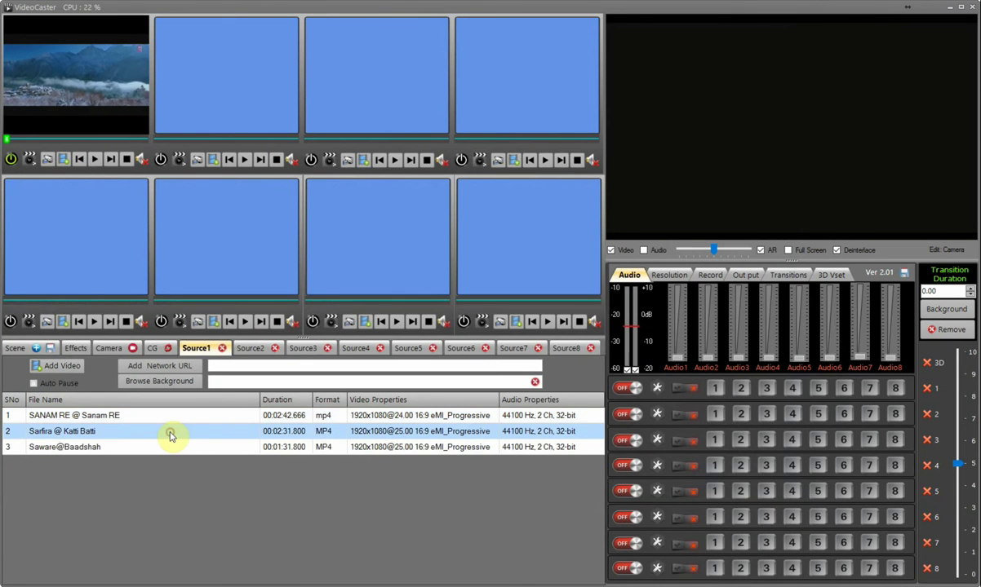
pyautogui.rightClick(170, 435)
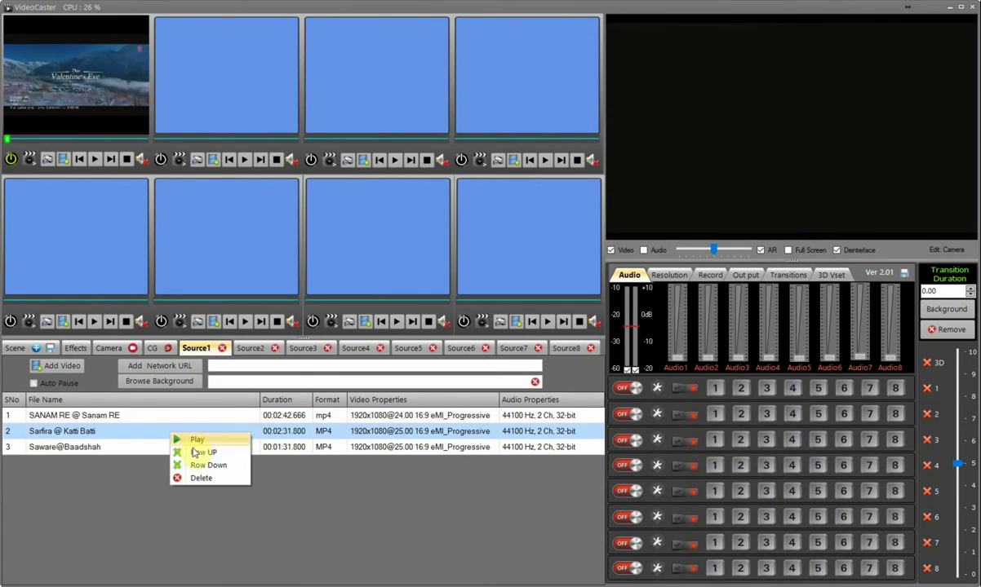
pyautogui.click(195, 453)
pyautogui.click(160, 433)
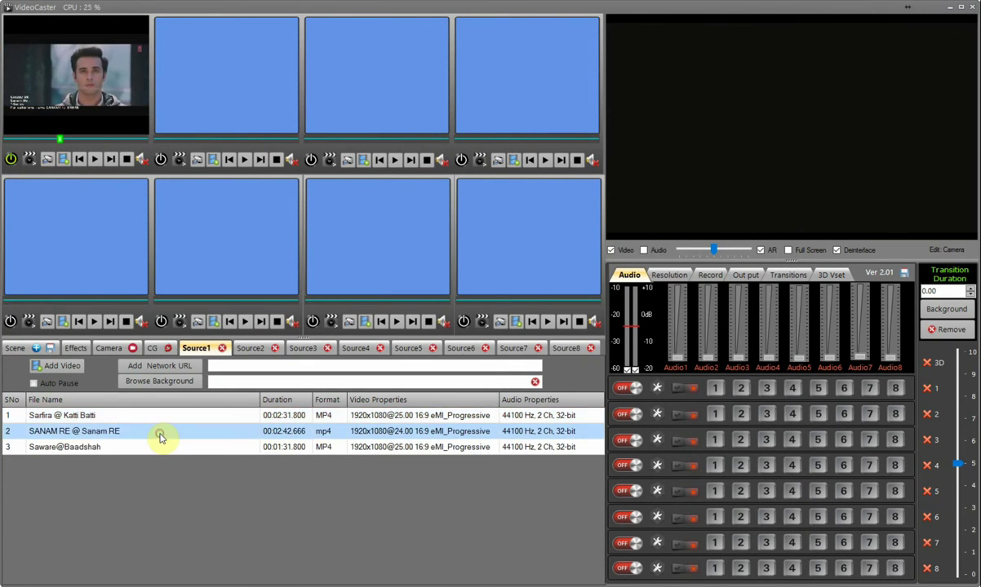
pyautogui.rightClick(160, 434)
pyautogui.click(177, 445)
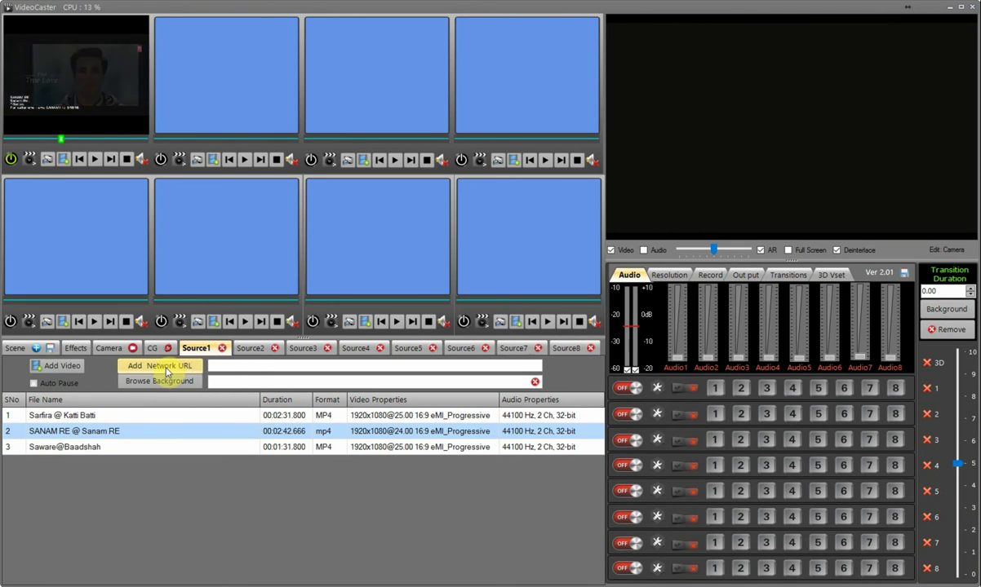
# Step: Set up Source2's live input: FaceTime HD Camera, YUY2 1280x720 16:9 format, Internal Microphone
pyautogui.click(224, 367)
pyautogui.write('r')
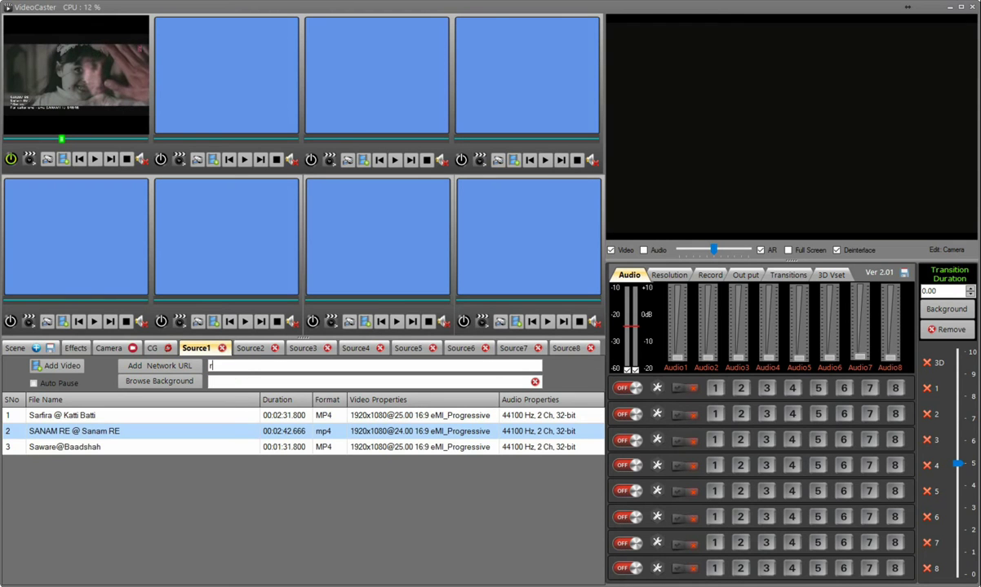
pyautogui.write('tmp :88:123.')
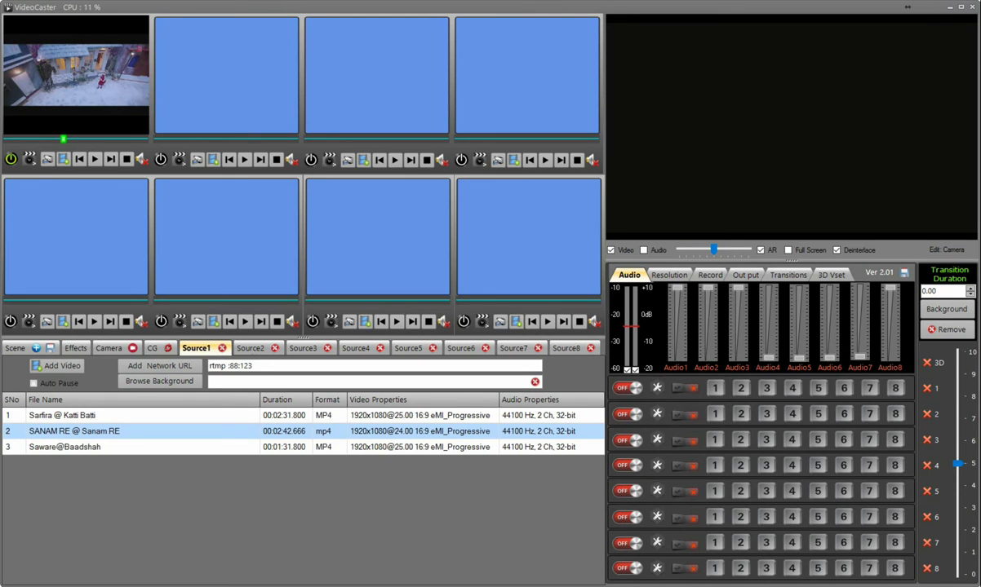
pyautogui.click(197, 161)
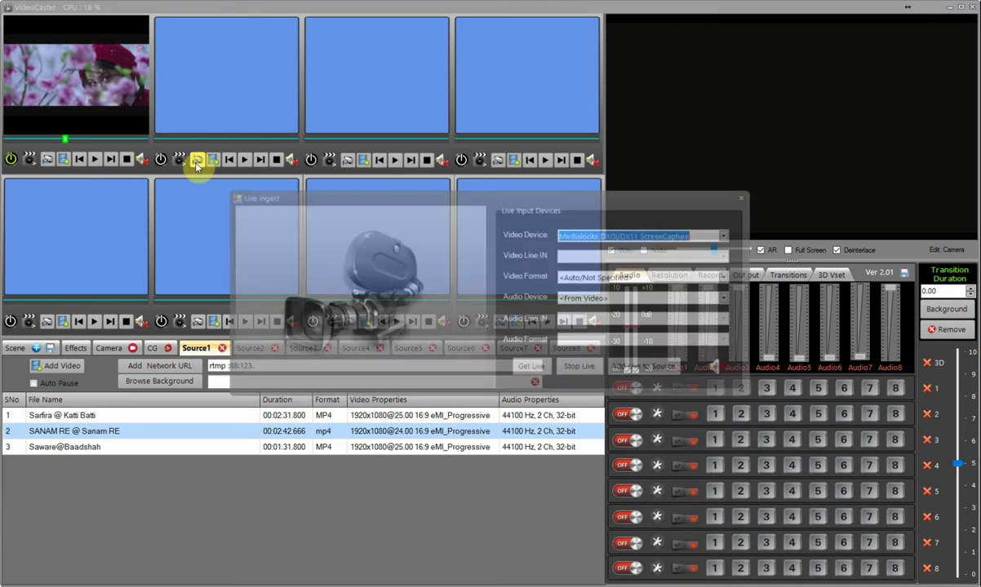
pyautogui.click(727, 235)
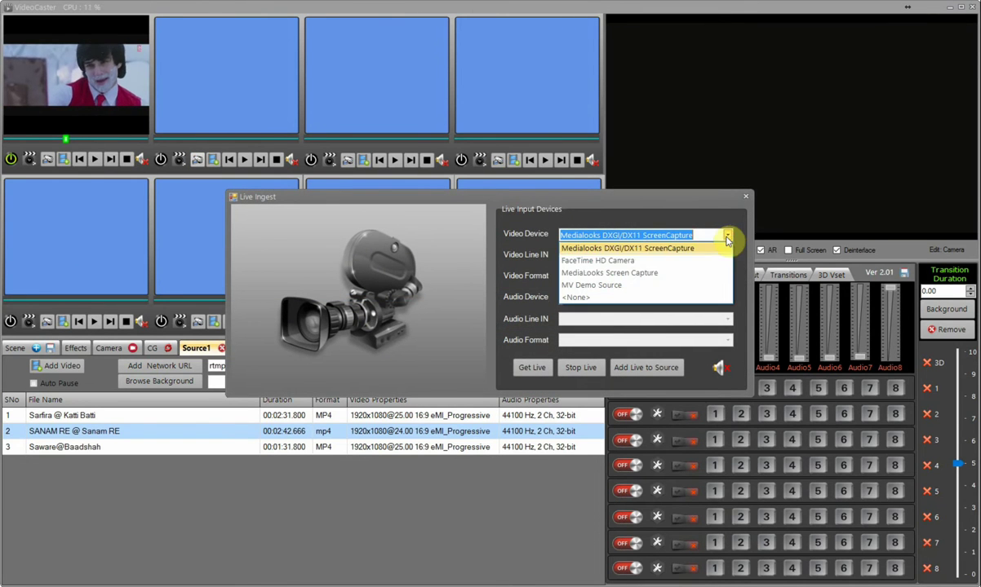
pyautogui.click(625, 260)
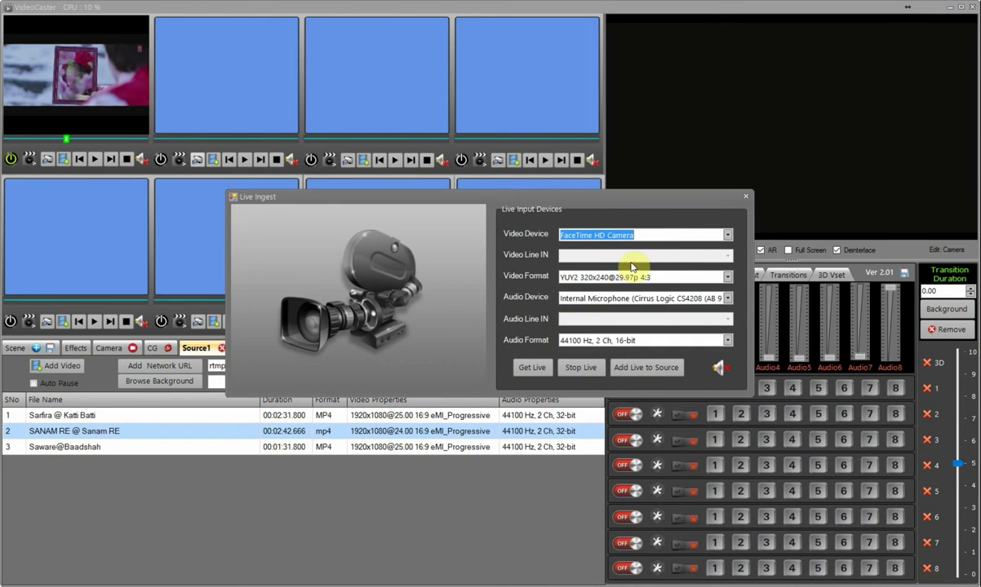
pyautogui.click(726, 278)
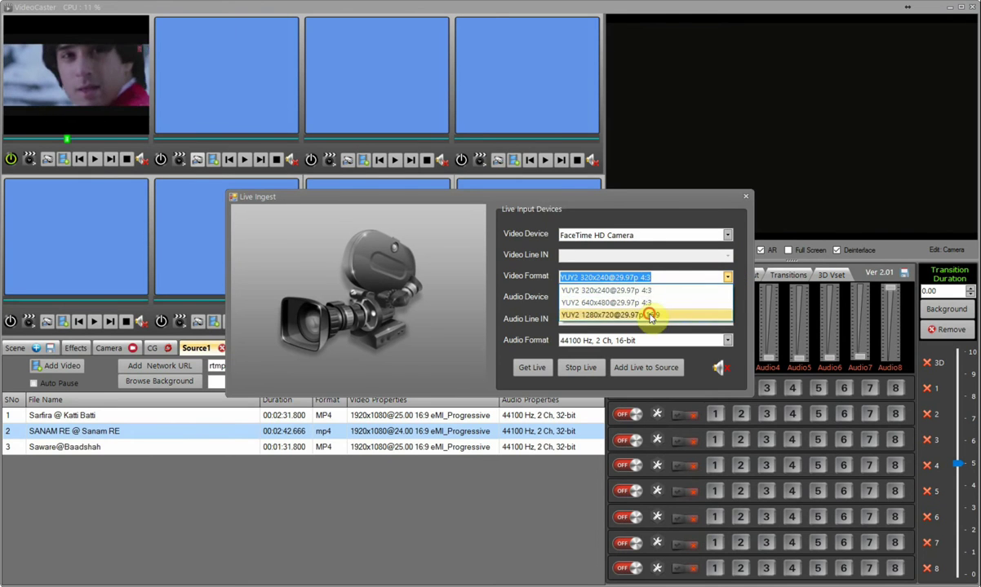
pyautogui.click(686, 314)
pyautogui.click(727, 298)
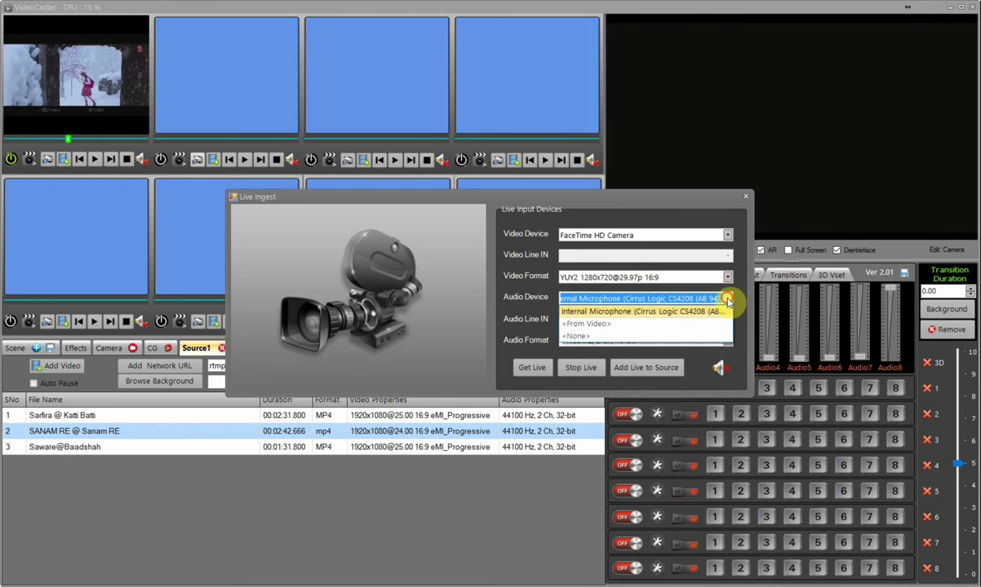
pyautogui.click(718, 313)
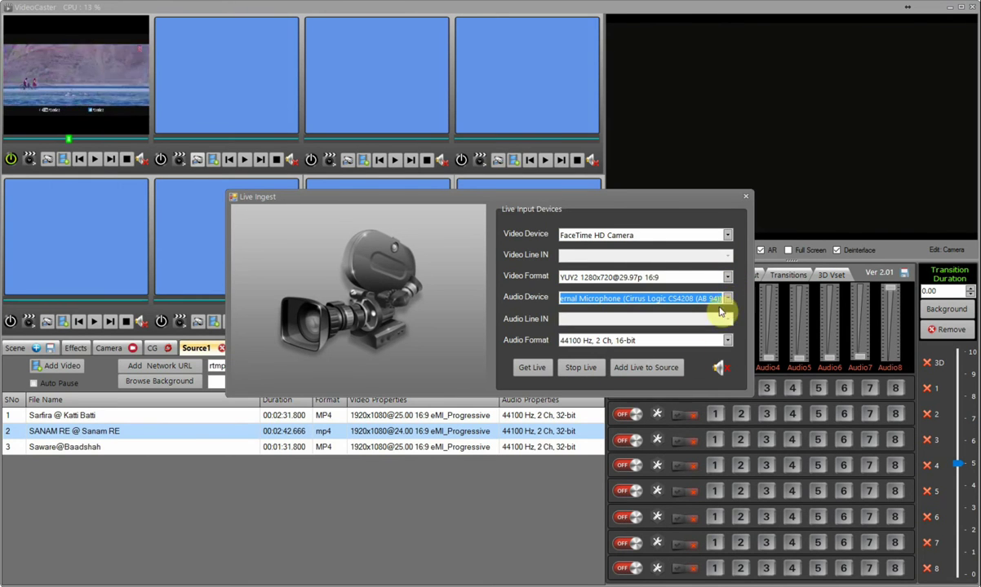
# Step: Start the live camera preview and add the feed to Source2's playlist
pyautogui.click(535, 368)
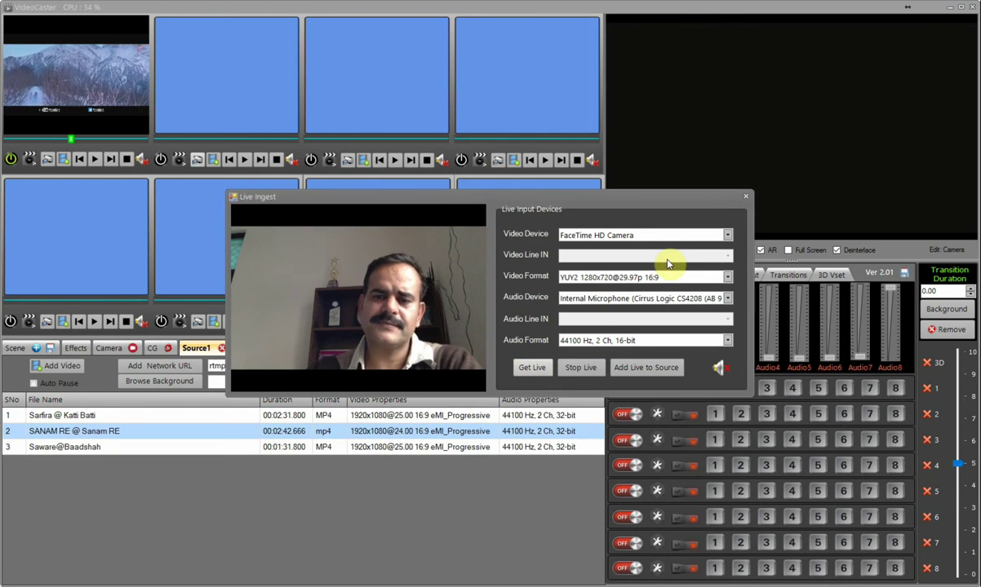
pyautogui.click(580, 367)
pyautogui.click(647, 369)
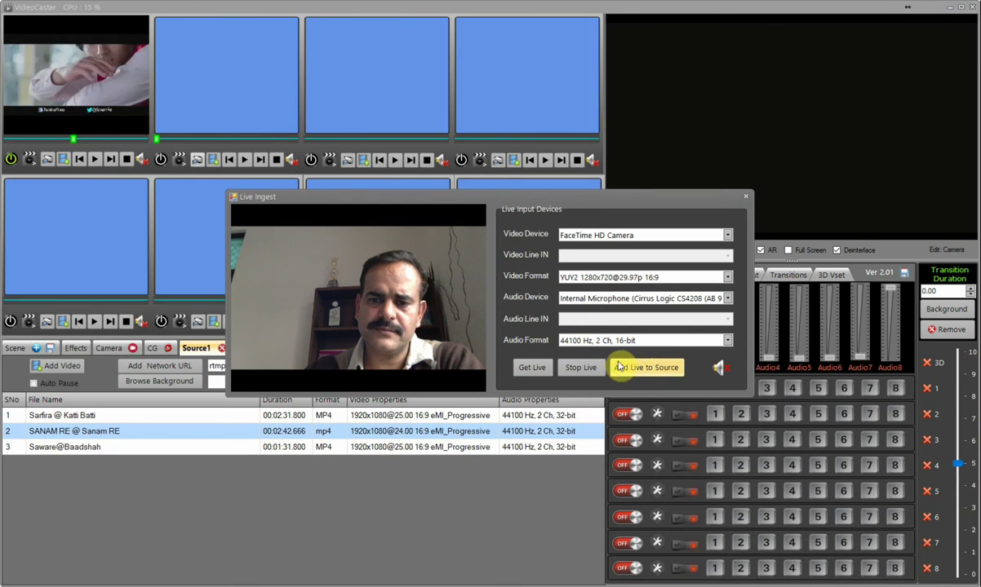
pyautogui.click(745, 198)
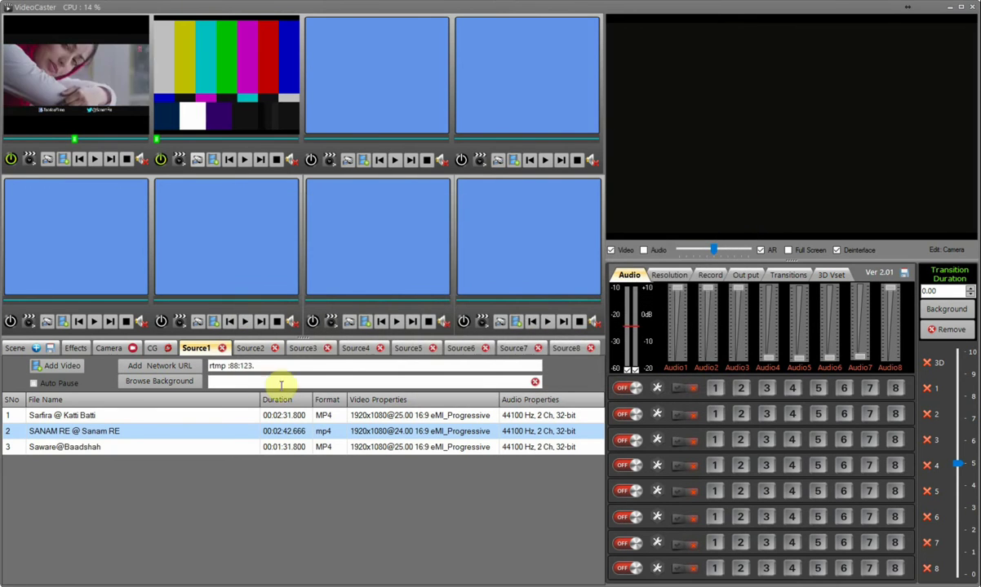
pyautogui.click(250, 348)
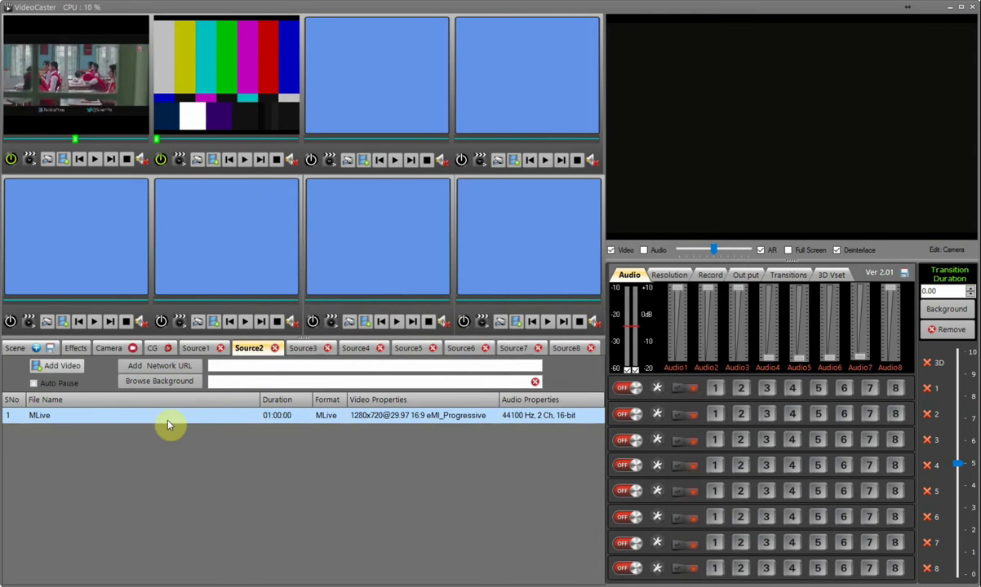
pyautogui.click(245, 160)
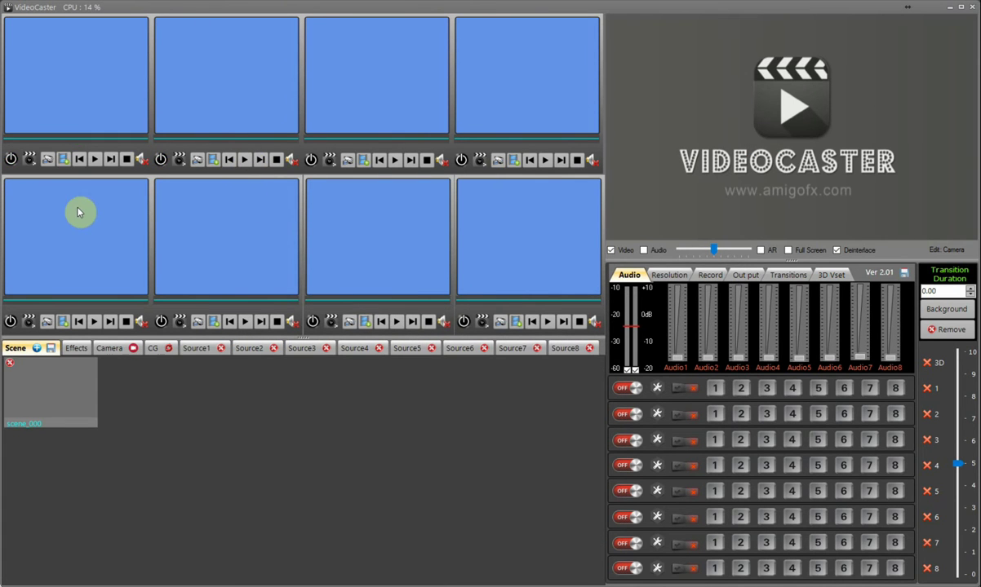
pyautogui.click(64, 160)
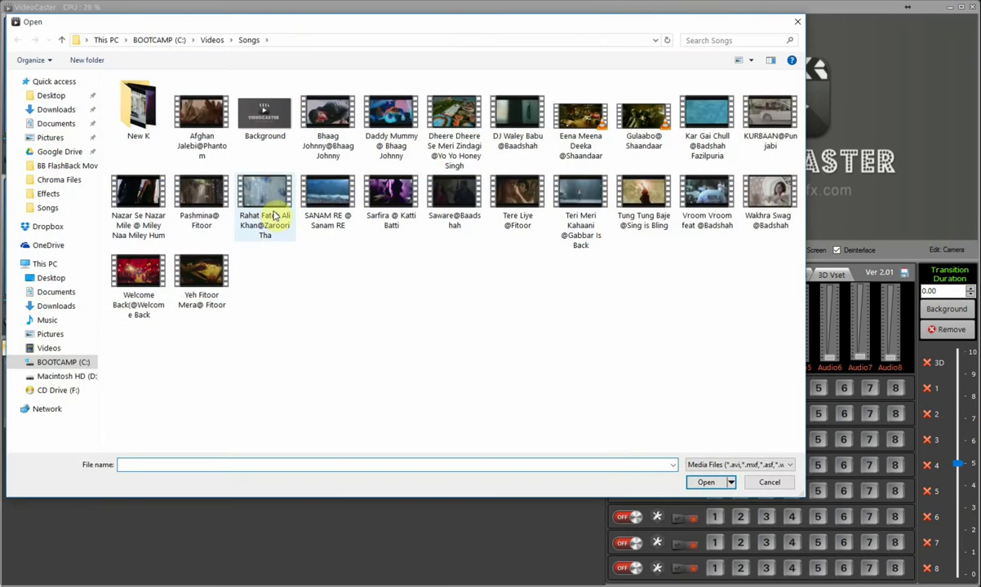
pyautogui.doubleClick(275, 214)
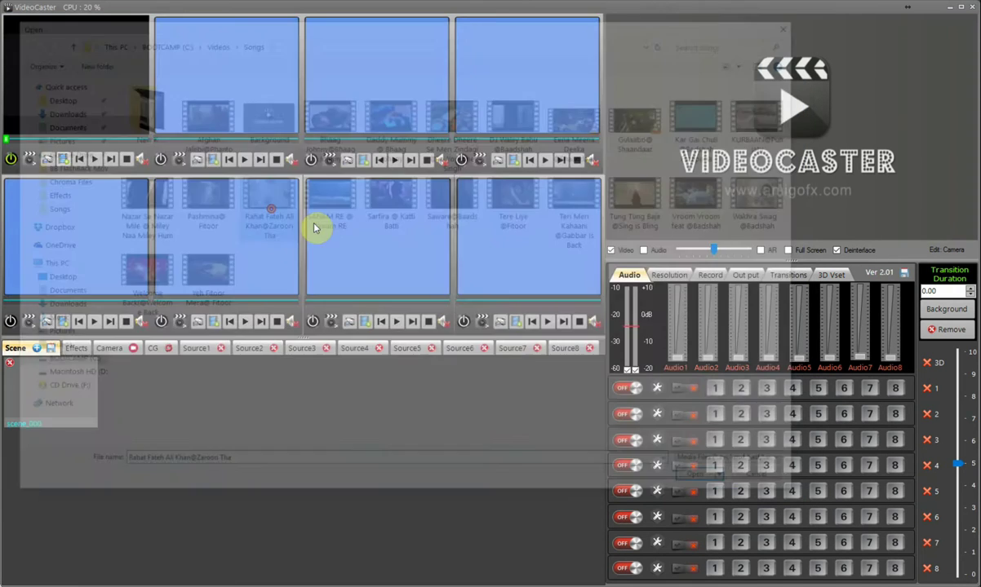
pyautogui.click(213, 160)
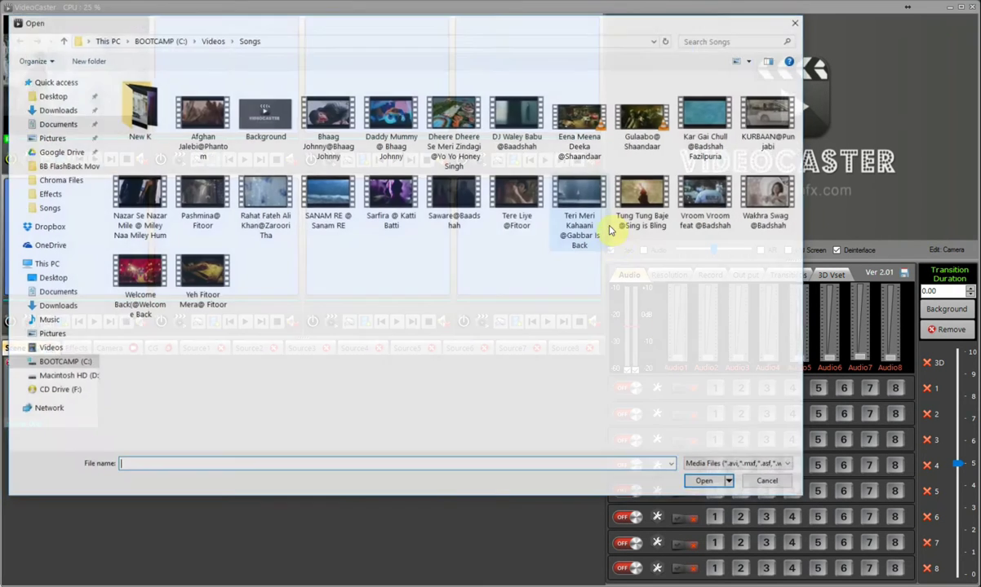
pyautogui.doubleClick(709, 190)
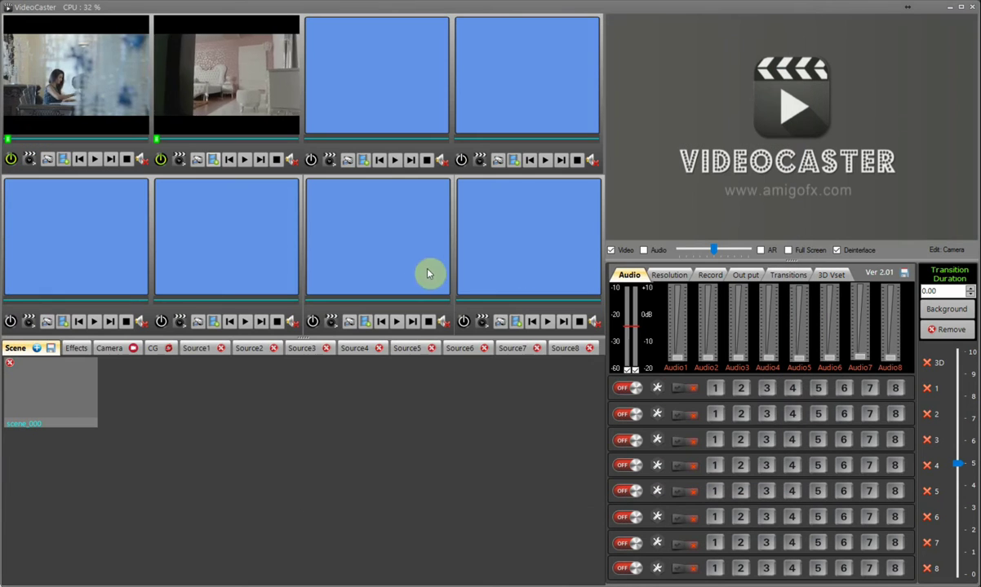
# Step: Turn on output row 1 showing Source1 and bring up its video settings
pyautogui.click(624, 390)
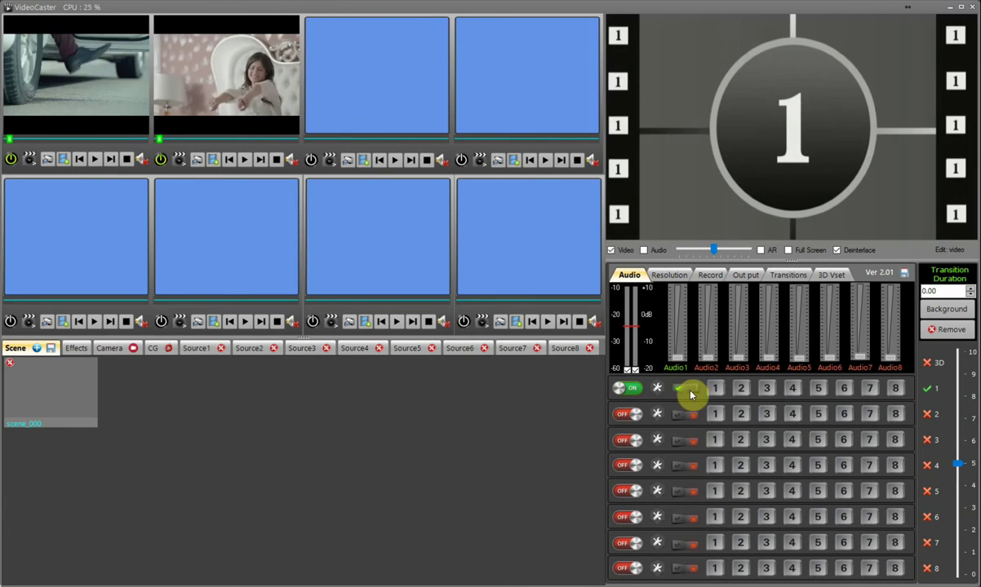
pyautogui.click(714, 389)
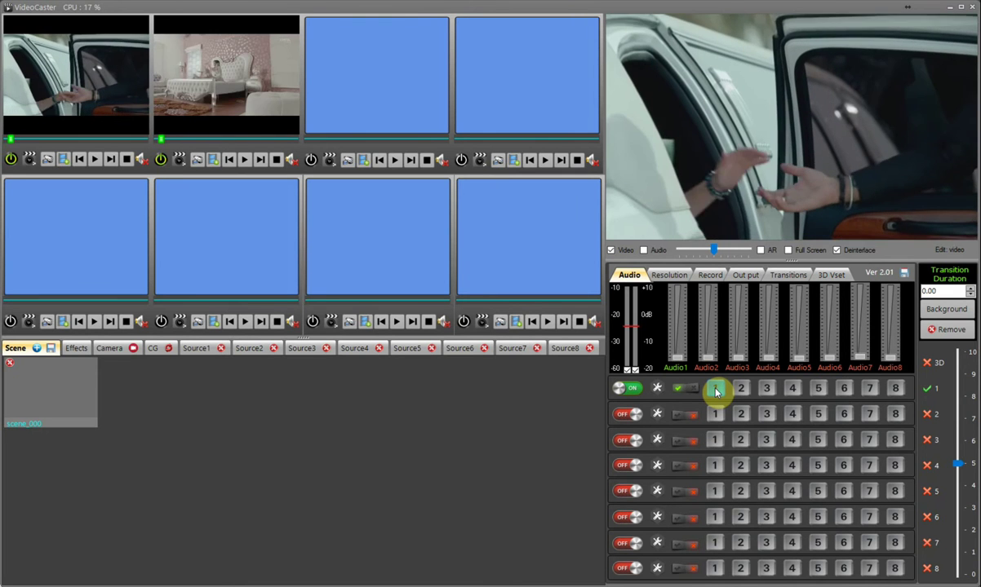
pyautogui.click(657, 389)
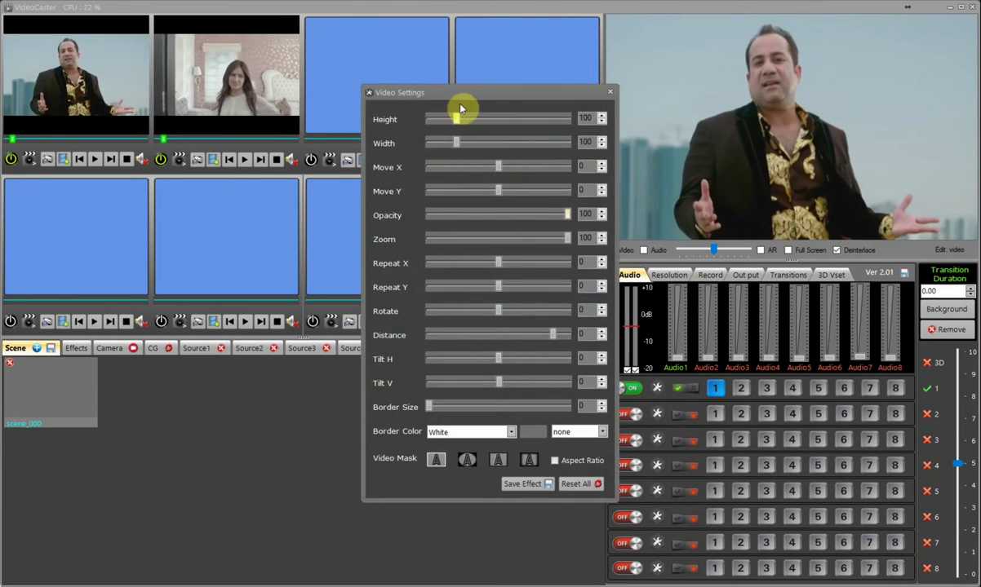
# Step: Set height to 74, nudge the picture right, lower opacity, keep zoom 100 and repeat 0
pyautogui.moveTo(460, 99); pyautogui.dragTo(413, 150)
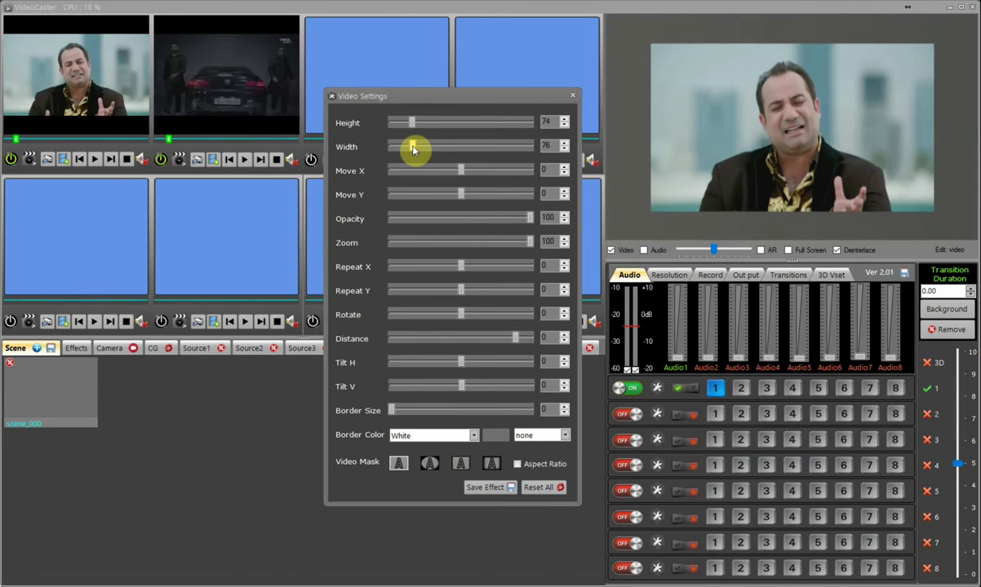
pyautogui.moveTo(460, 174); pyautogui.dragTo(459, 199)
pyautogui.moveTo(531, 219); pyautogui.dragTo(485, 220)
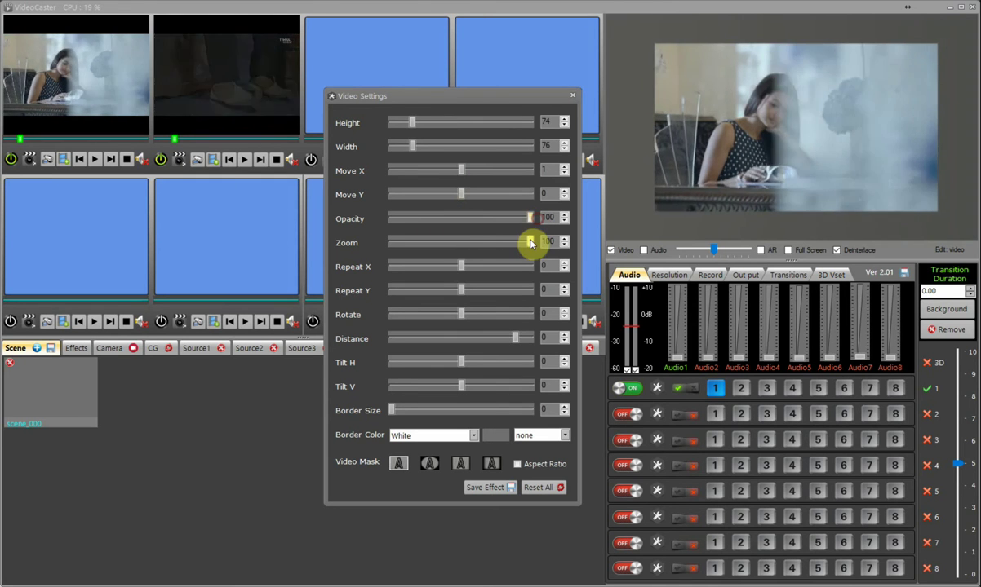
pyautogui.moveTo(474, 246); pyautogui.dragTo(534, 247)
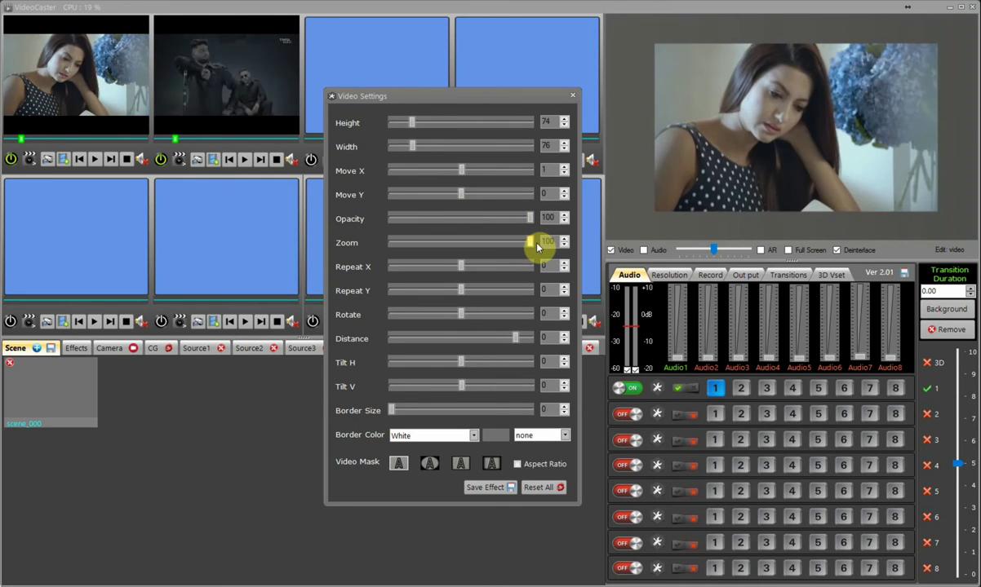
pyautogui.moveTo(463, 270)
pyautogui.mouseDown()
pyautogui.moveTo(473, 267)
pyautogui.moveTo(448, 270)
pyautogui.mouseUp()
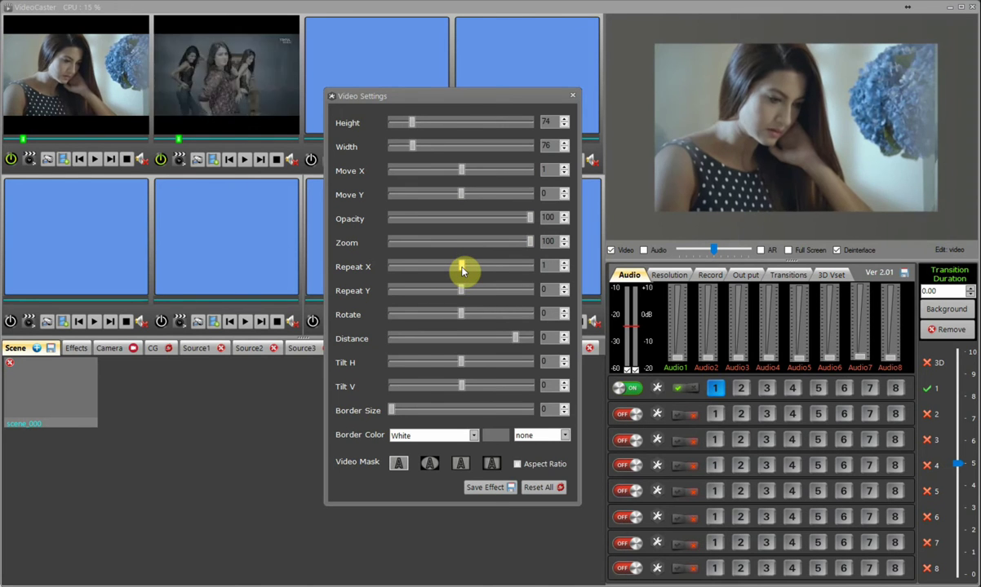
pyautogui.moveTo(459, 272); pyautogui.dragTo(462, 270)
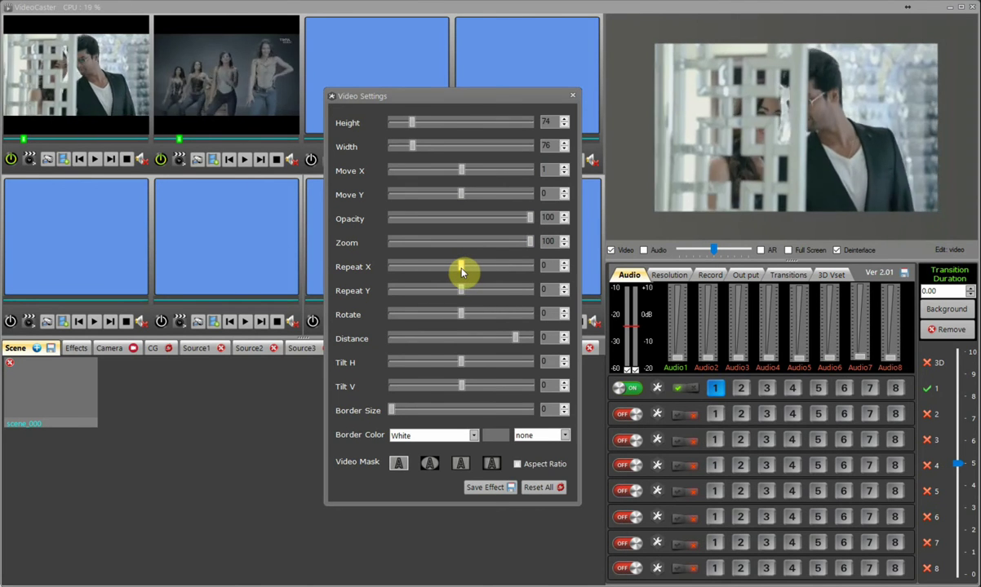
# Step: Rotate the video to -5, push Distance to -36, and tilt it H -5, V -13
pyautogui.moveTo(462, 318)
pyautogui.mouseDown()
pyautogui.moveTo(487, 313)
pyautogui.moveTo(459, 319)
pyautogui.mouseUp()
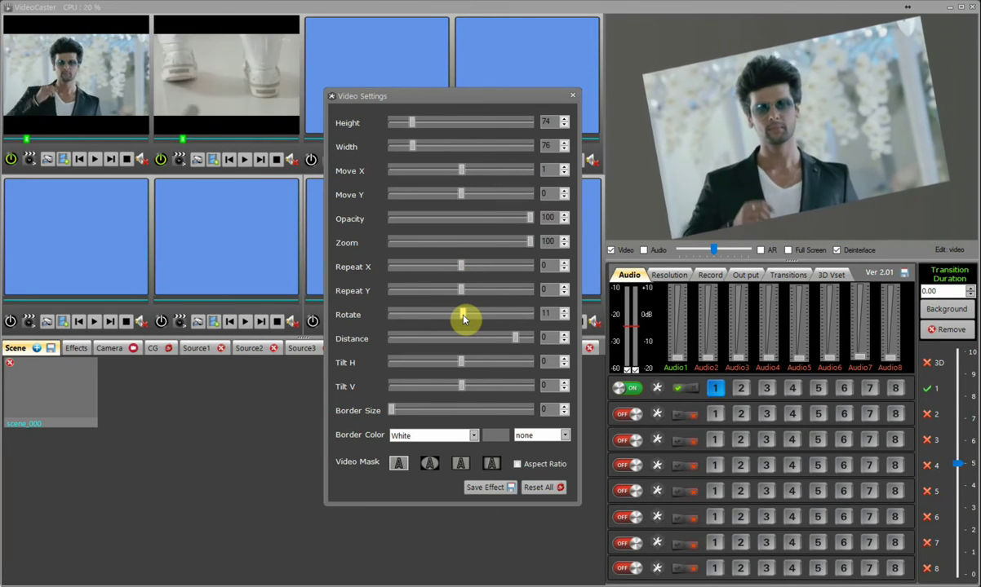
pyautogui.moveTo(463, 319); pyautogui.dragTo(462, 319)
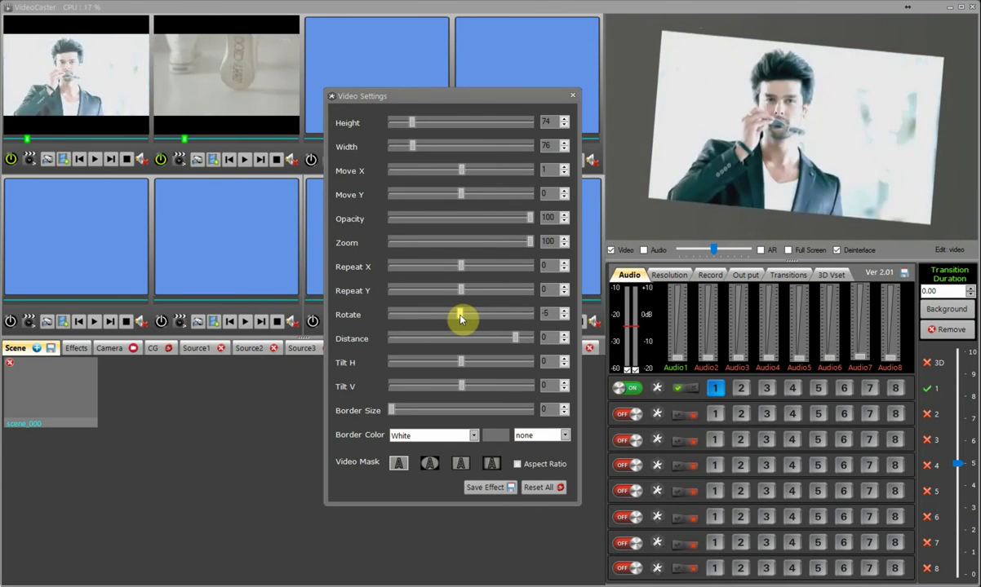
pyautogui.moveTo(514, 342)
pyautogui.mouseDown()
pyautogui.moveTo(477, 343)
pyautogui.moveTo(518, 339)
pyautogui.moveTo(510, 339)
pyautogui.mouseUp()
pyautogui.moveTo(463, 363); pyautogui.dragTo(455, 394)
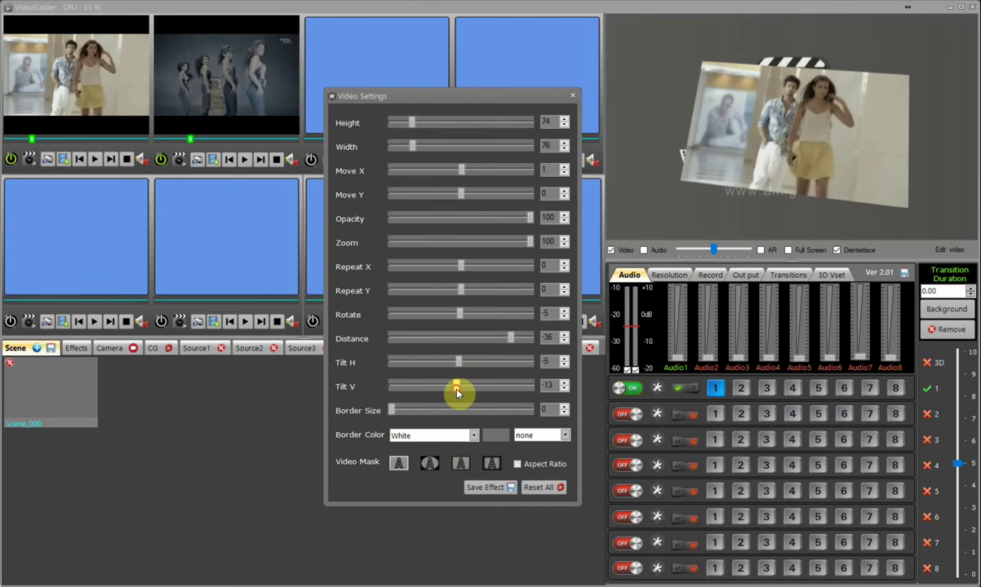
# Step: Try rrect rounded corners with a teal border, then remove the border thickness
pyautogui.click(565, 438)
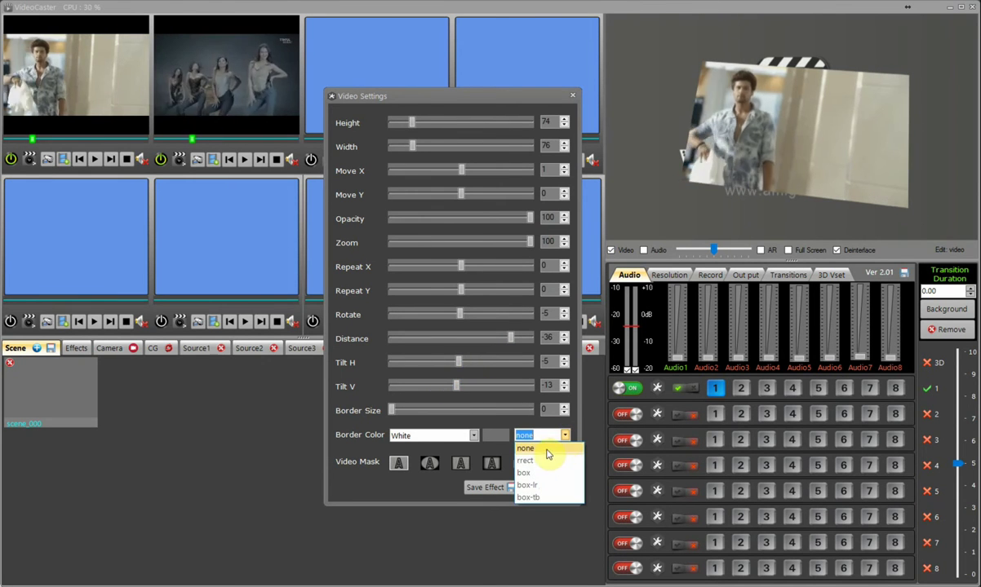
pyautogui.click(530, 462)
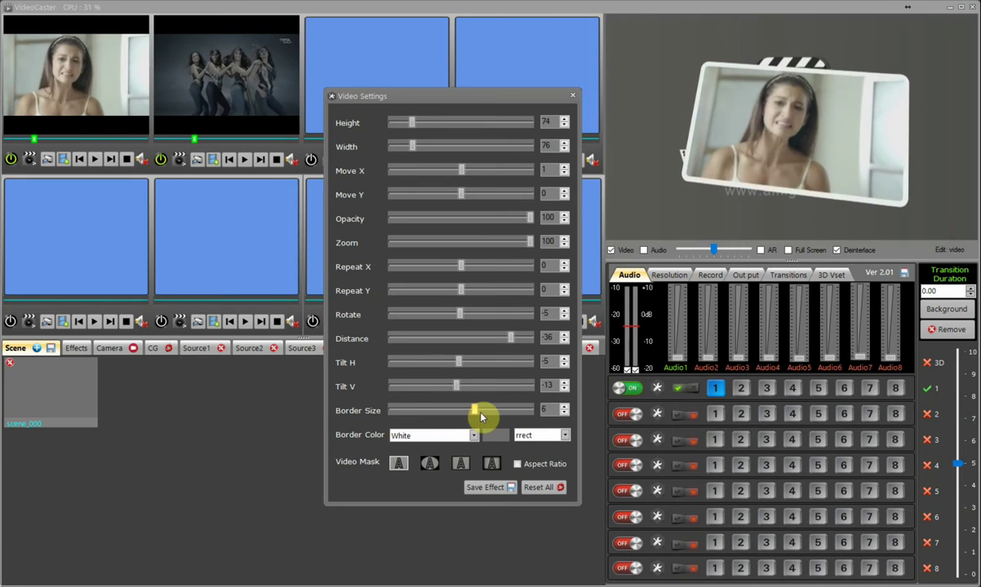
pyautogui.moveTo(487, 418); pyautogui.dragTo(467, 420)
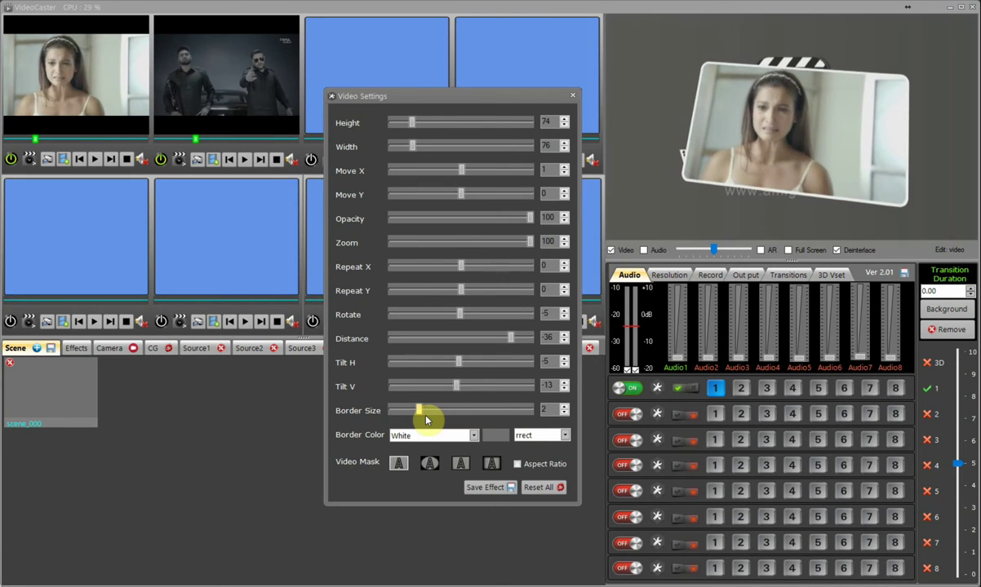
pyautogui.click(468, 435)
pyautogui.click(424, 511)
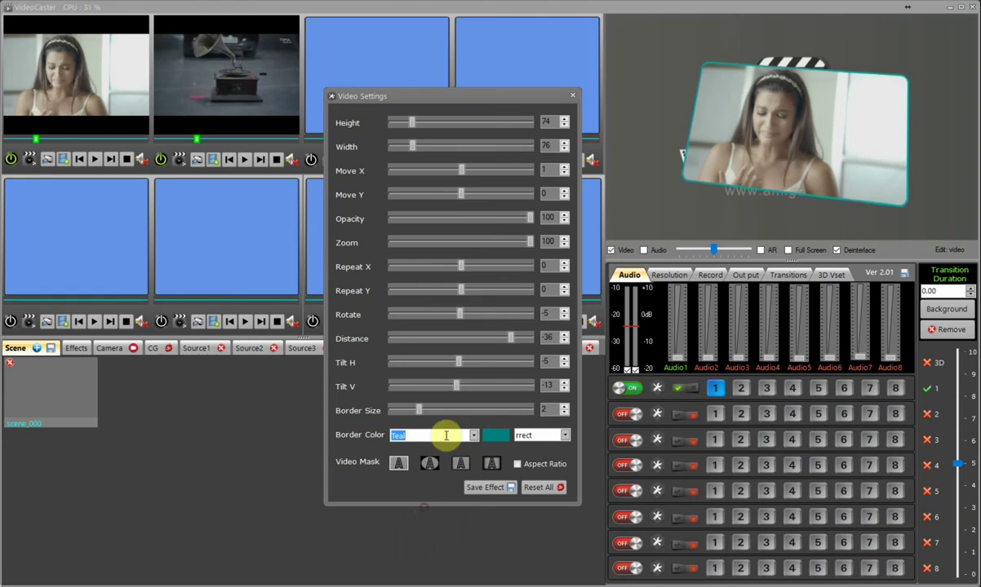
pyautogui.moveTo(419, 411); pyautogui.dragTo(389, 412)
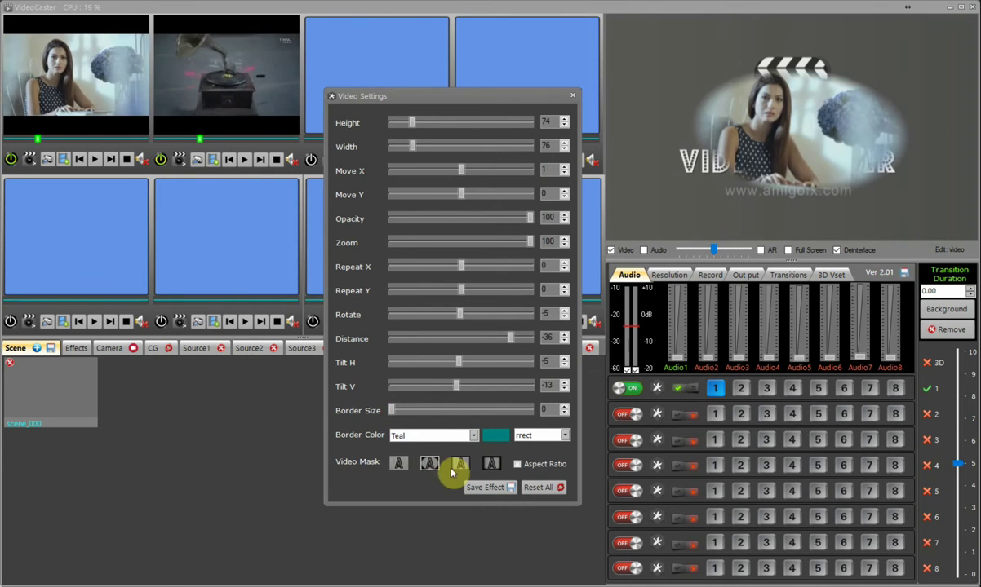
# Step: Try a soft rectangular mask, return to the plain box mask, and reset all settings
pyautogui.click(490, 464)
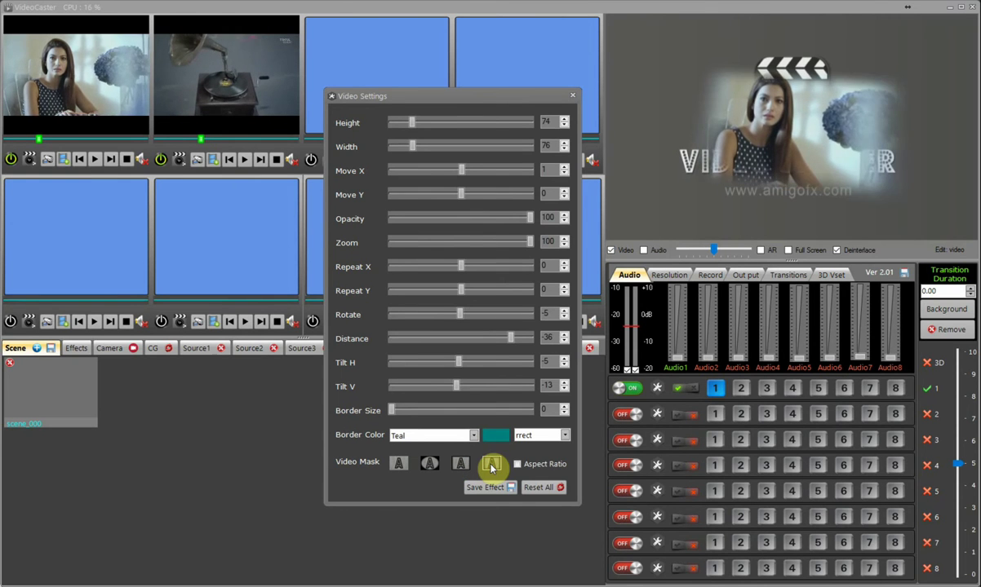
pyautogui.click(399, 464)
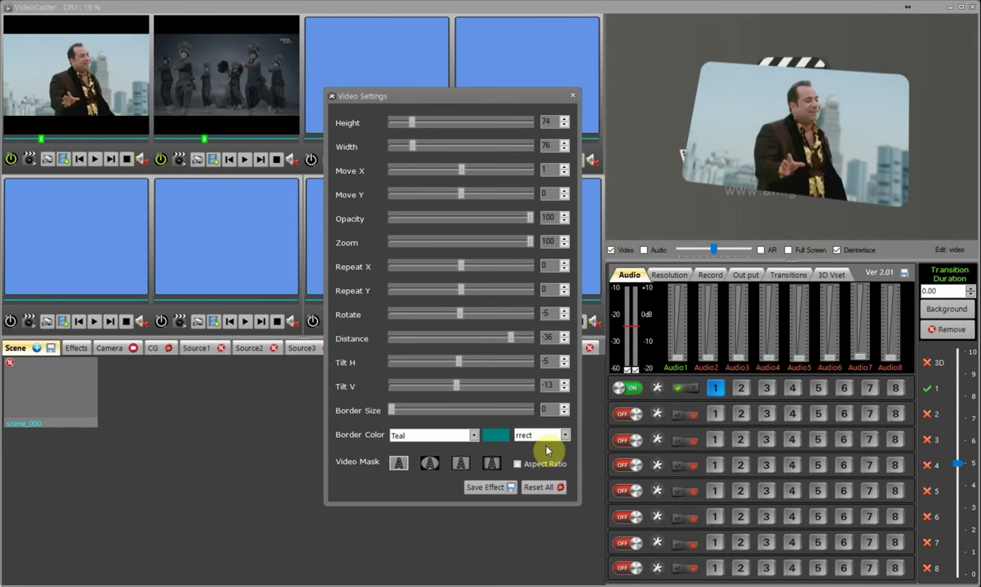
pyautogui.click(540, 488)
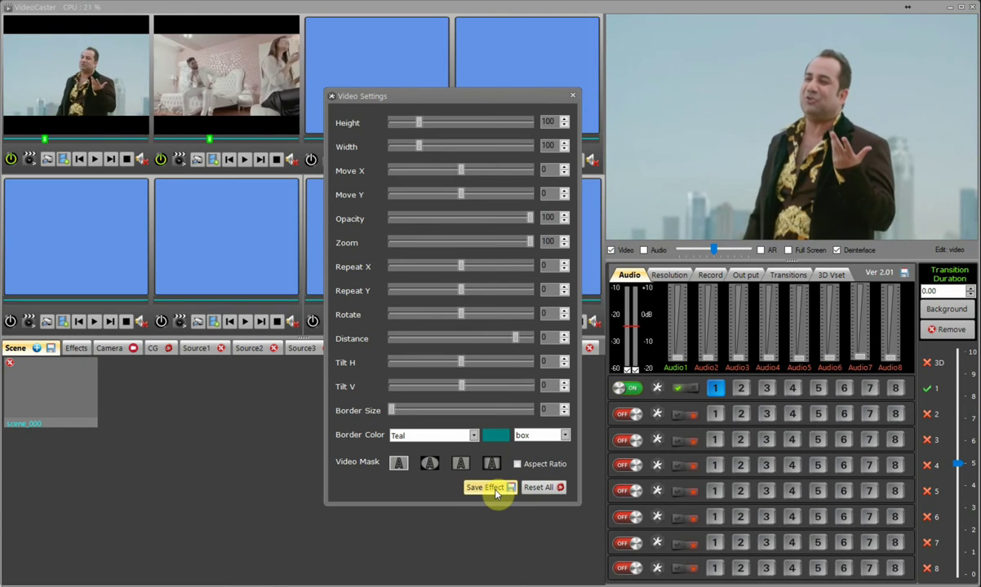
# Step: Resize the video to about 53 width, 55 height, Move X -17, and save it as effect 02
pyautogui.moveTo(419, 145); pyautogui.dragTo(406, 123)
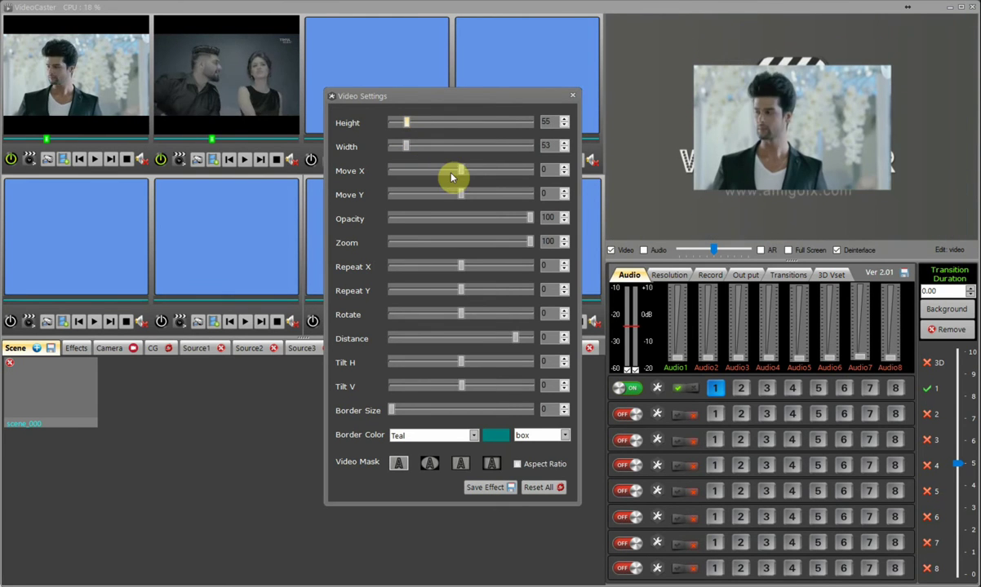
pyautogui.moveTo(460, 174); pyautogui.dragTo(448, 173)
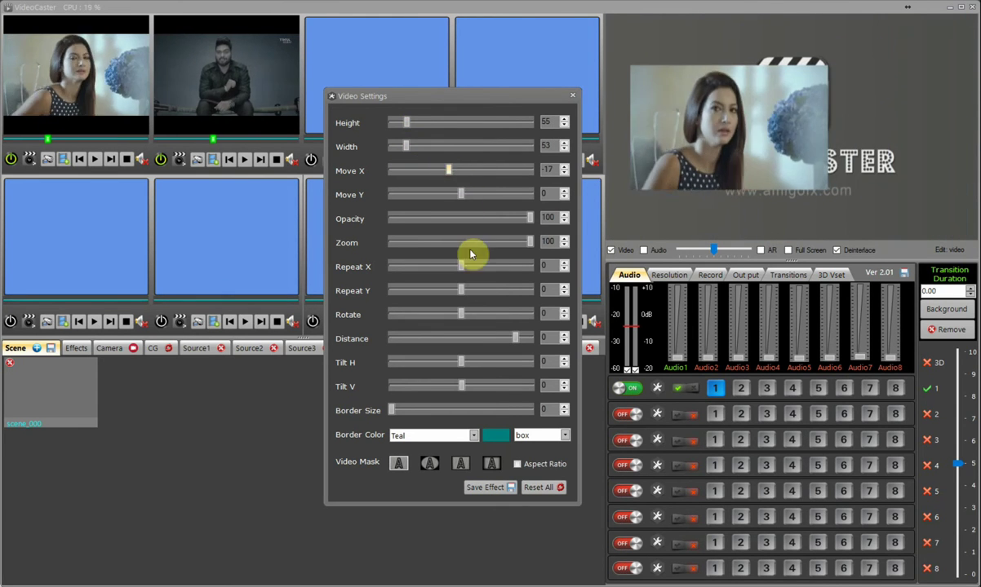
pyautogui.click(485, 487)
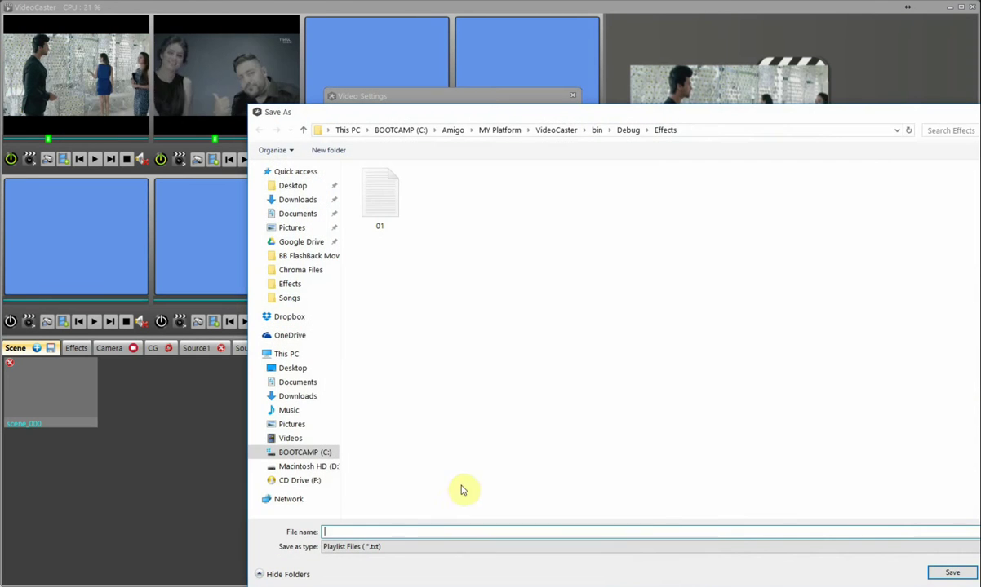
pyautogui.write('02')
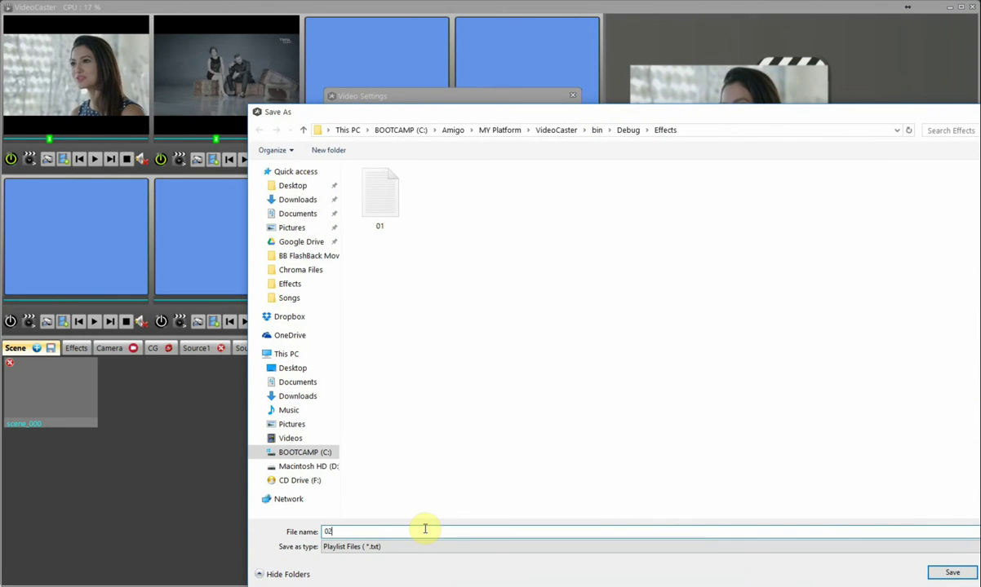
pyautogui.click(644, 375)
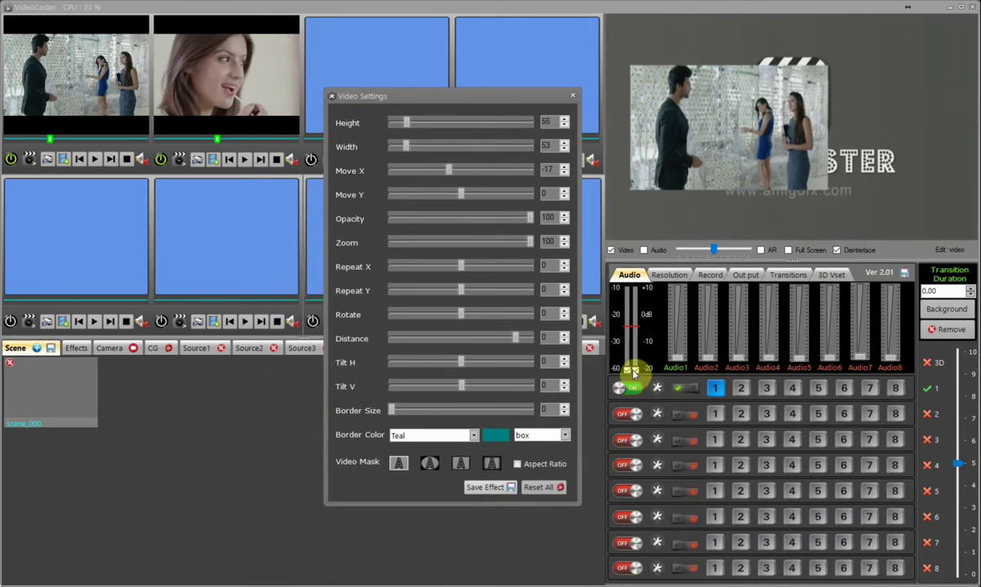
pyautogui.click(572, 96)
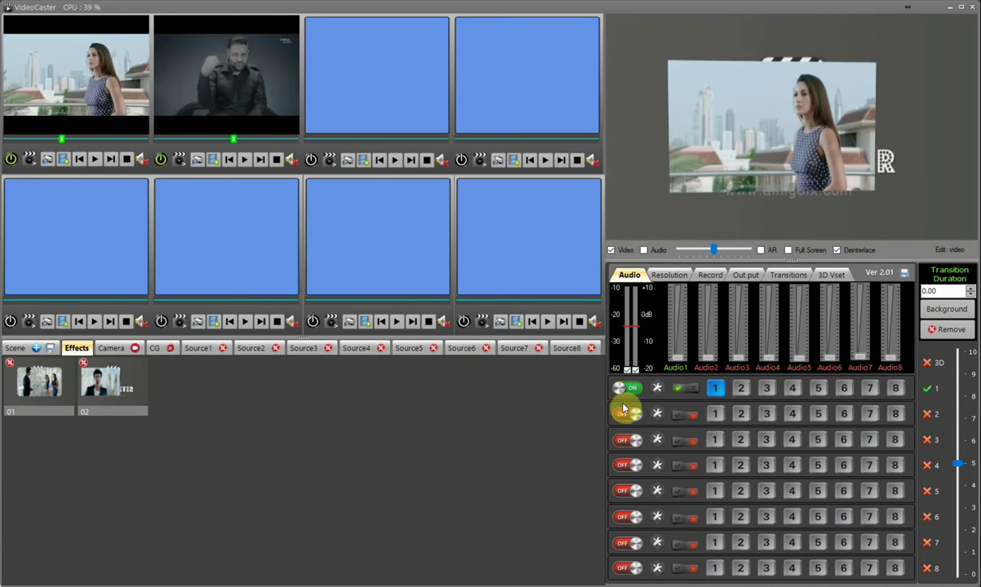
# Step: Test the transition slider between the two clips and save the layout as a new Scene
pyautogui.click(657, 388)
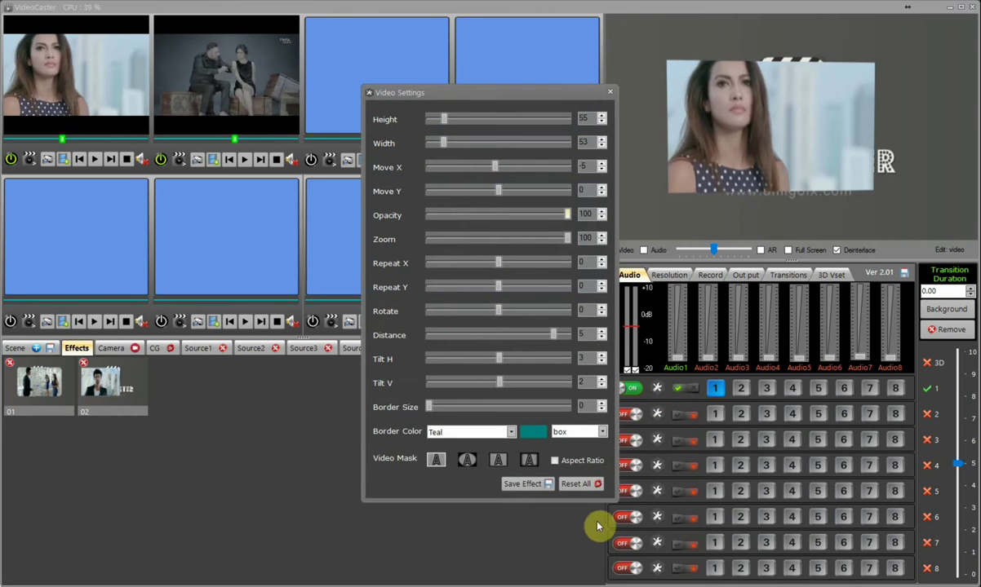
pyautogui.click(610, 93)
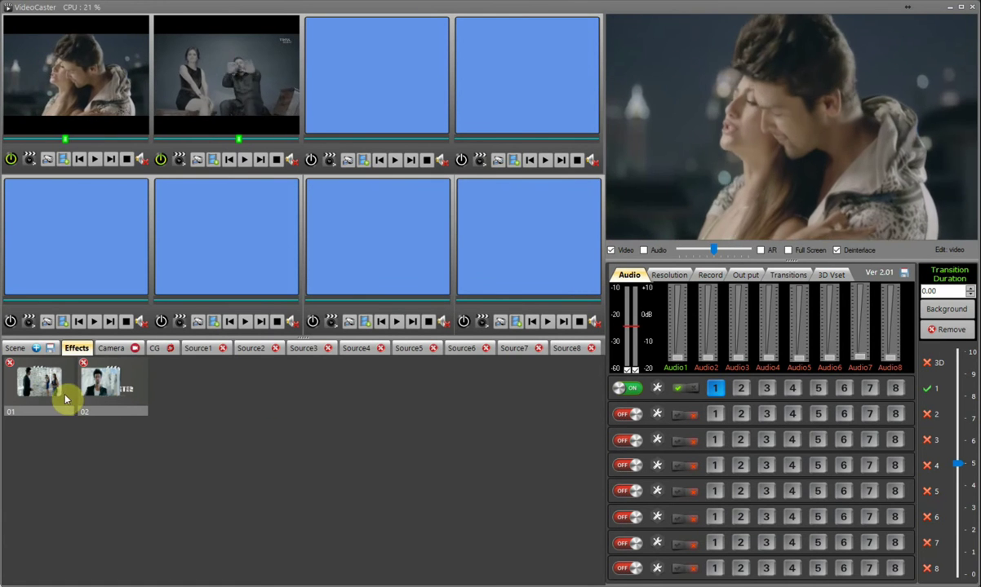
pyautogui.moveTo(958, 463)
pyautogui.mouseDown()
pyautogui.moveTo(958, 476)
pyautogui.moveTo(950, 396)
pyautogui.moveTo(956, 483)
pyautogui.mouseUp()
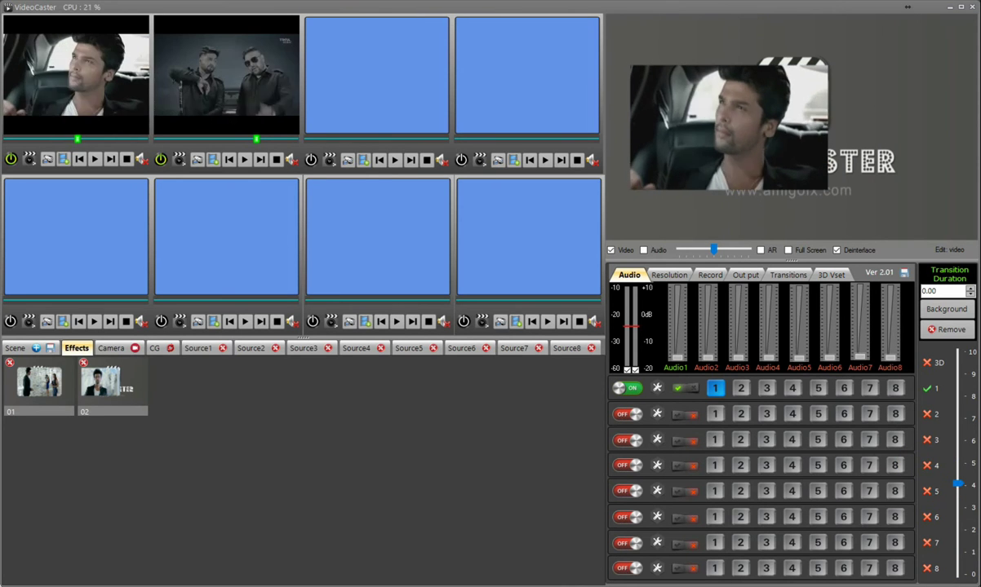
pyautogui.click(14, 348)
pyautogui.click(29, 400)
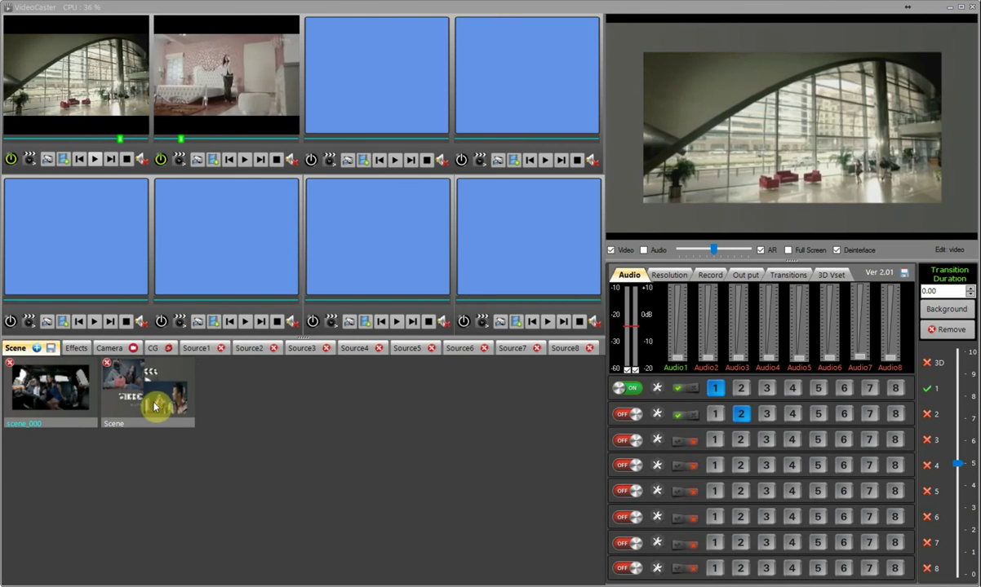
# Step: Add a Scene_001 scene and then delete it
pyautogui.click(36, 349)
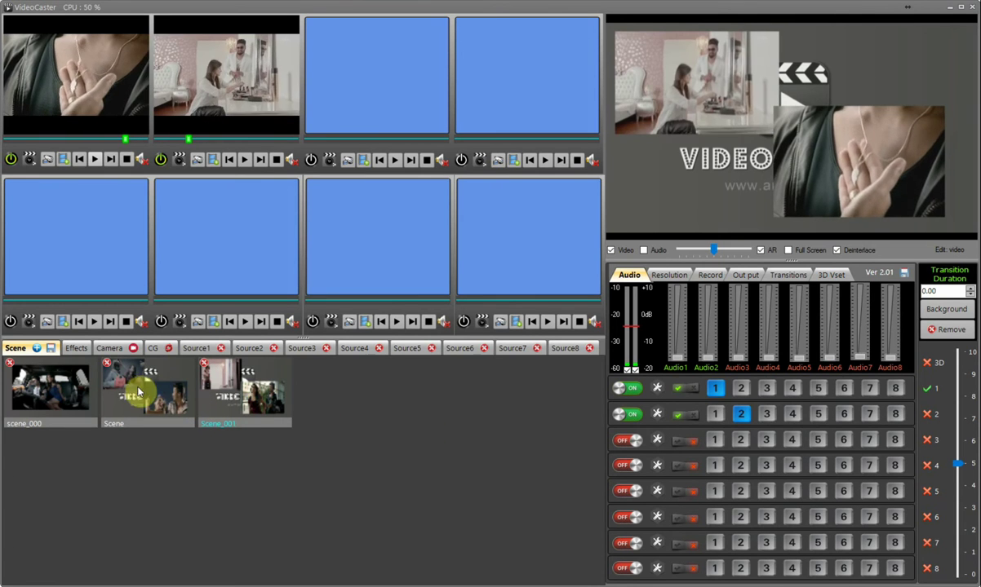
pyautogui.click(205, 363)
pyautogui.click(476, 342)
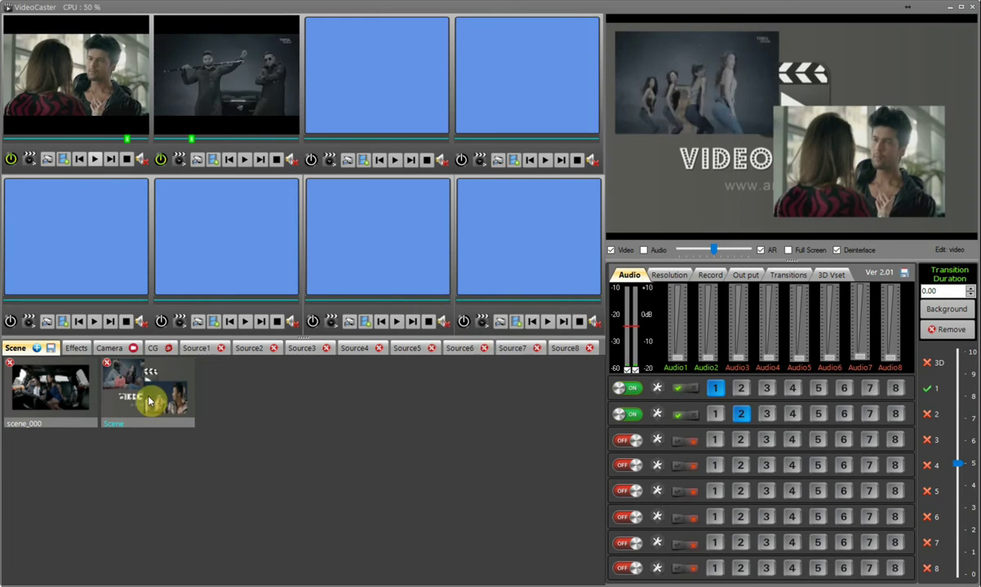
# Step: Switch between scene_000 and Scene, then delete Scene
pyautogui.click(49, 391)
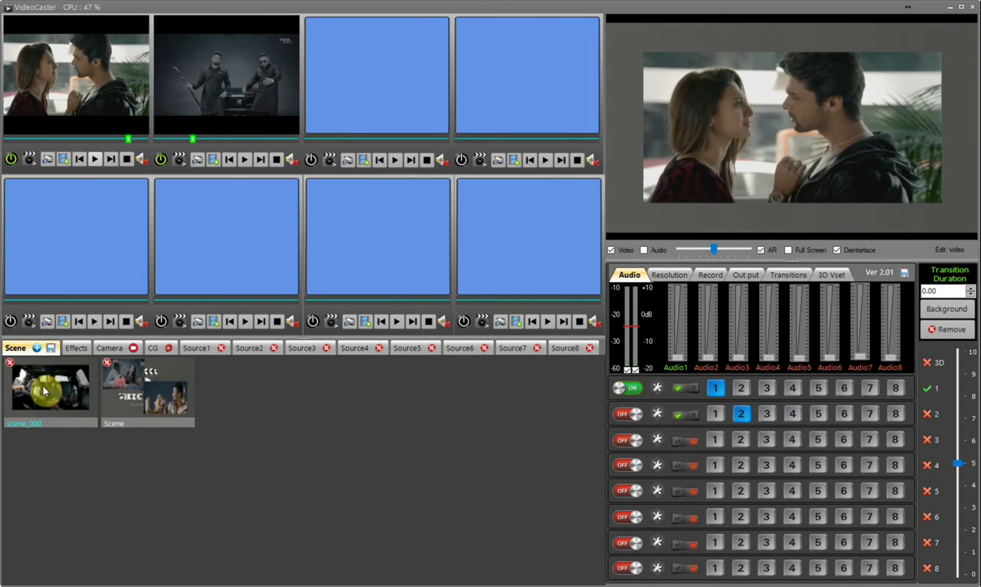
pyautogui.click(154, 391)
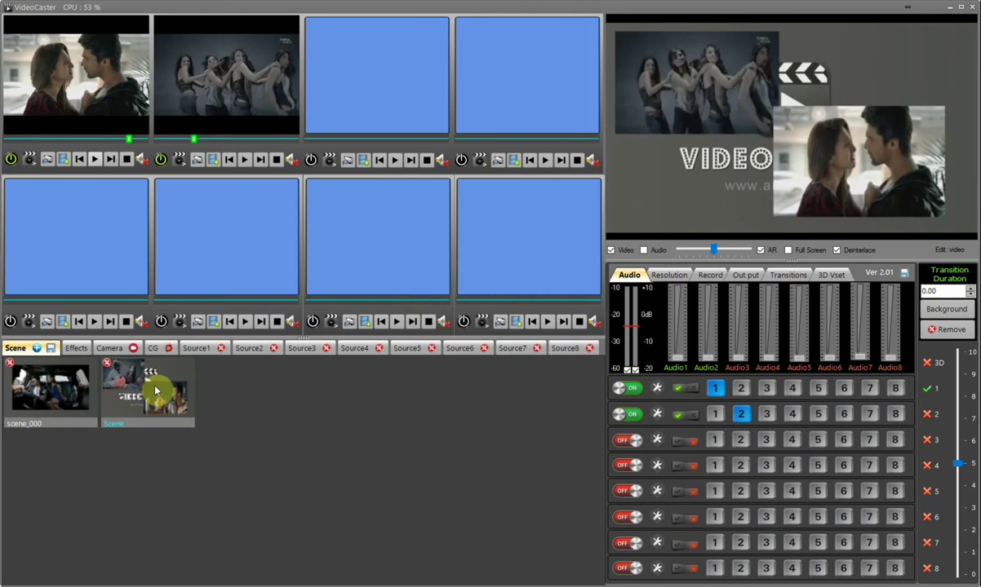
pyautogui.click(48, 397)
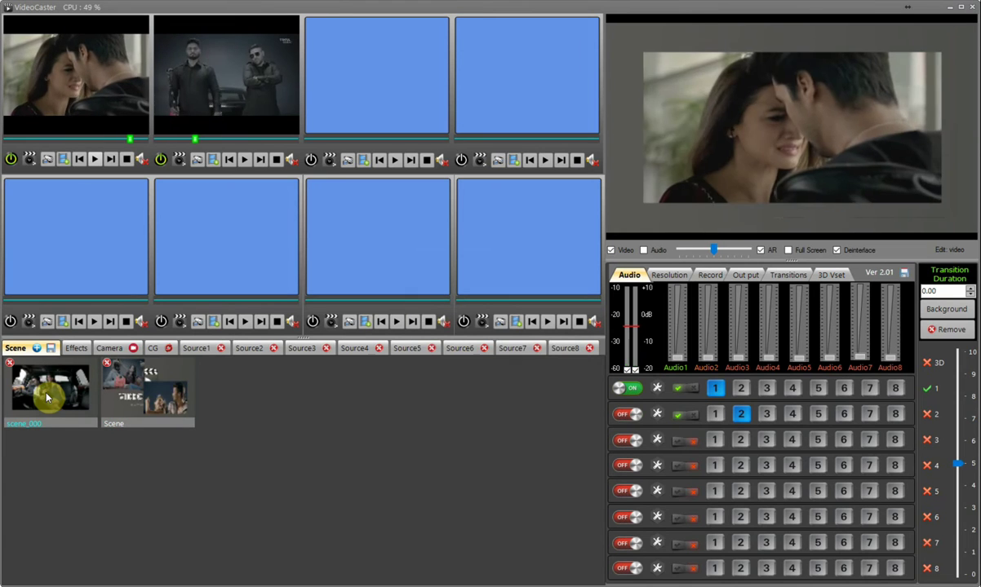
pyautogui.click(155, 397)
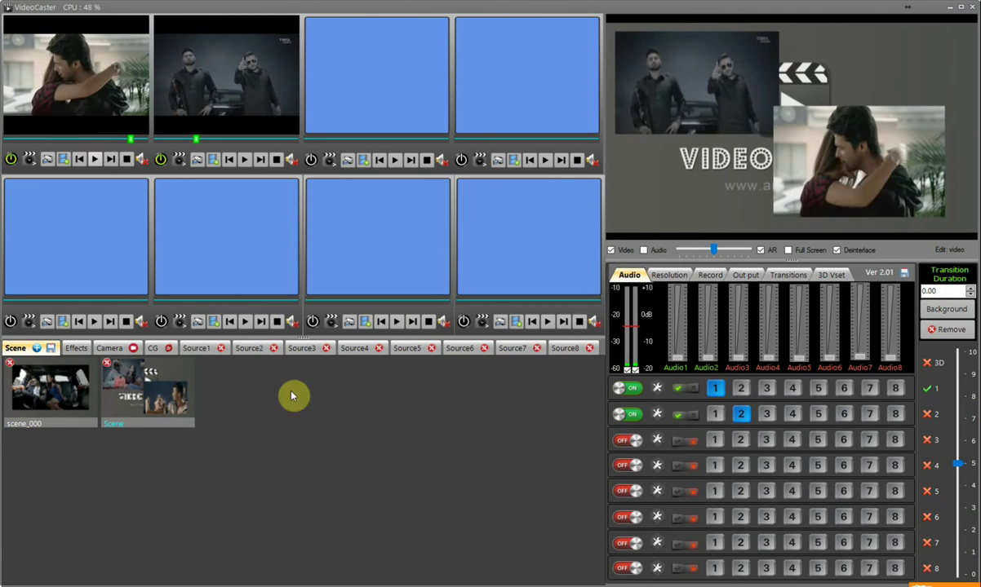
pyautogui.press('Delete')
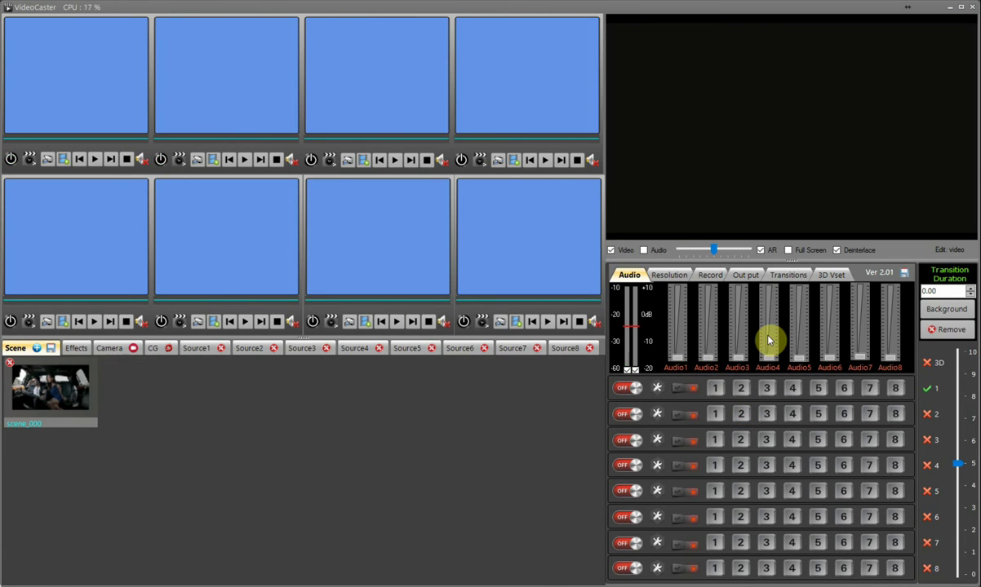
# Step: Load the purple video as the background and turn off the preview's AR aspect lock
pyautogui.click(946, 309)
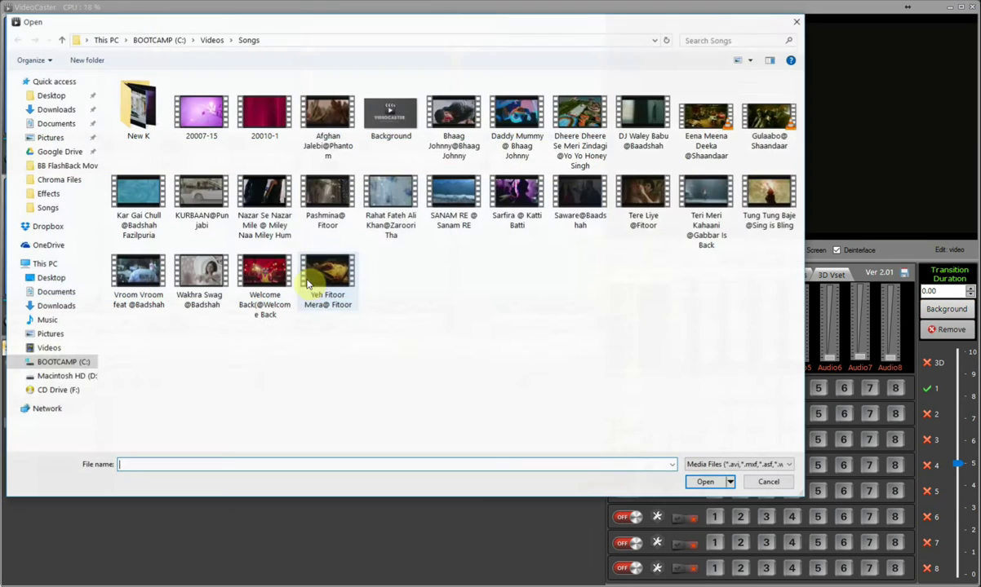
pyautogui.doubleClick(208, 135)
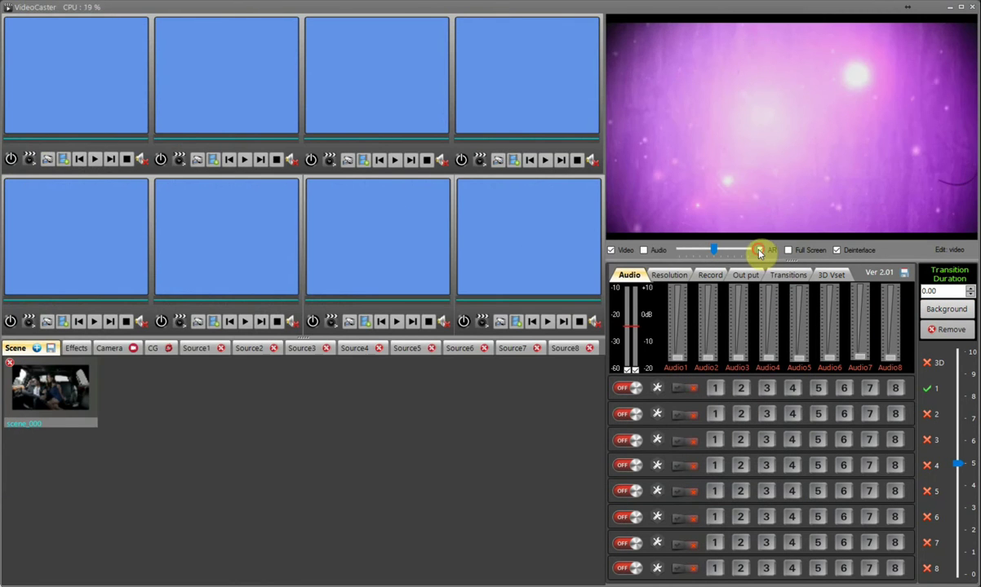
pyautogui.click(760, 251)
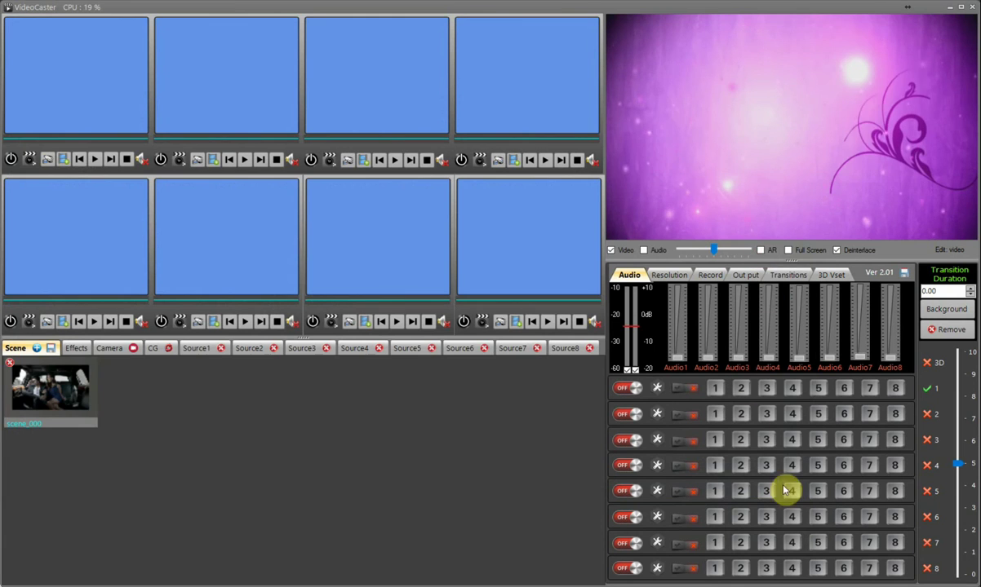
# Step: Load Rahat Fateh Ali Khan, Wakhra Swag, Vroom Vroom and DJ Waley Babu into Sources 1–4
pyautogui.click(63, 160)
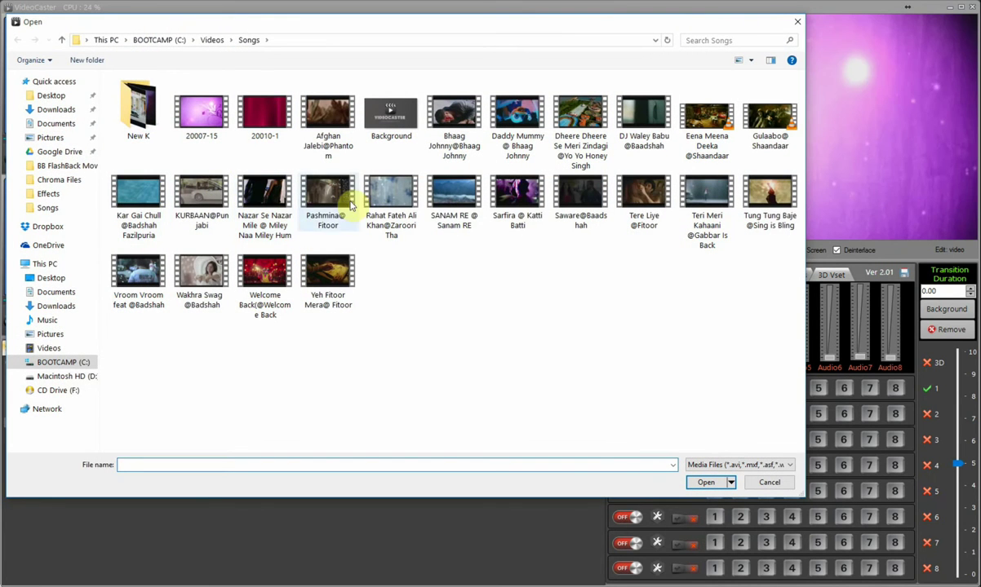
pyautogui.doubleClick(384, 201)
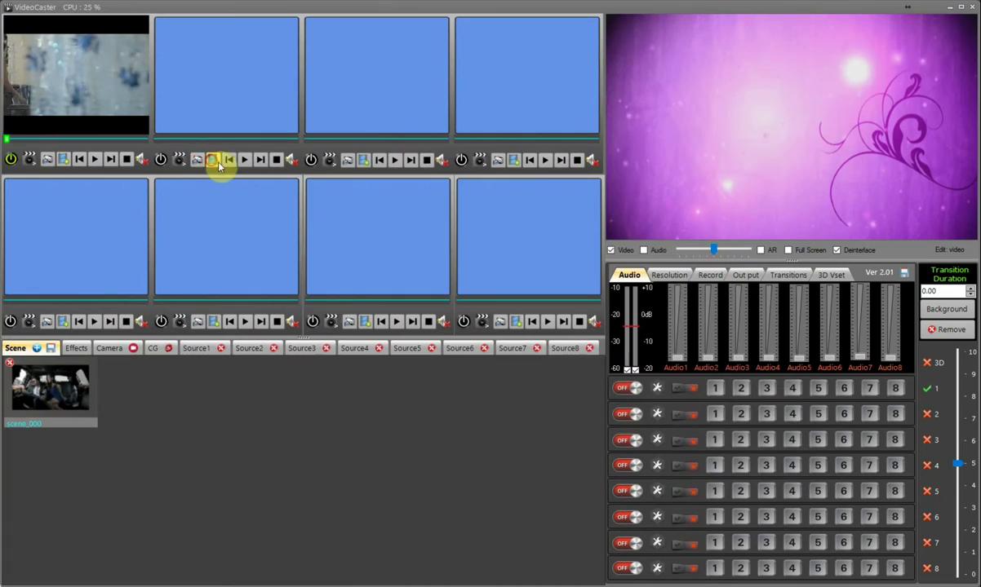
pyautogui.click(213, 160)
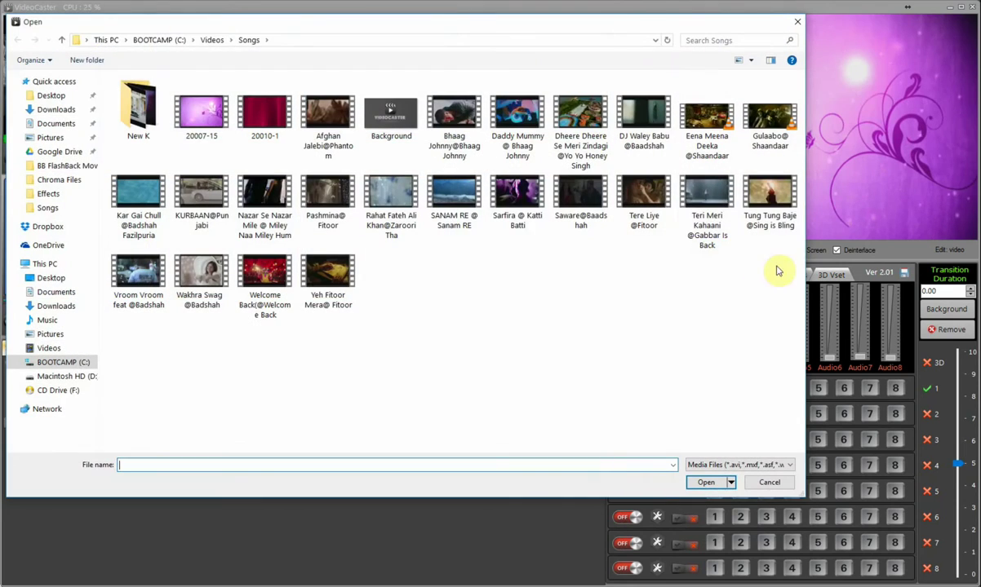
pyautogui.doubleClick(195, 276)
pyautogui.click(363, 160)
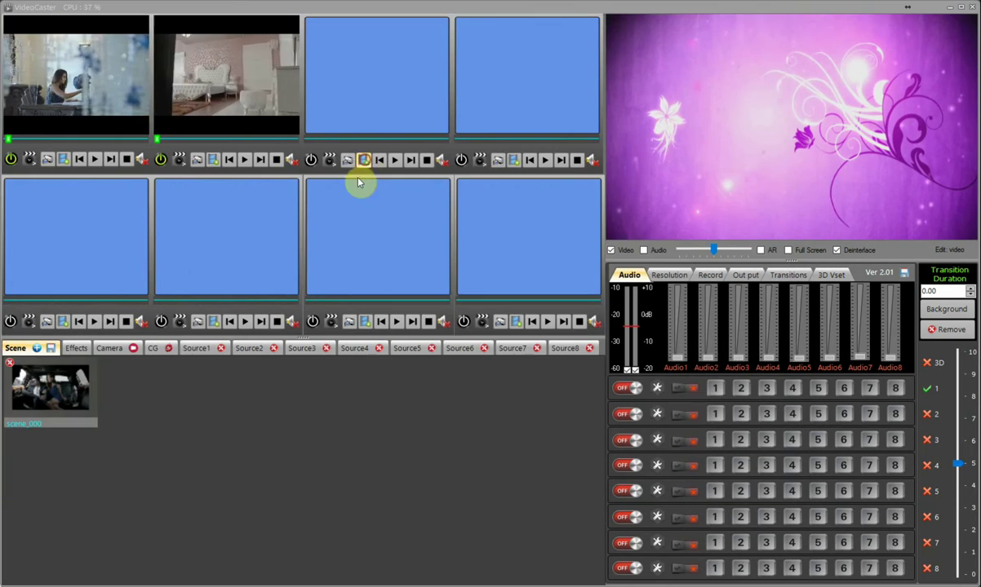
pyautogui.doubleClick(151, 287)
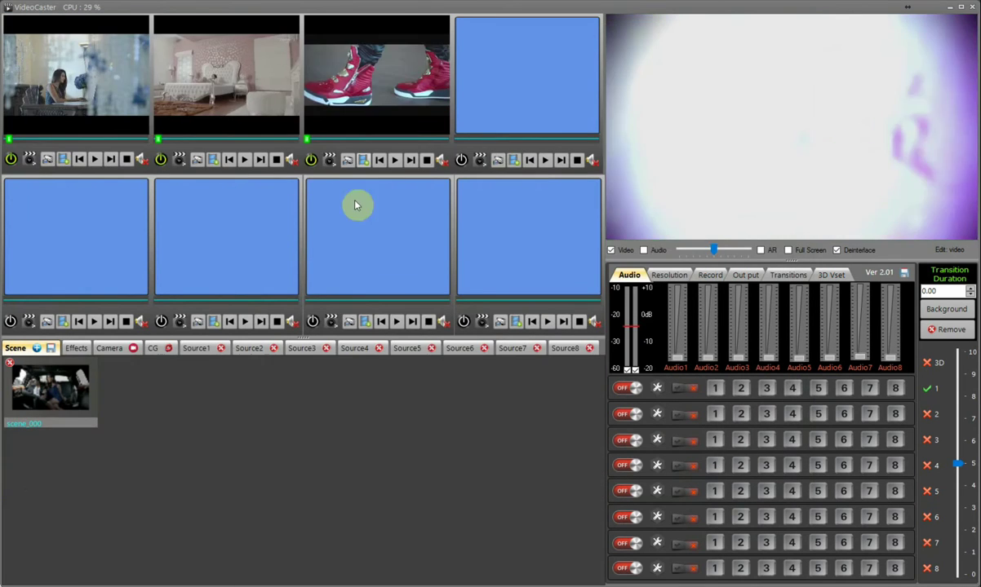
pyautogui.click(515, 162)
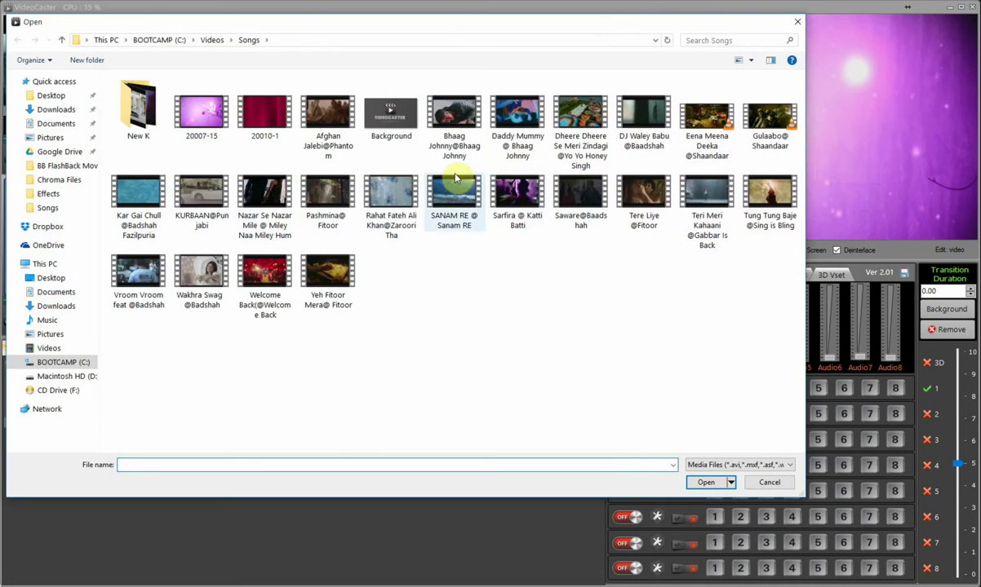
pyautogui.doubleClick(653, 131)
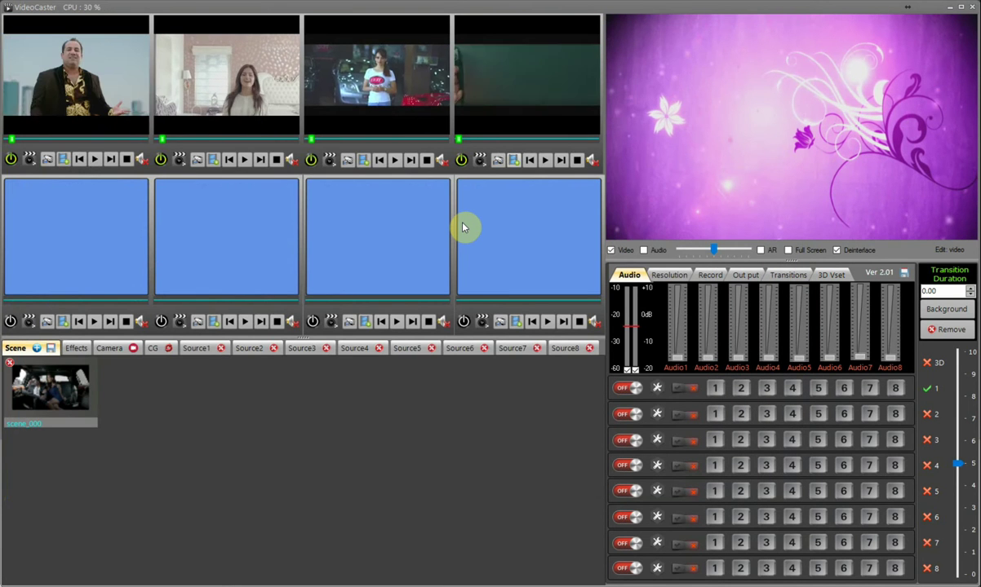
# Step: Show Source 1 on layer 1 narrowed to width 36, and save the layout as a scene
pyautogui.click(626, 391)
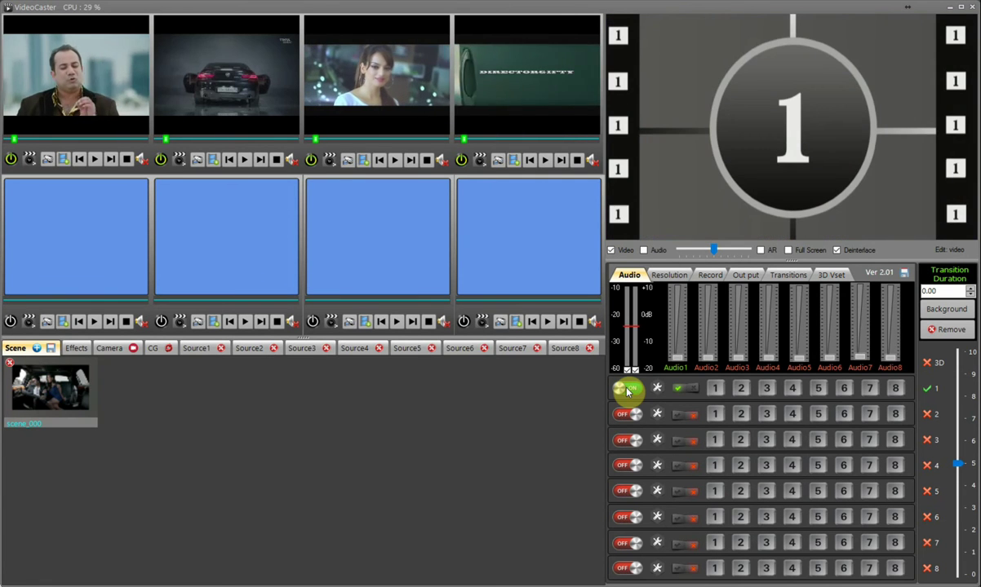
pyautogui.click(714, 390)
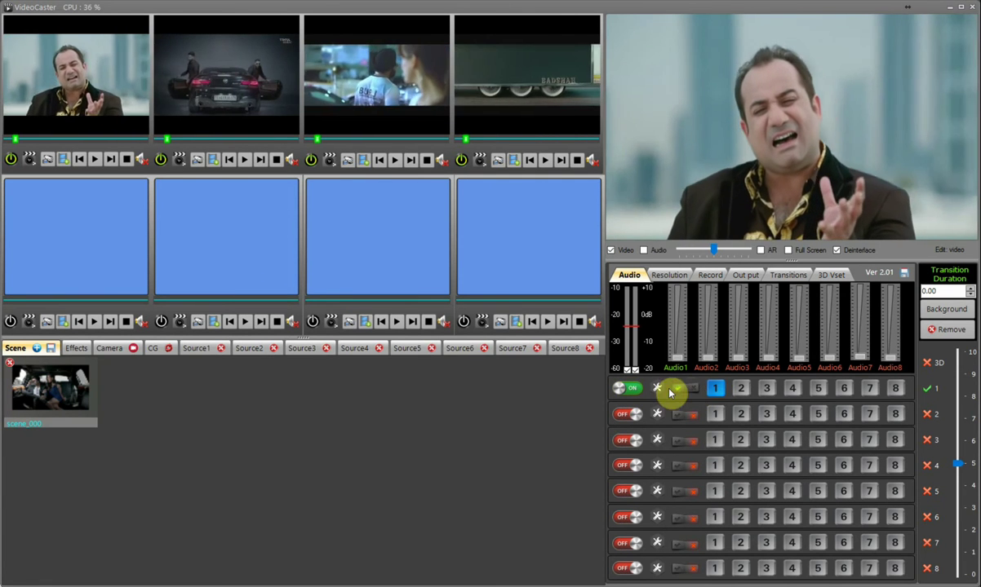
pyautogui.click(658, 389)
pyautogui.moveTo(459, 145); pyautogui.dragTo(439, 123)
pyautogui.click(609, 92)
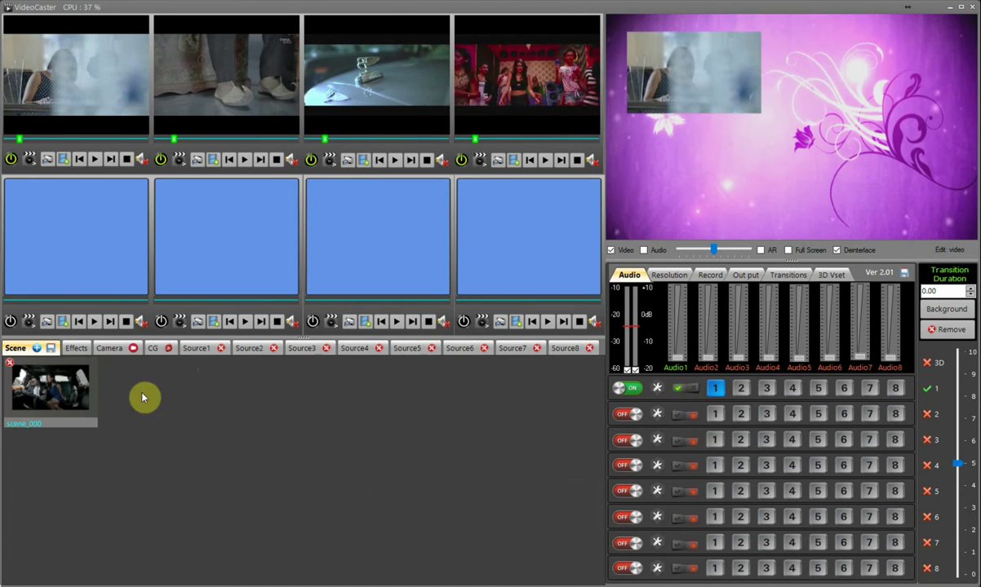
pyautogui.click(37, 349)
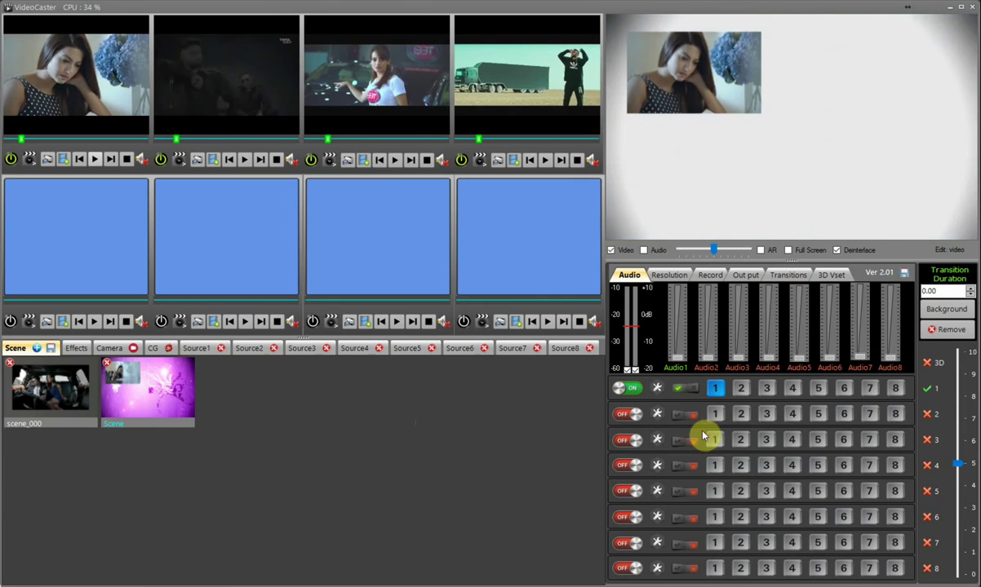
# Step: Turn on layer 2 showing Source 2 and bring up its video settings
pyautogui.click(628, 415)
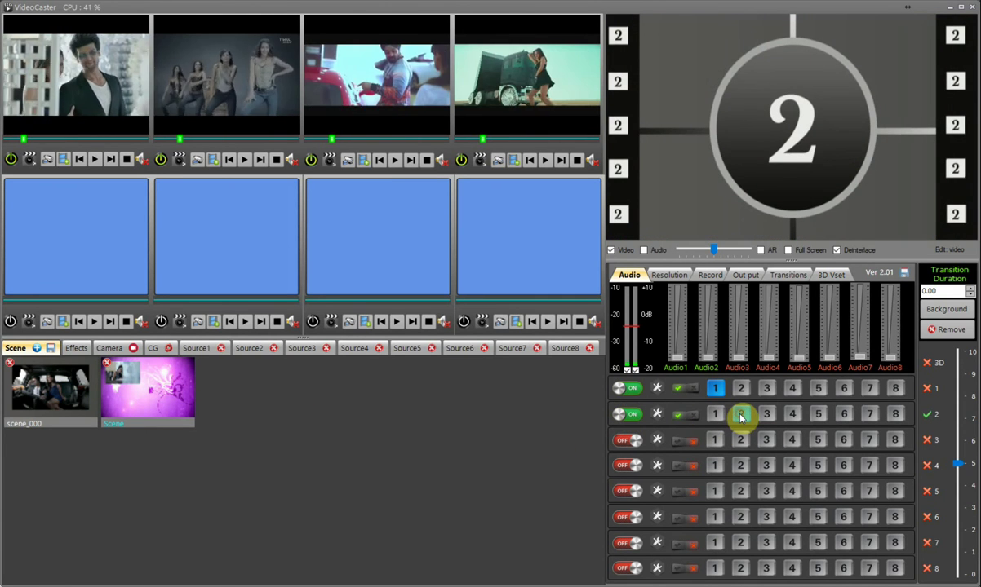
pyautogui.click(741, 415)
pyautogui.click(657, 412)
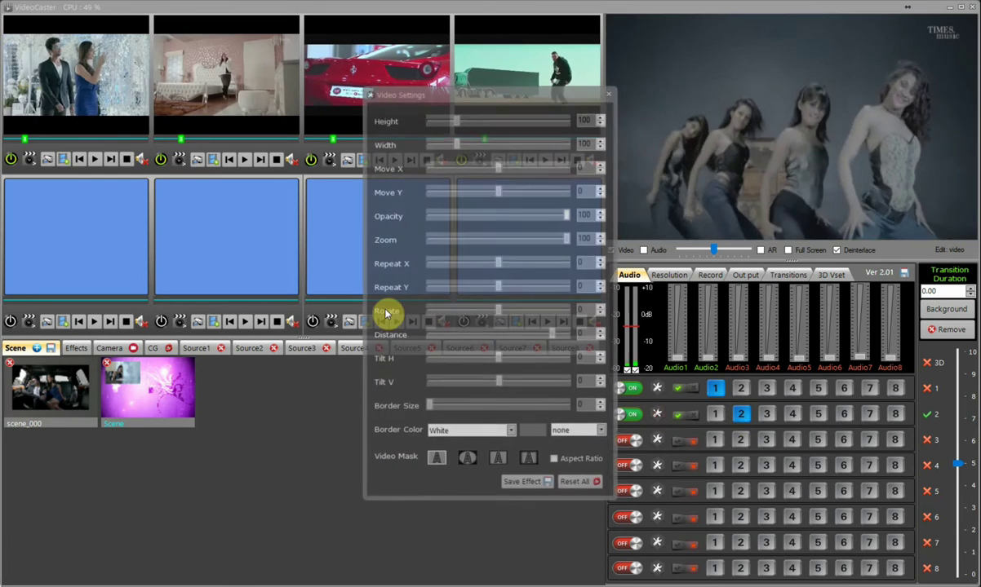
# Step: Shrink Source 2, place it top-right, and save the two-window layout as Scene_001
pyautogui.moveTo(458, 144)
pyautogui.mouseDown()
pyautogui.moveTo(444, 145)
pyautogui.moveTo(459, 127)
pyautogui.moveTo(452, 125)
pyautogui.moveTo(440, 124)
pyautogui.moveTo(439, 144)
pyautogui.mouseUp()
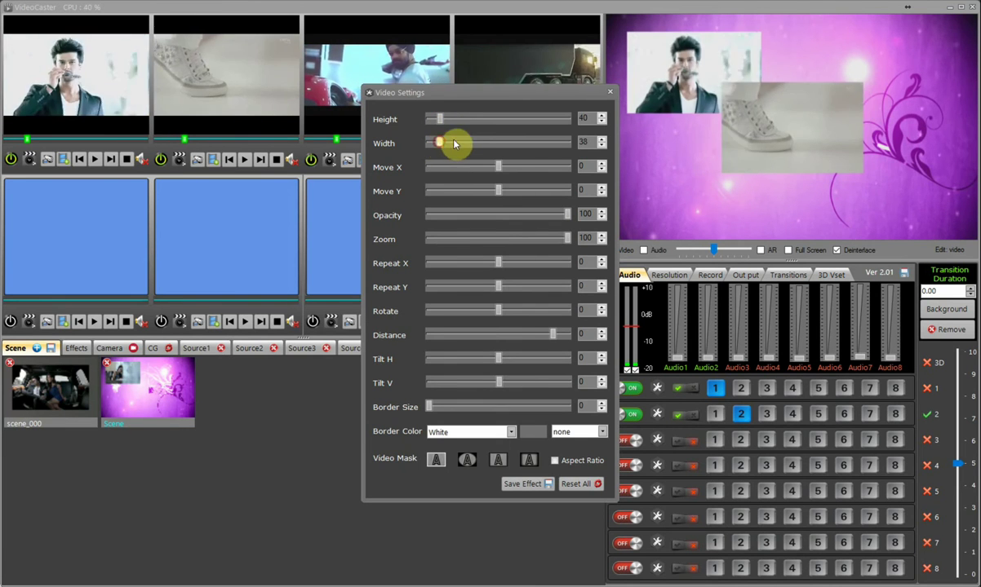
pyautogui.click(612, 92)
pyautogui.moveTo(777, 149); pyautogui.dragTo(876, 101)
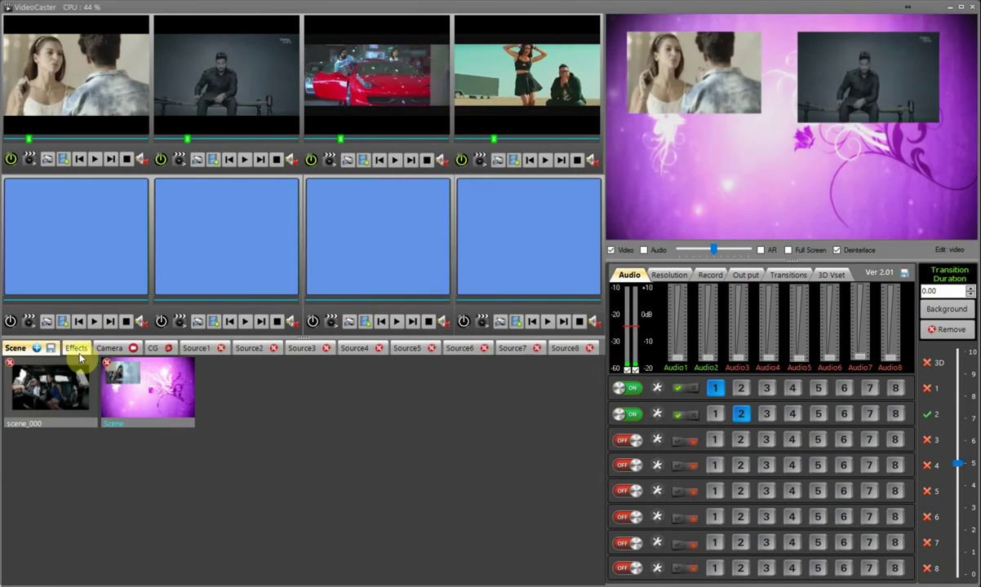
pyautogui.click(50, 348)
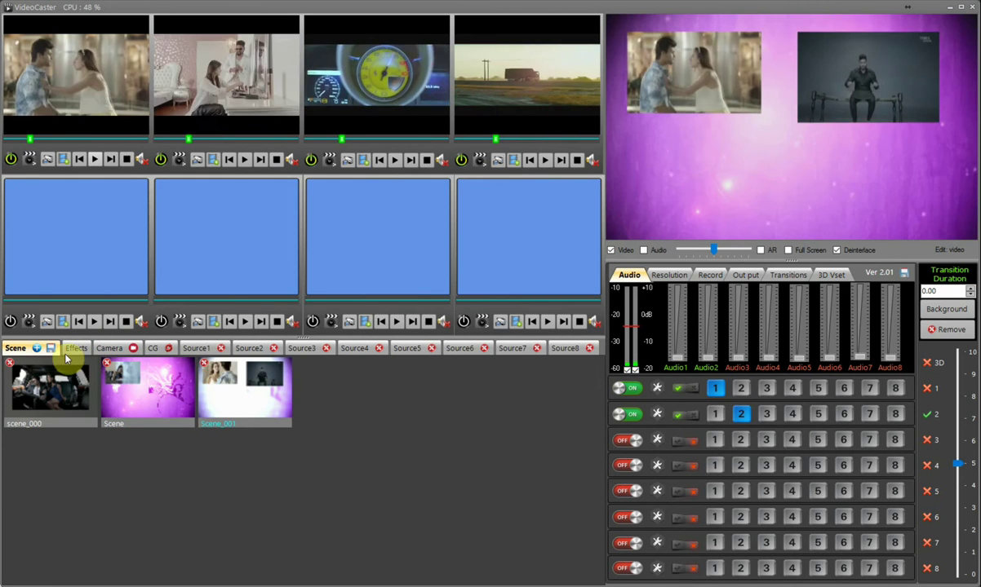
pyautogui.click(50, 348)
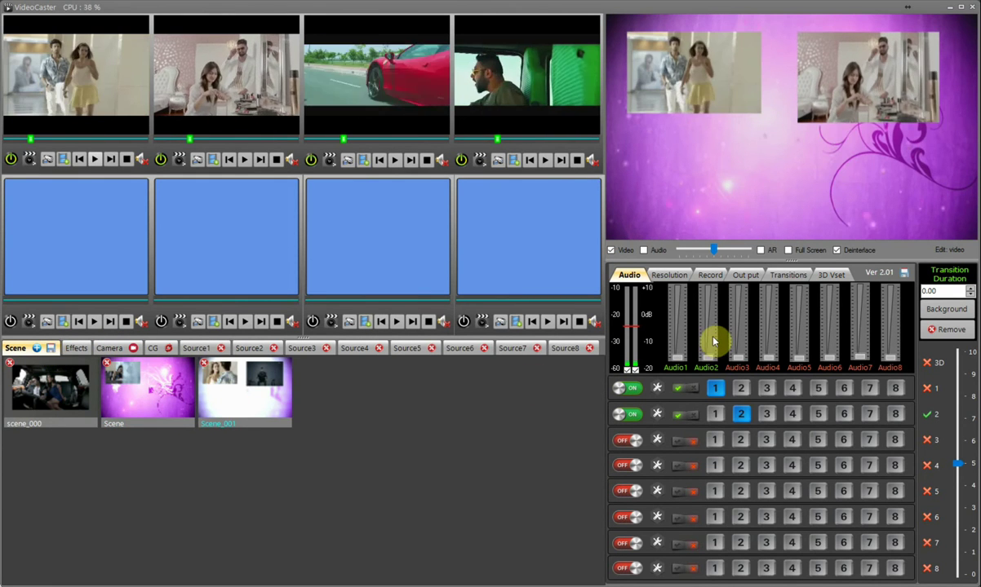
# Step: Put Source 3 on layer 3, shrink it into the lower-left, and save Scene_002
pyautogui.click(628, 441)
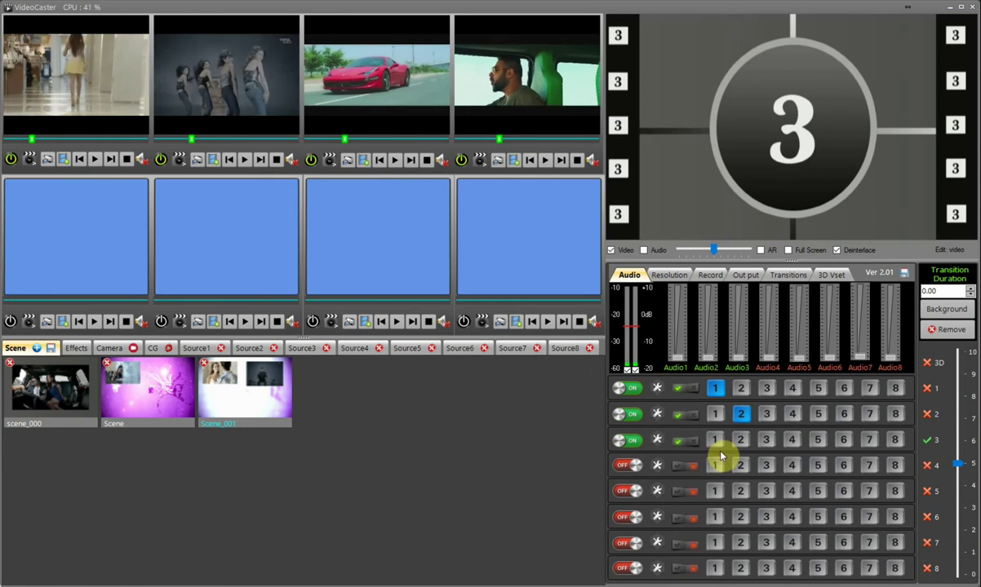
pyautogui.click(766, 439)
pyautogui.click(657, 441)
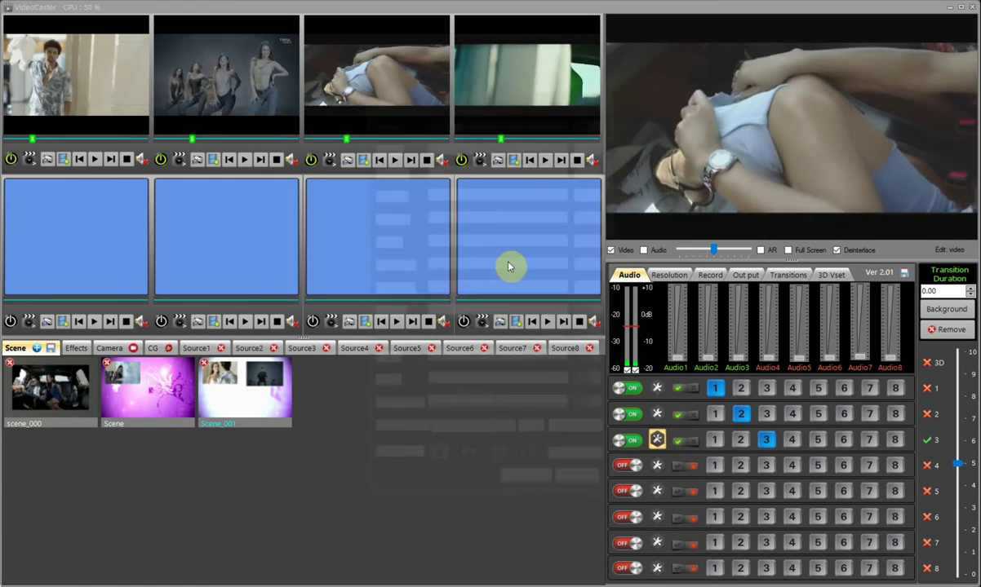
pyautogui.moveTo(457, 144); pyautogui.dragTo(442, 122)
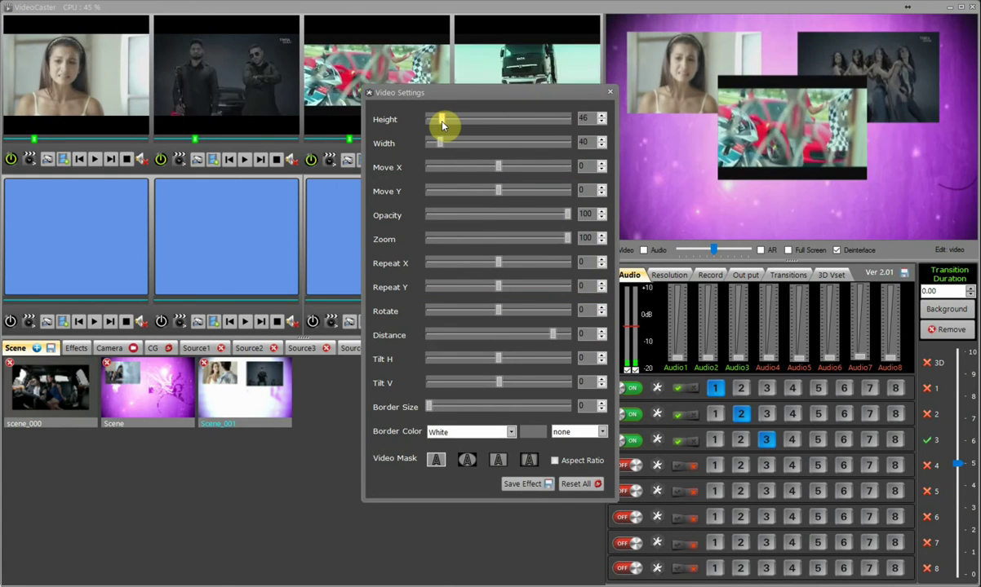
pyautogui.click(610, 92)
pyautogui.moveTo(782, 147); pyautogui.dragTo(695, 194)
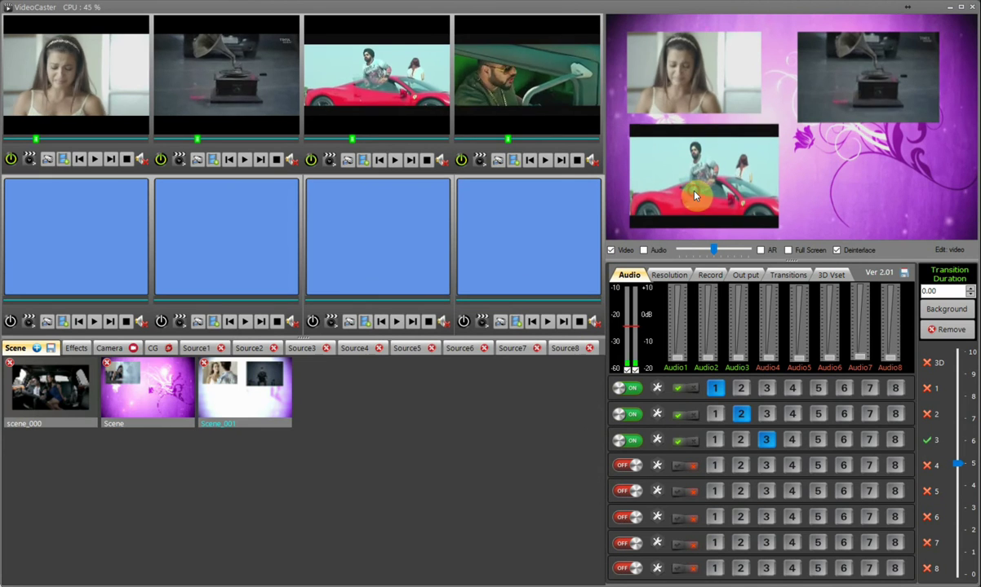
pyautogui.click(37, 350)
pyautogui.click(50, 349)
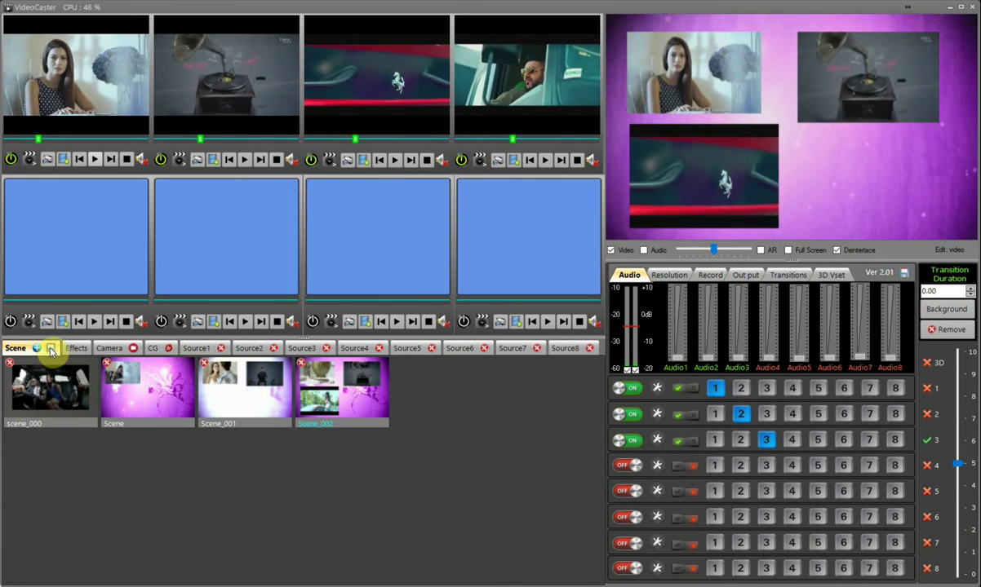
# Step: Add Source 4 on layer 4 as a small lower-right window and save the layout as Scene_003
pyautogui.click(628, 466)
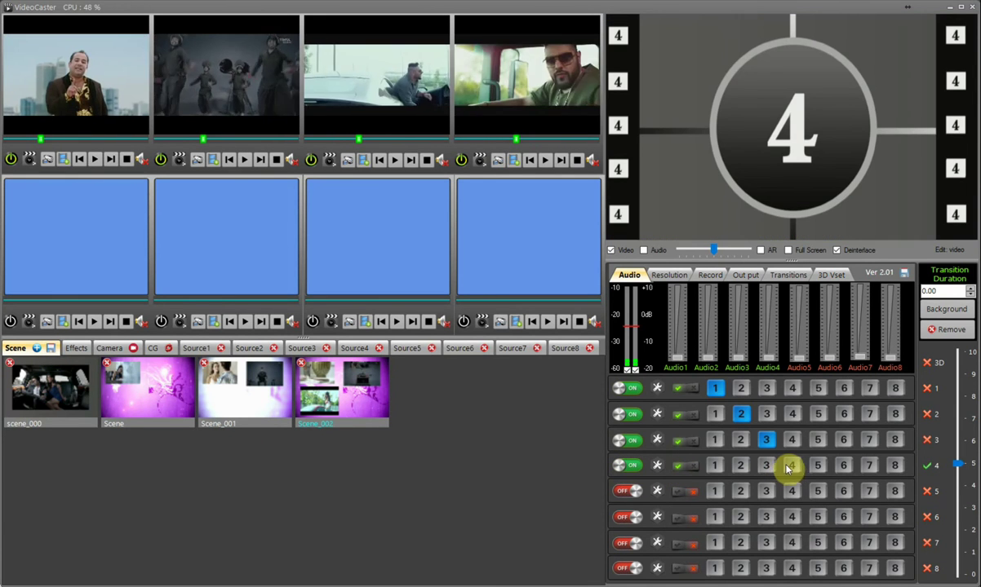
pyautogui.click(791, 466)
pyautogui.click(656, 465)
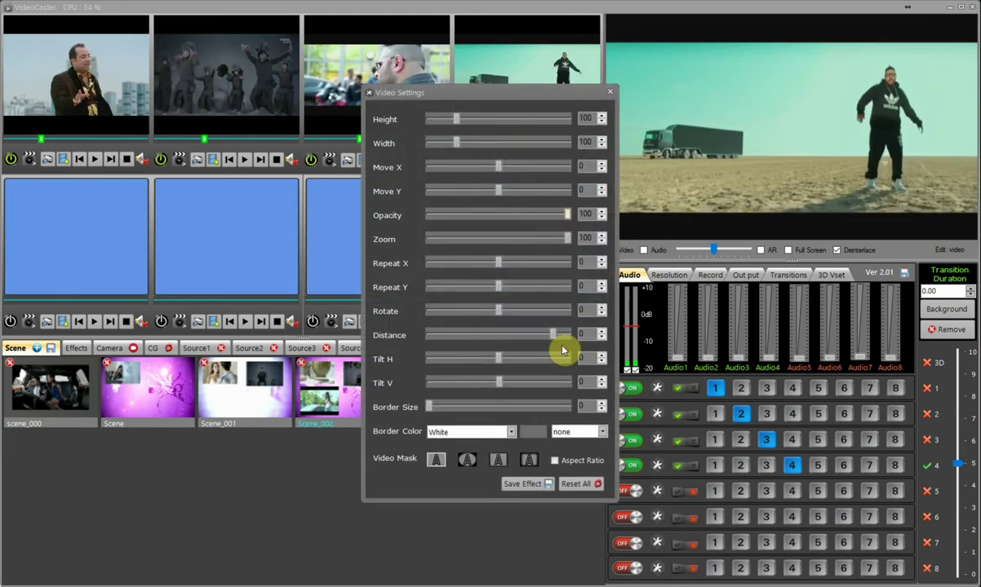
pyautogui.moveTo(457, 146); pyautogui.dragTo(440, 122)
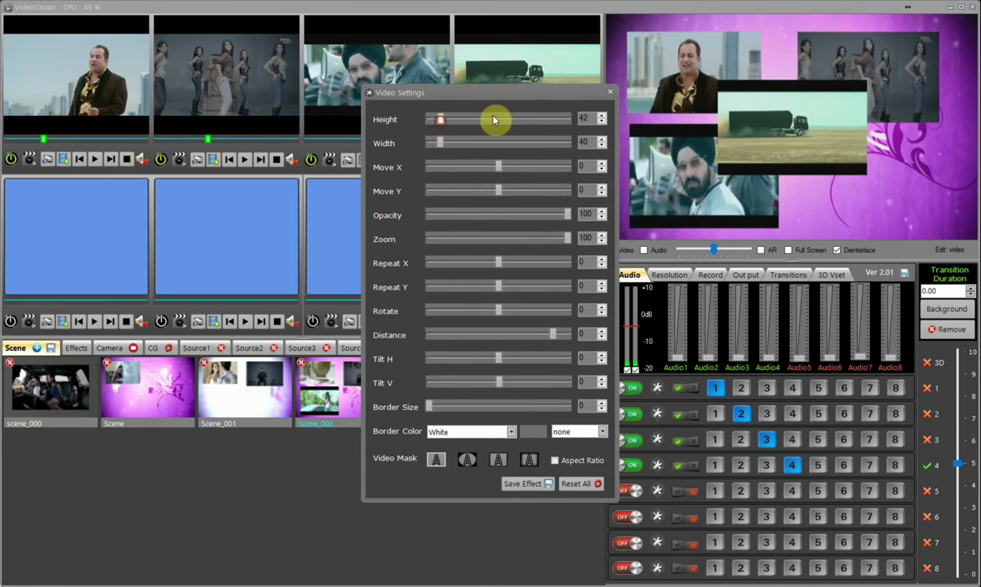
pyautogui.click(609, 92)
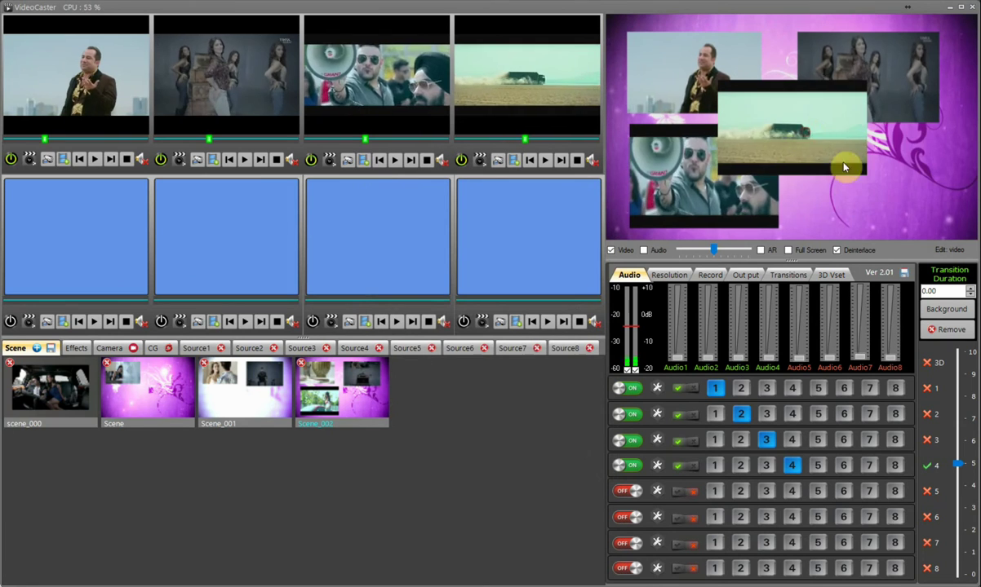
pyautogui.moveTo(845, 167); pyautogui.dragTo(888, 193)
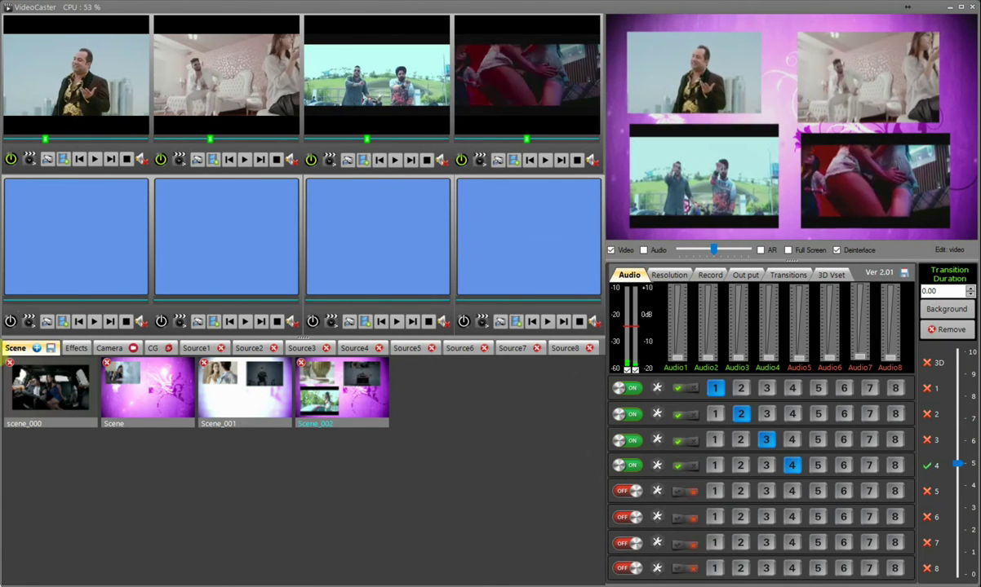
pyautogui.click(50, 349)
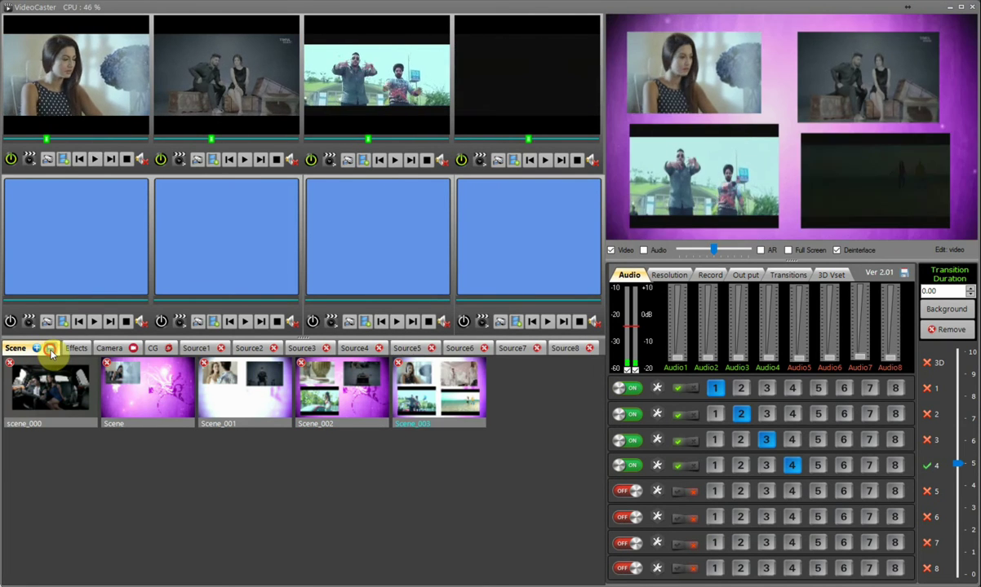
# Step: Recall Scene_001, Scene and Scene_002 in turn, ending on the four-window Scene_003
pyautogui.click(245, 394)
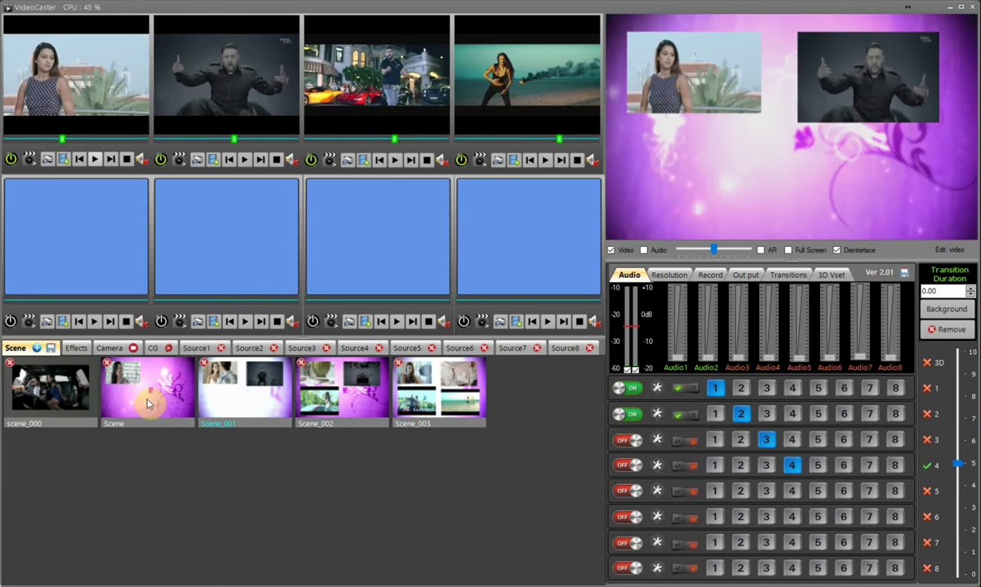
pyautogui.click(146, 400)
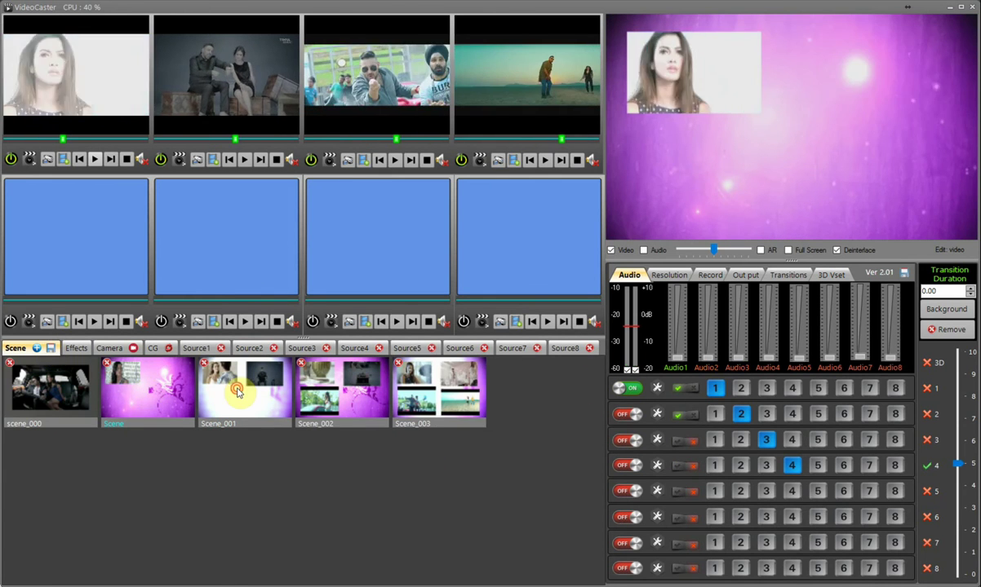
pyautogui.click(237, 390)
pyautogui.click(343, 402)
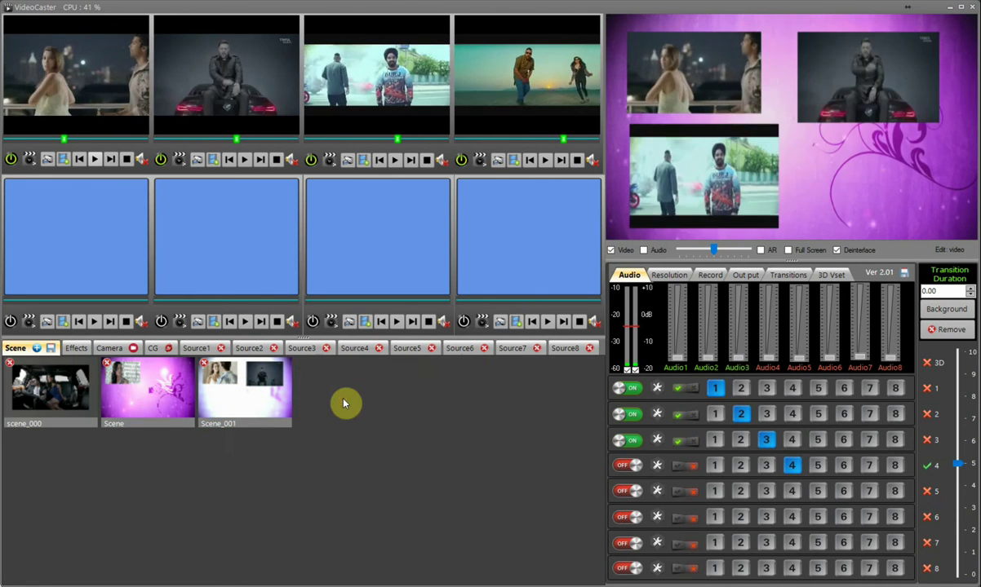
pyautogui.click(423, 402)
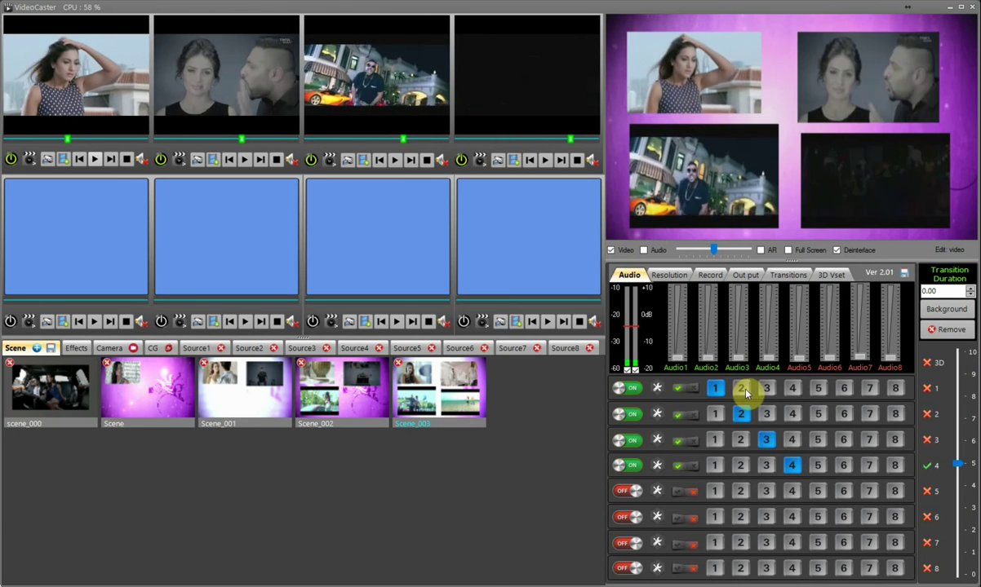
# Step: Try Sources 4, 3 and 2 in the windows, ending with Source 2 in all four
pyautogui.click(793, 391)
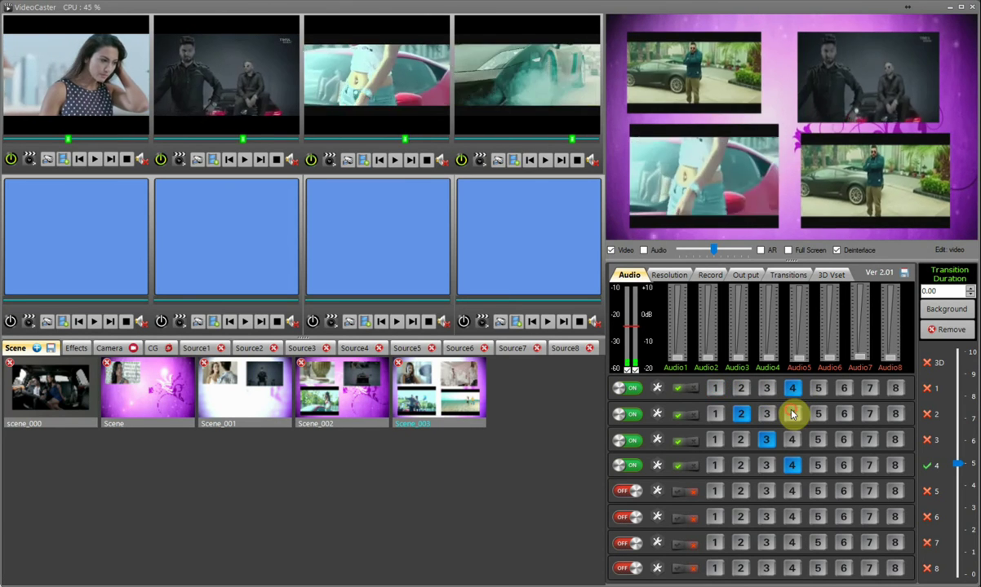
pyautogui.click(791, 415)
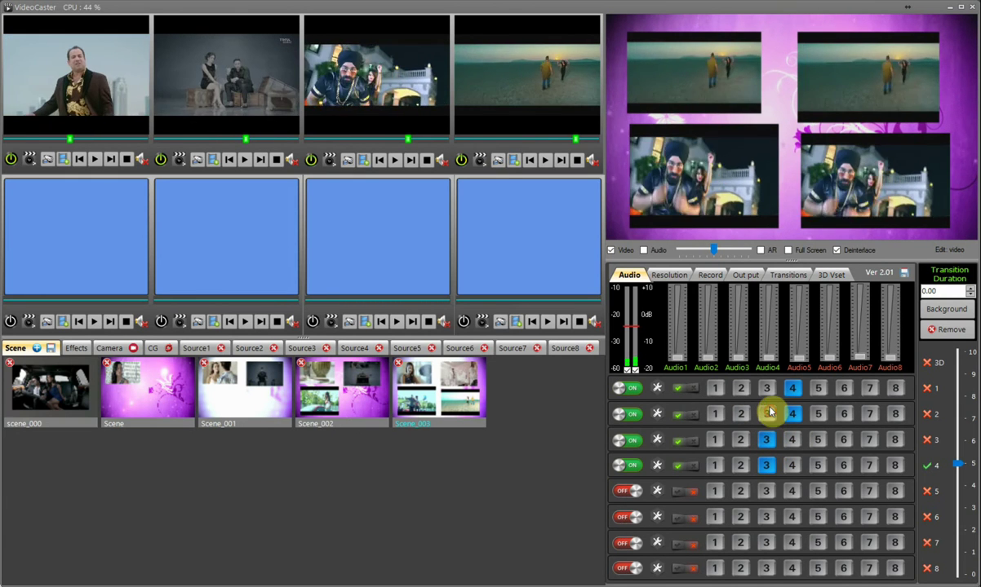
pyautogui.click(766, 413)
pyautogui.click(741, 388)
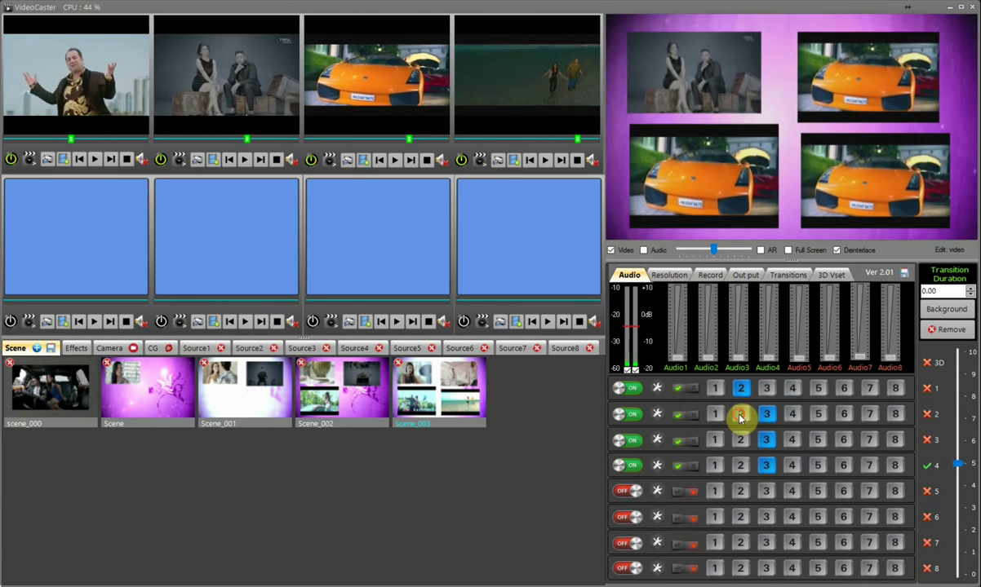
pyautogui.click(740, 415)
pyautogui.click(741, 441)
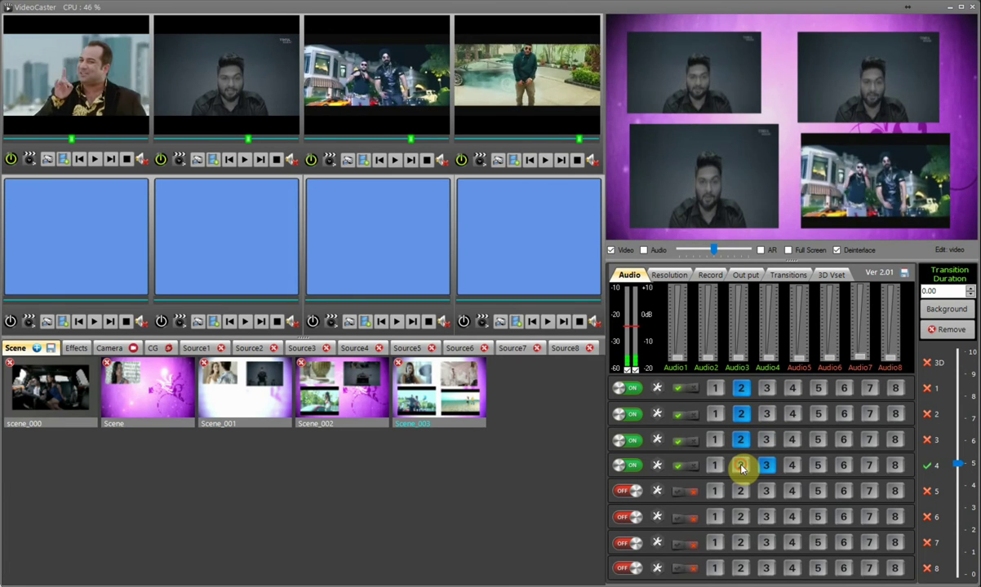
pyautogui.click(741, 465)
# Step: Put Source 1 in every window, then reassign them to Sources 4, 3, 2, 1 and show the transitions
pyautogui.click(715, 389)
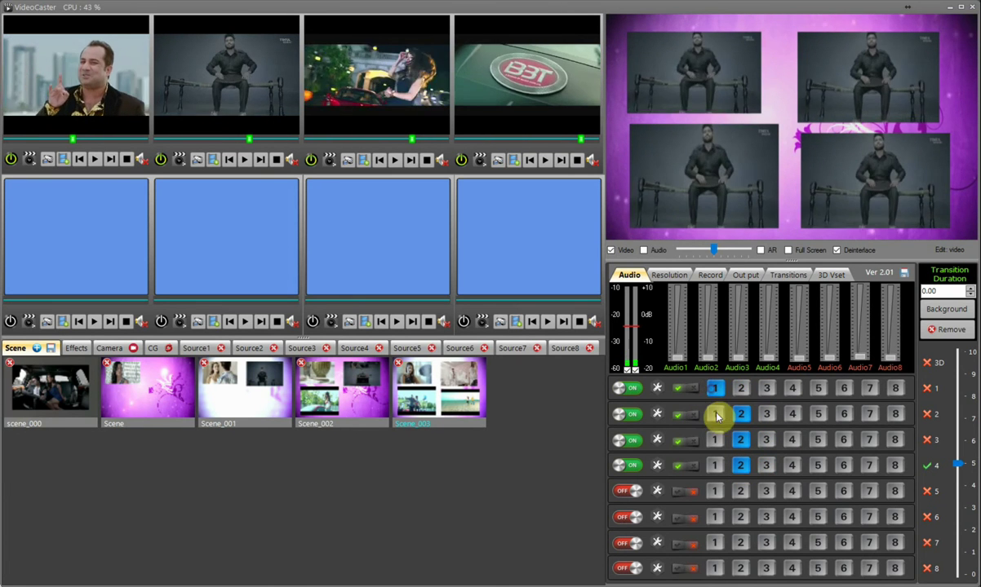
pyautogui.click(714, 415)
pyautogui.click(715, 442)
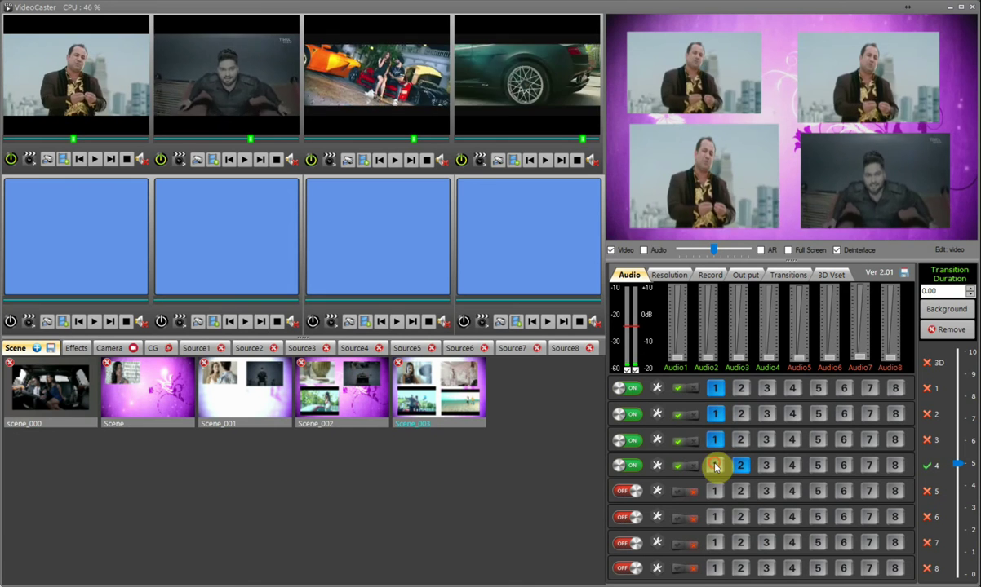
pyautogui.click(716, 466)
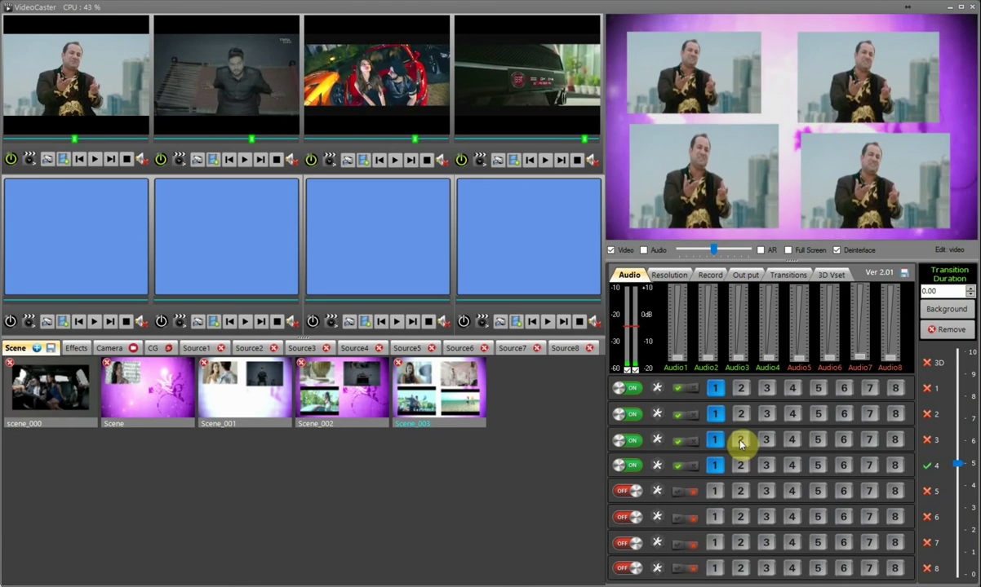
pyautogui.click(740, 440)
pyautogui.click(767, 415)
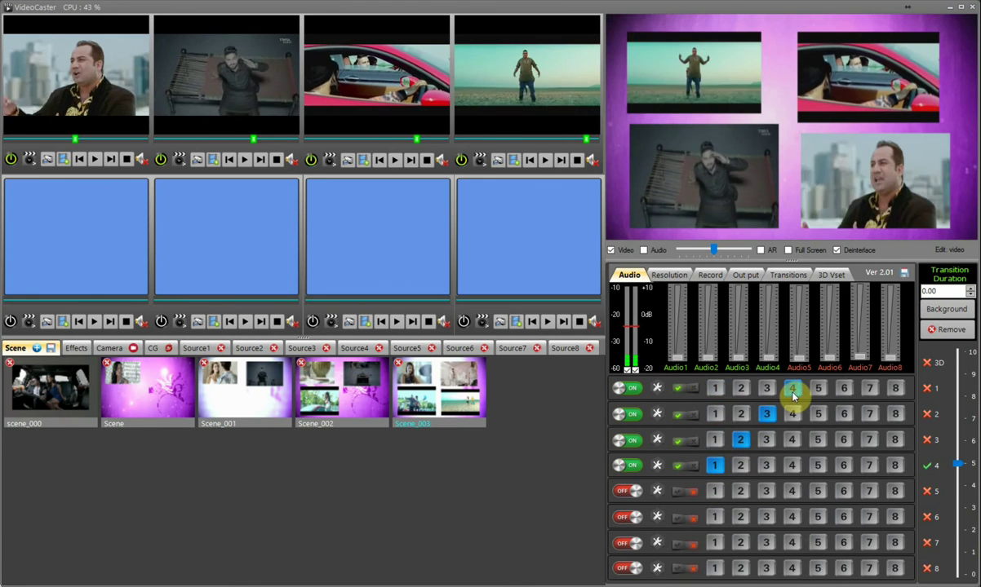
pyautogui.click(793, 389)
pyautogui.click(788, 275)
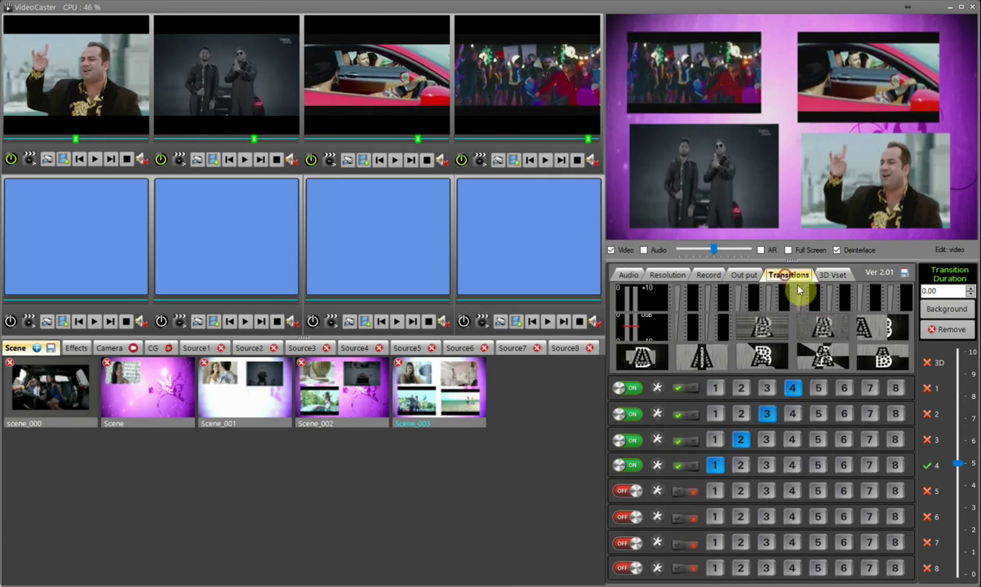
# Step: Pick a transition, set Transition Duration to 1.50, and switch the top-right window to Source 2
pyautogui.click(875, 329)
pyautogui.click(948, 291)
pyautogui.write('1.50')
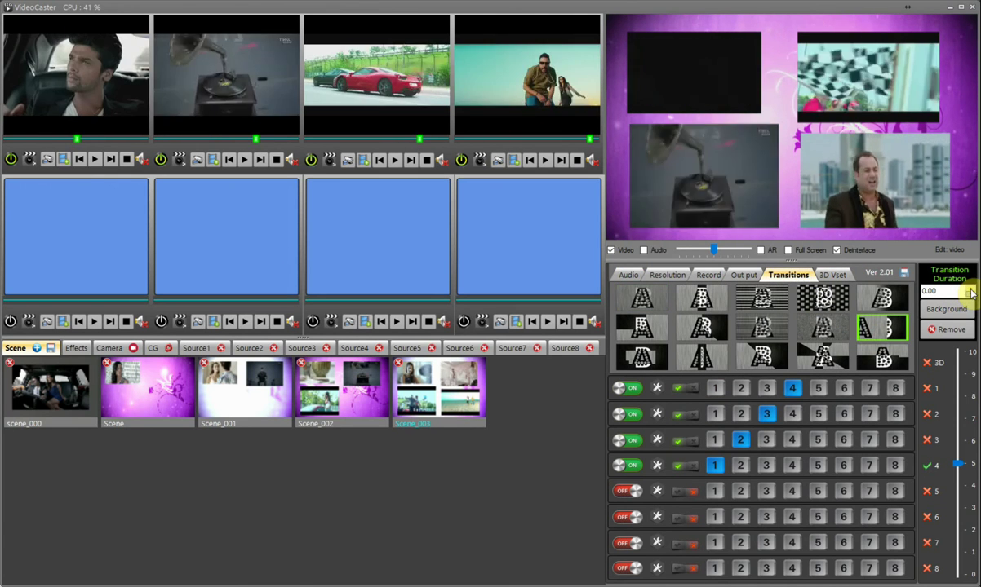
pyautogui.click(742, 416)
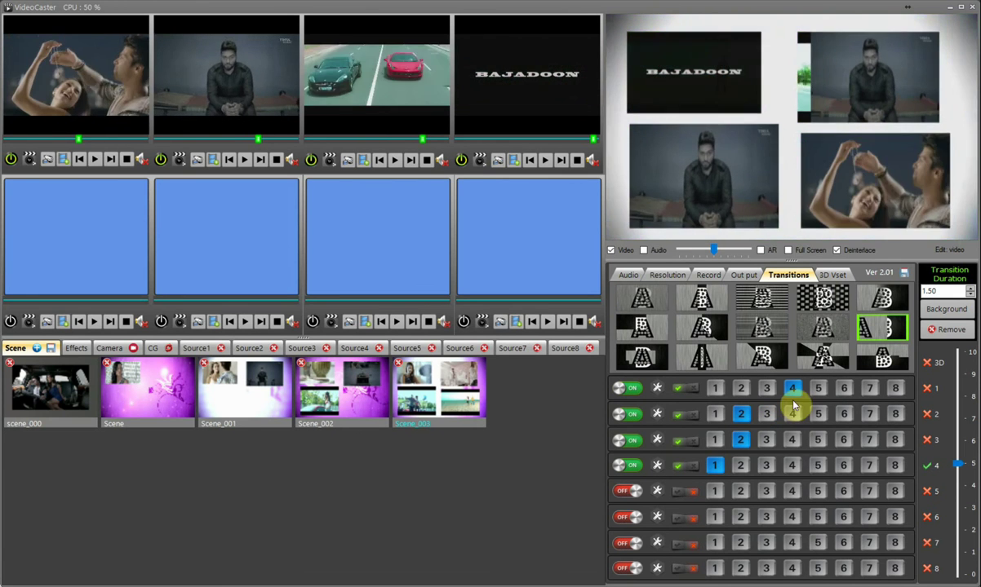
# Step: With a different transition effect, switch all four windows to Source 3
pyautogui.click(881, 298)
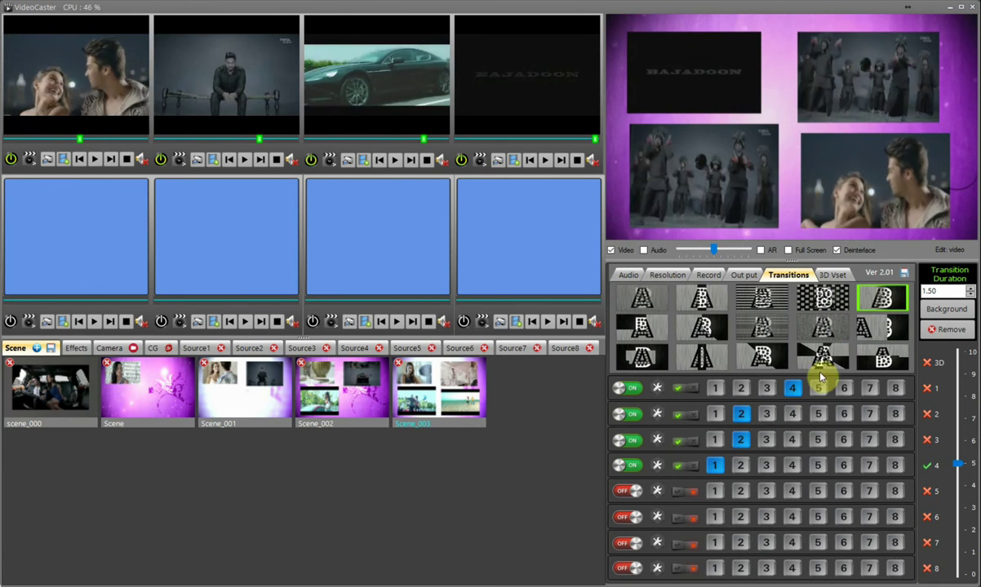
pyautogui.click(767, 416)
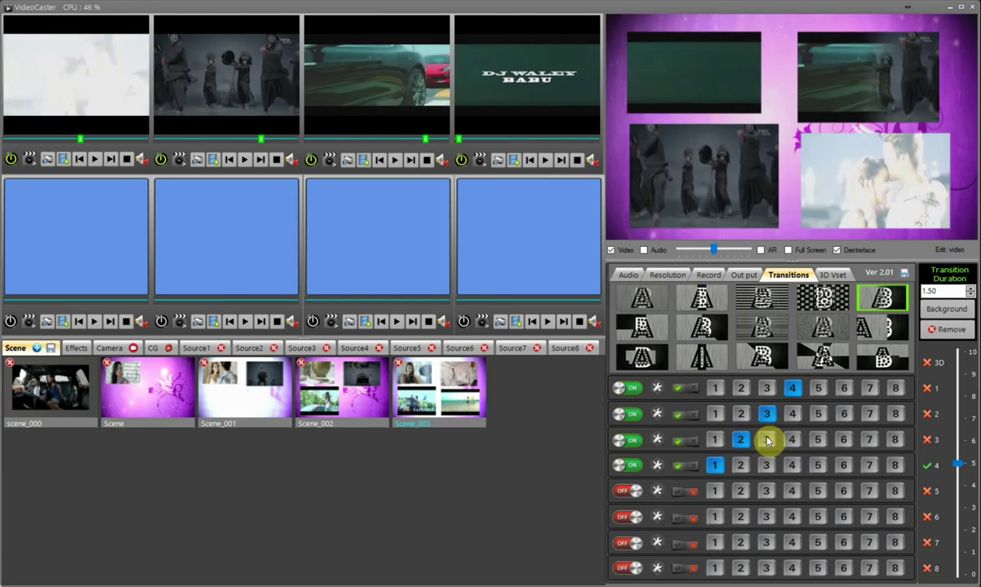
pyautogui.click(766, 441)
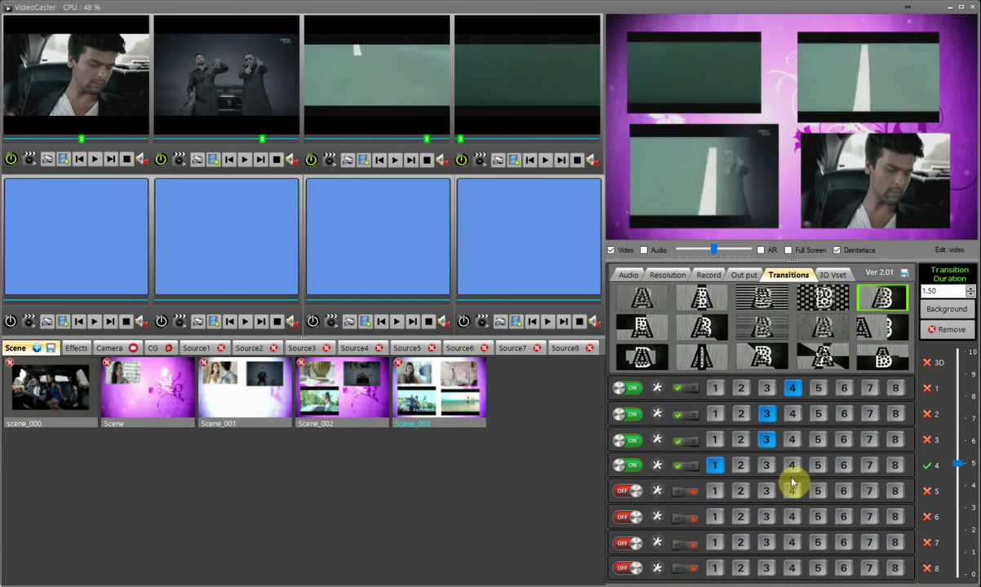
pyautogui.click(767, 466)
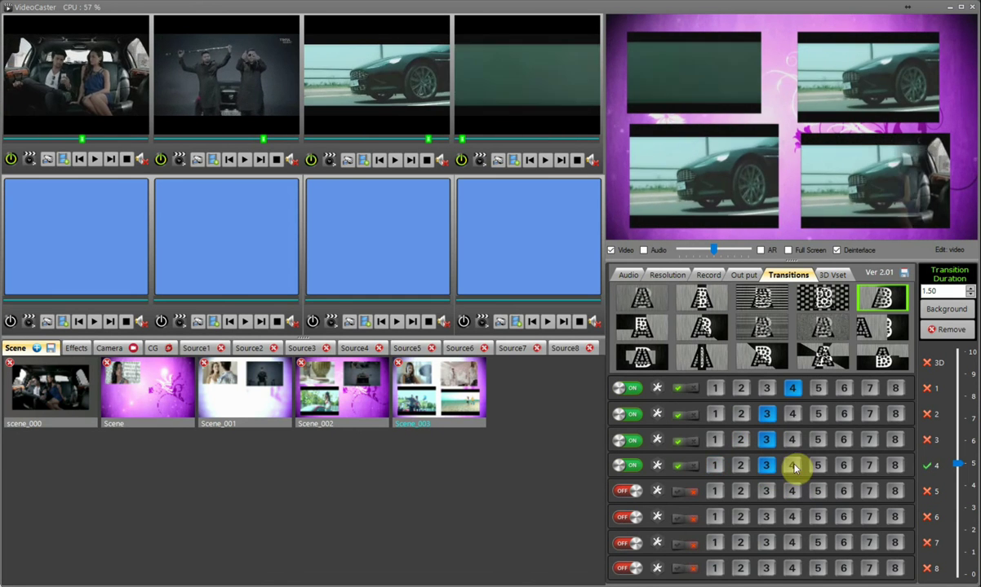
pyautogui.click(764, 390)
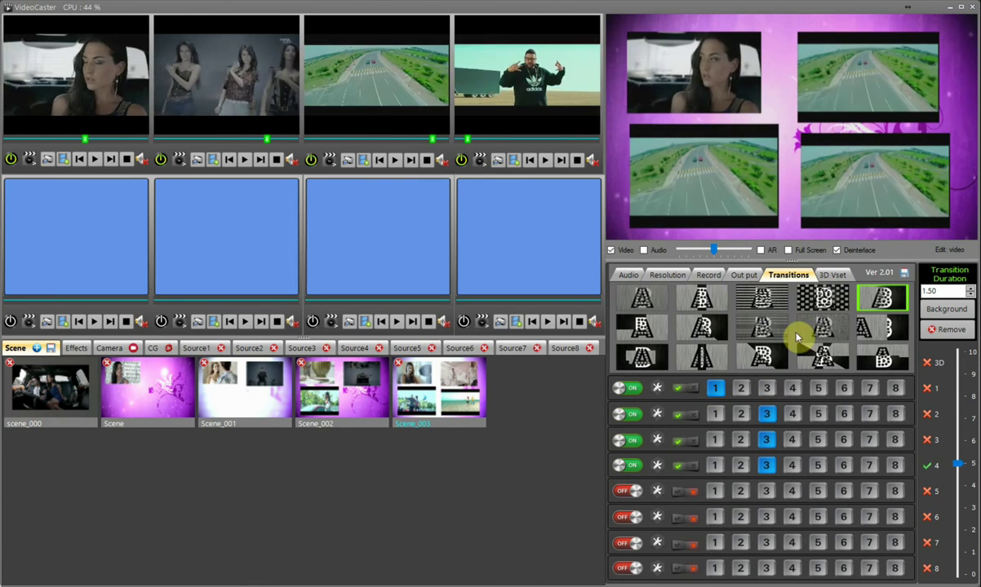
# Step: With another transition effect, restore the windows to Sources 2, 3 and 4 in order
pyautogui.click(705, 329)
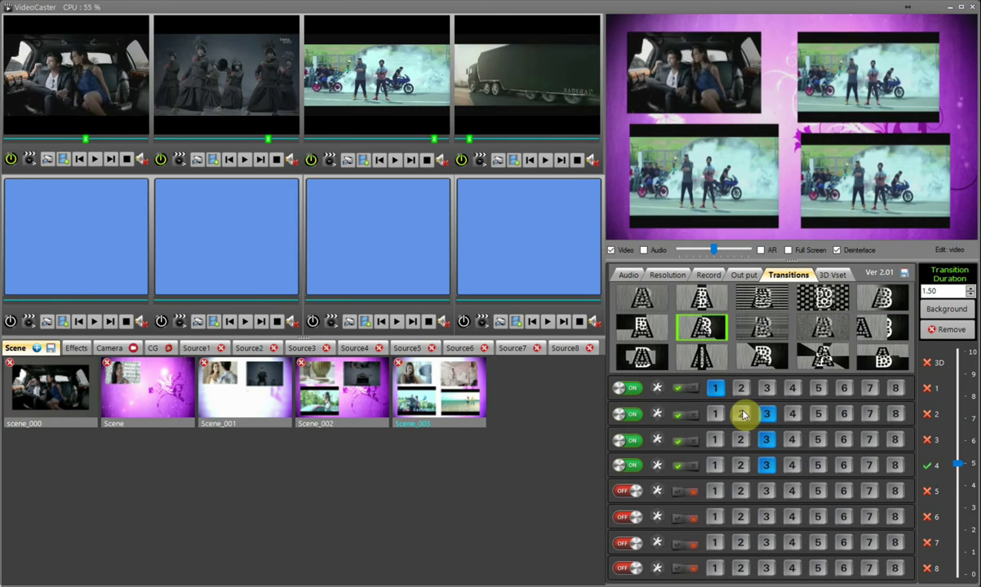
pyautogui.click(742, 415)
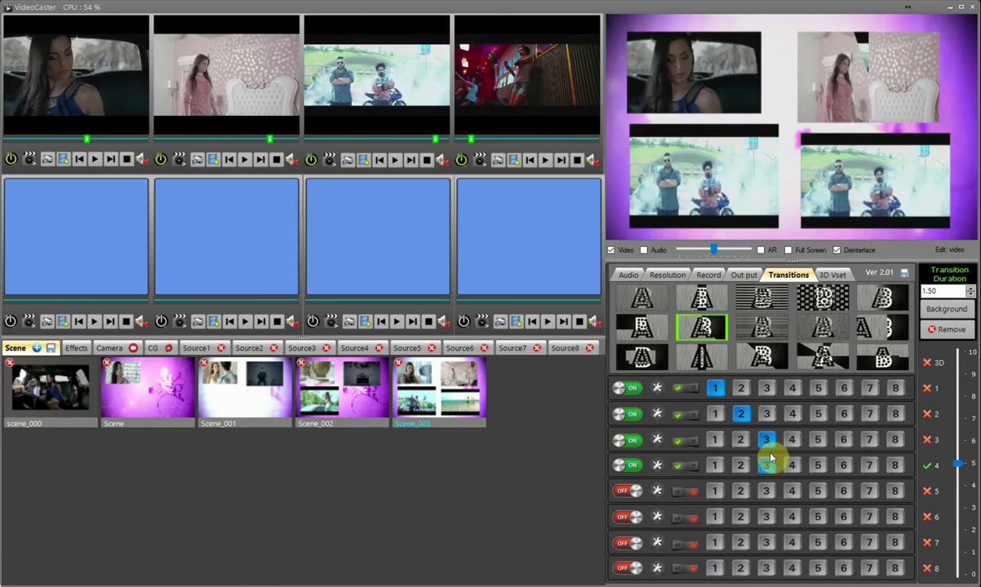
pyautogui.click(766, 441)
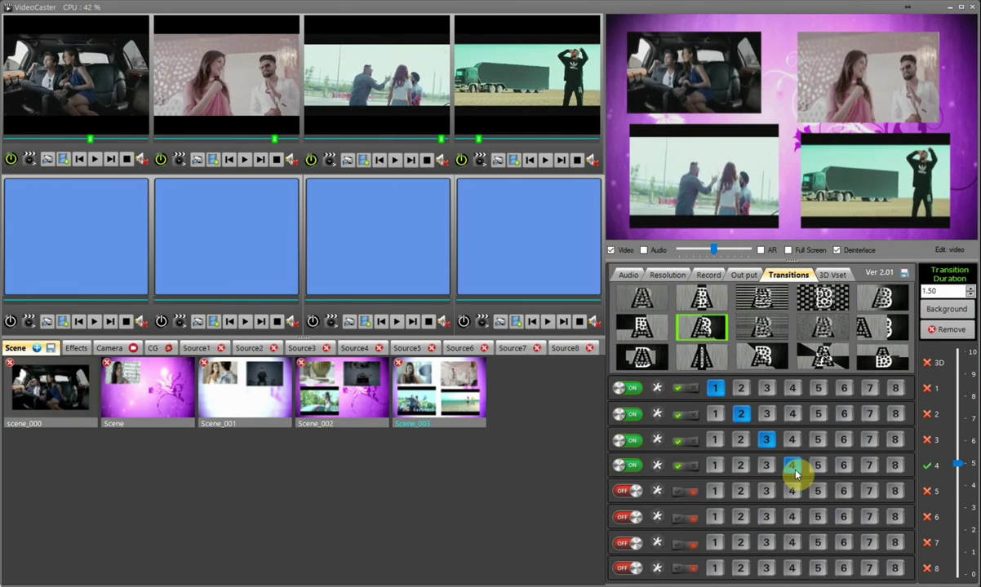
pyautogui.click(792, 466)
# Step: Show the audio mixer and leave the Audio1 fader raised partway
pyautogui.click(628, 276)
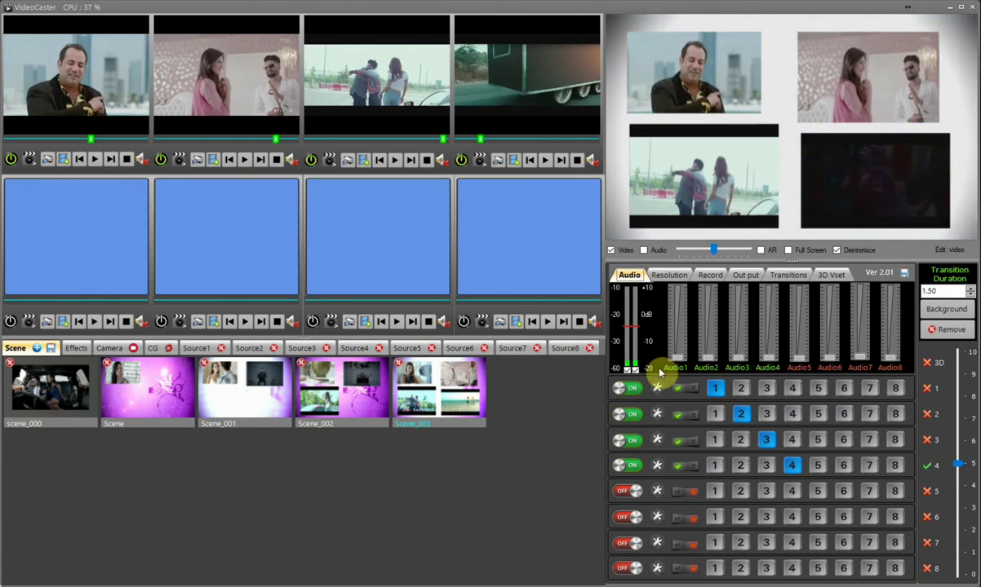
pyautogui.moveTo(678, 358); pyautogui.dragTo(678, 325)
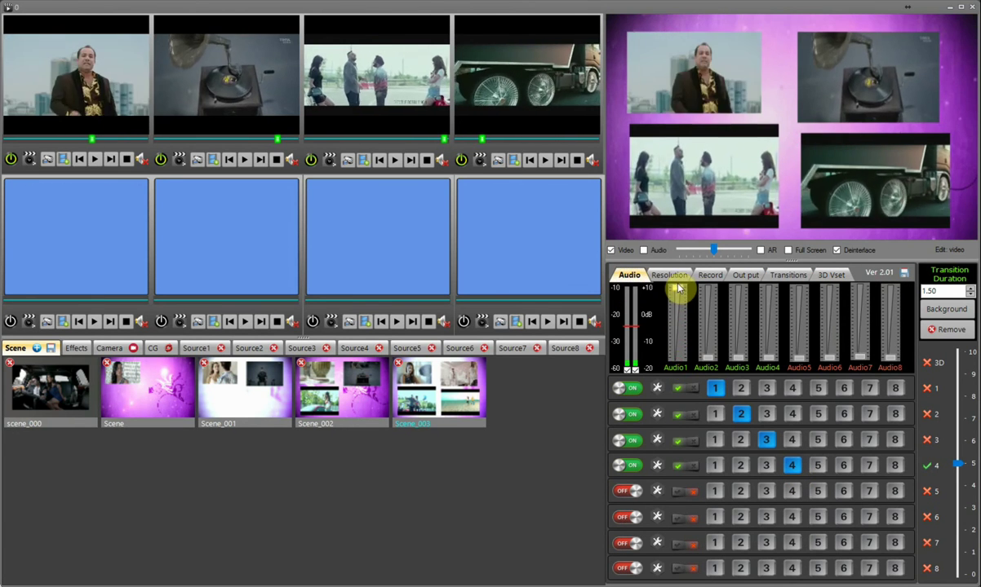
pyautogui.moveTo(678, 288); pyautogui.dragTo(677, 325)
pyautogui.moveTo(675, 369); pyautogui.dragTo(676, 326)
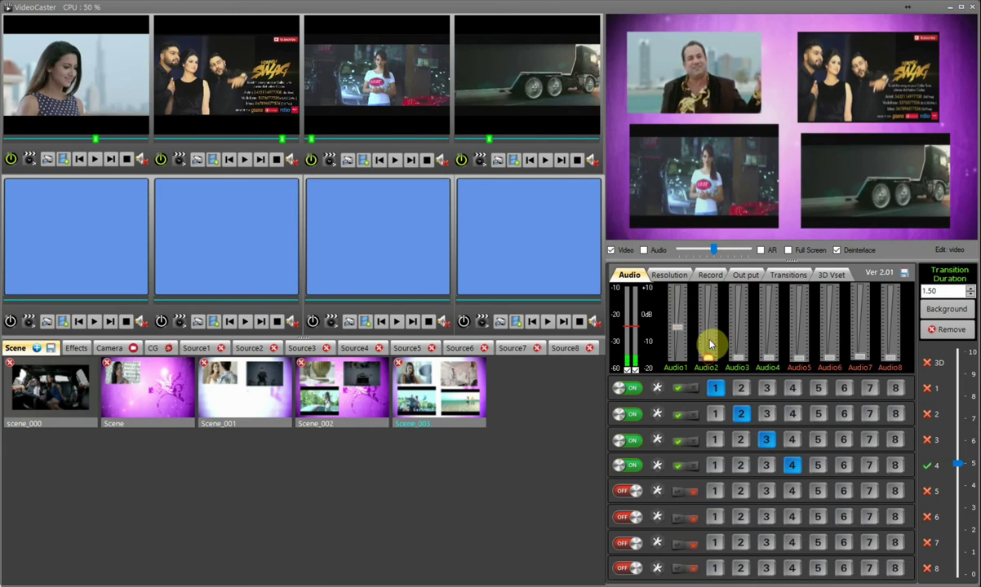